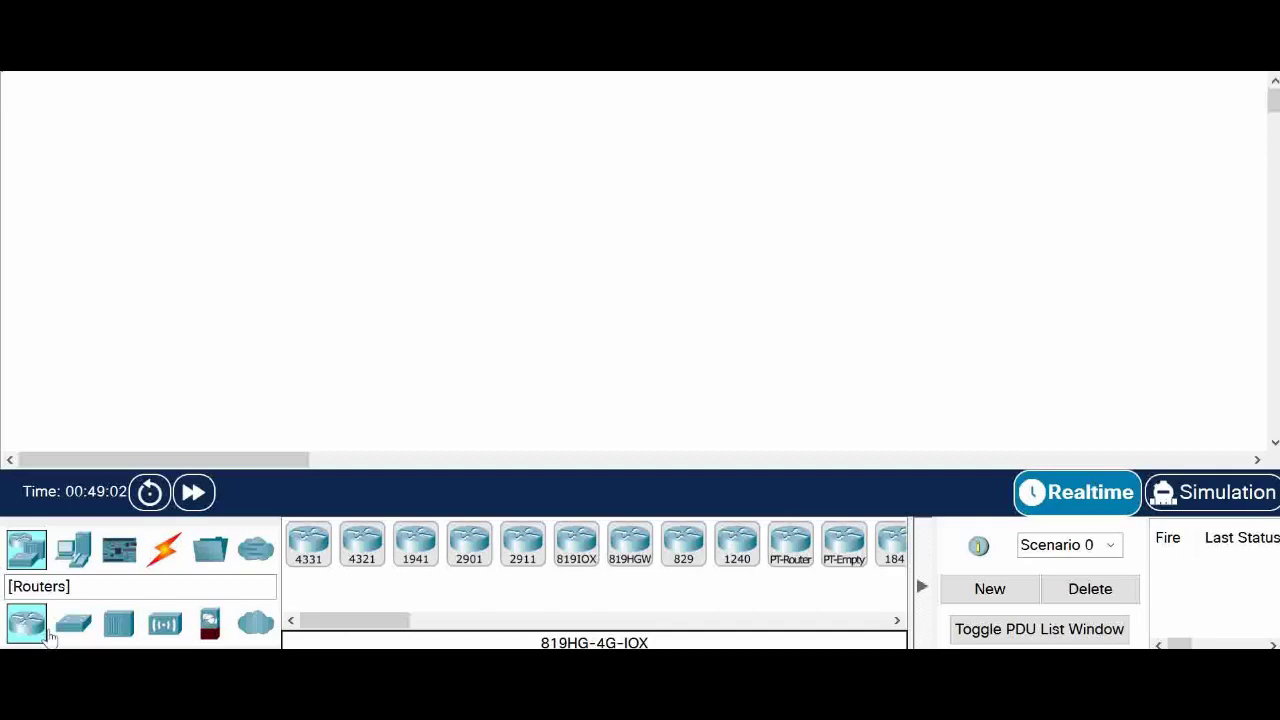
Place PC0 on the workspace with a 2960 switch above it
{"action": "left_click", "coordinate": [73, 550]}
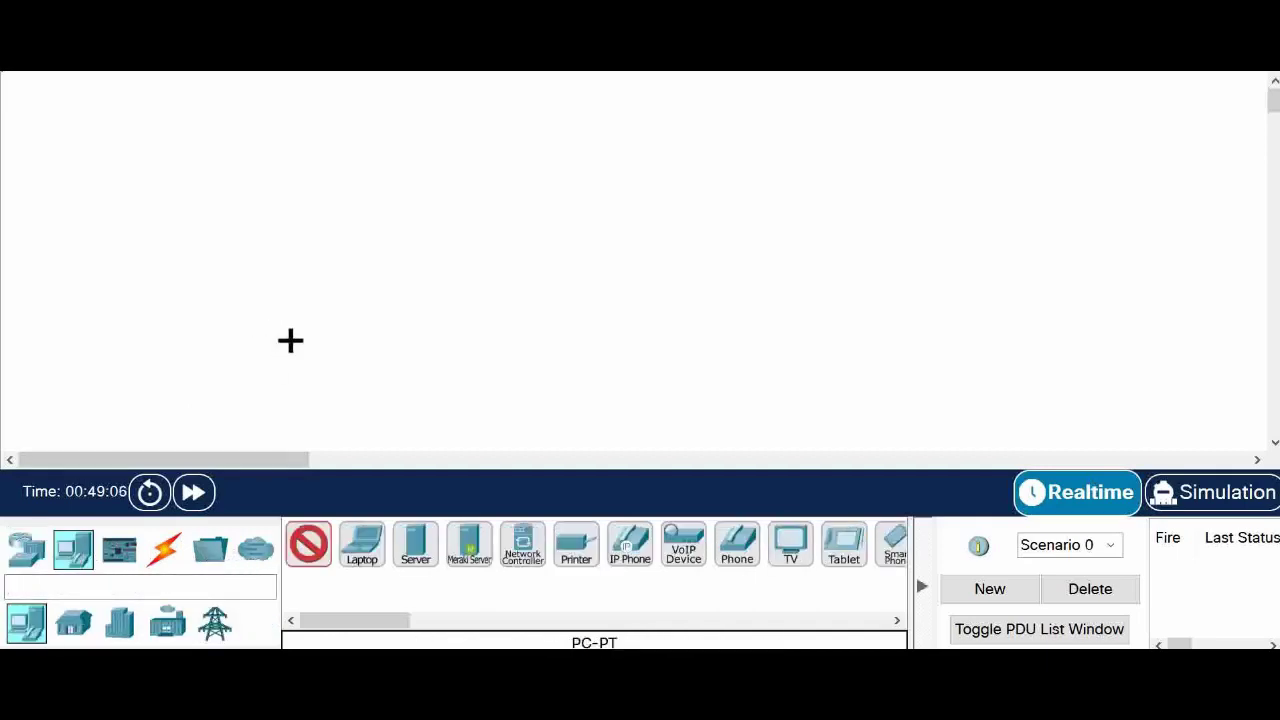
{"action": "left_click", "coordinate": [417, 358]}
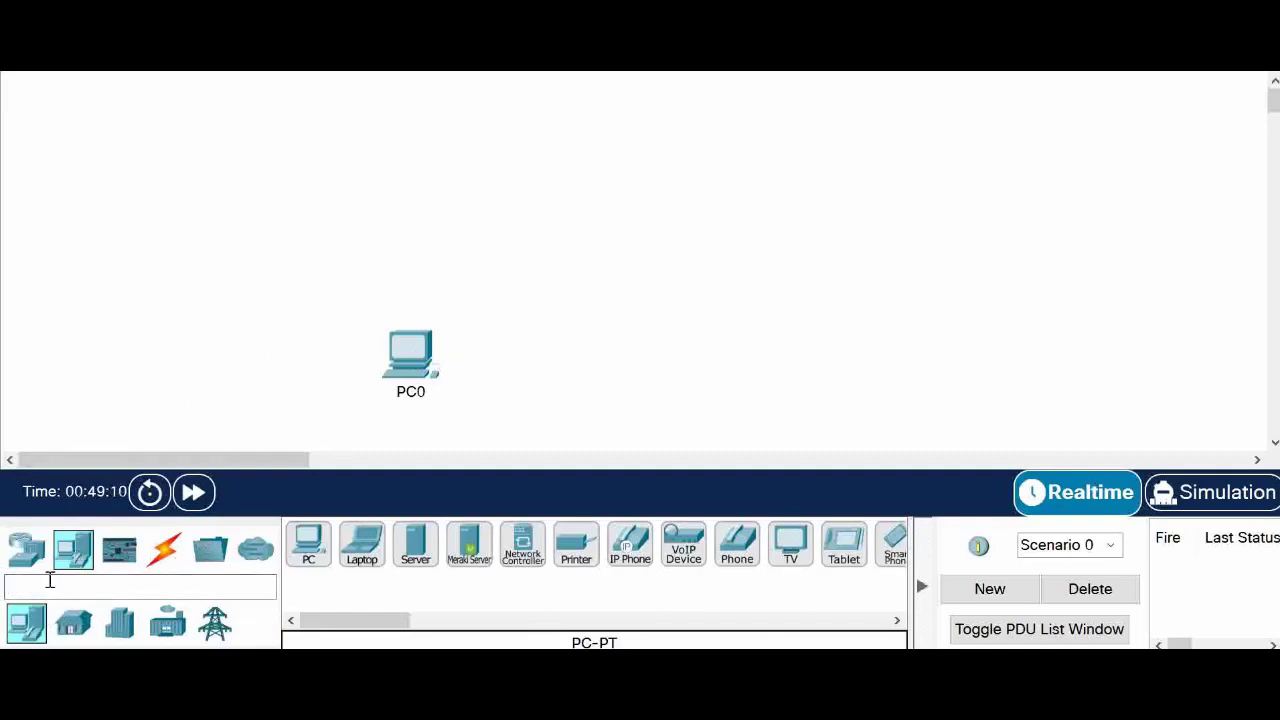
{"action": "left_click", "coordinate": [26, 549]}
{"action": "left_click", "coordinate": [76, 632]}
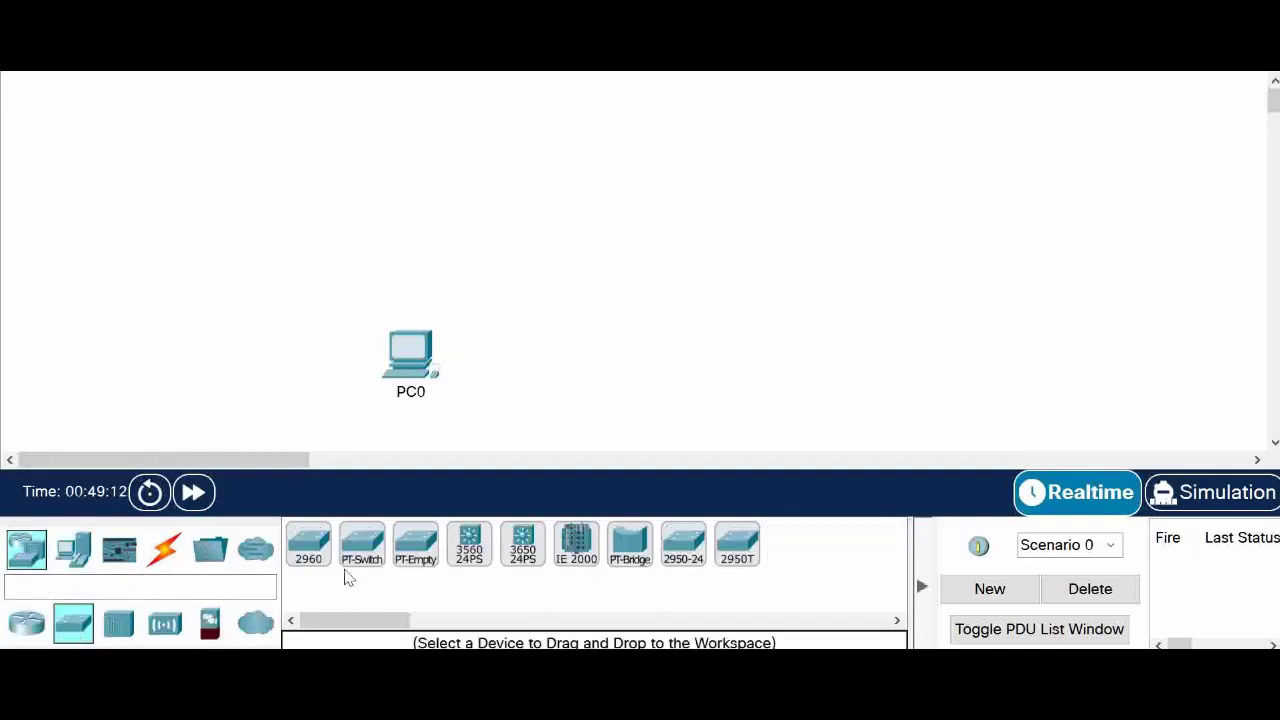
{"action": "left_click", "coordinate": [308, 543]}
{"action": "left_click", "coordinate": [405, 228]}
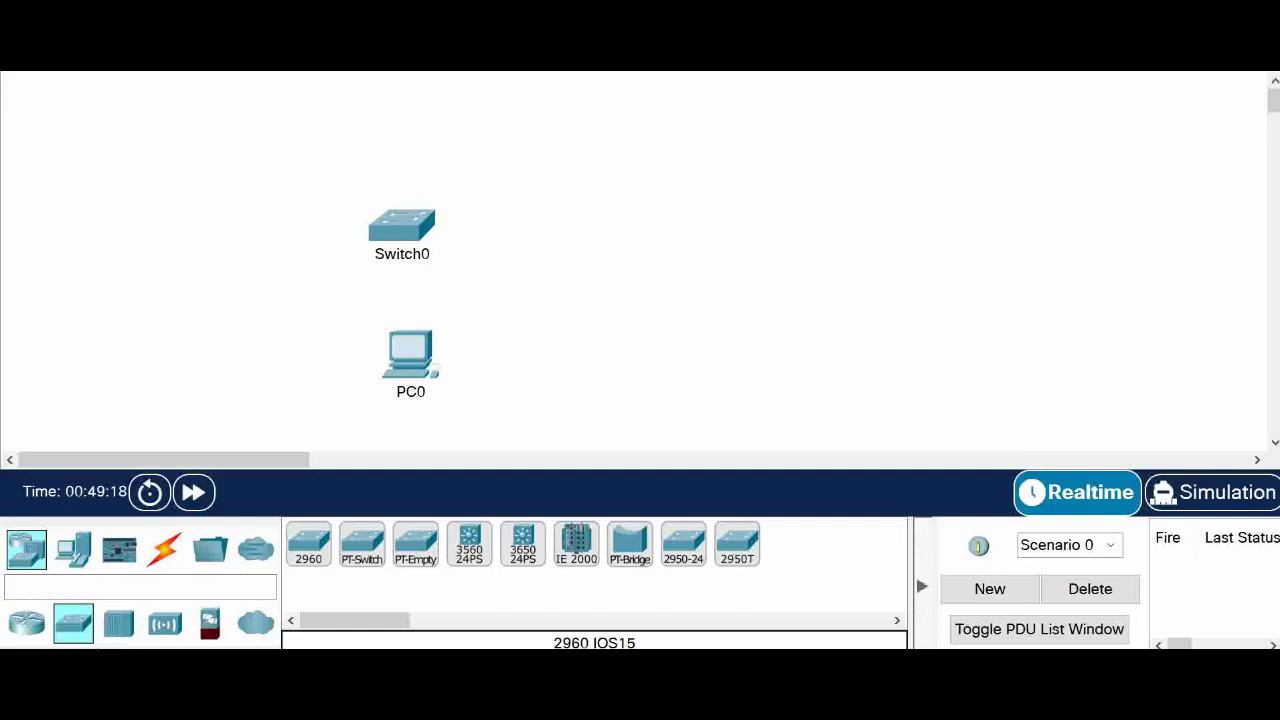
Add Server0 to the right of the switch and PC1 to its left
{"action": "left_click", "coordinate": [119, 625]}
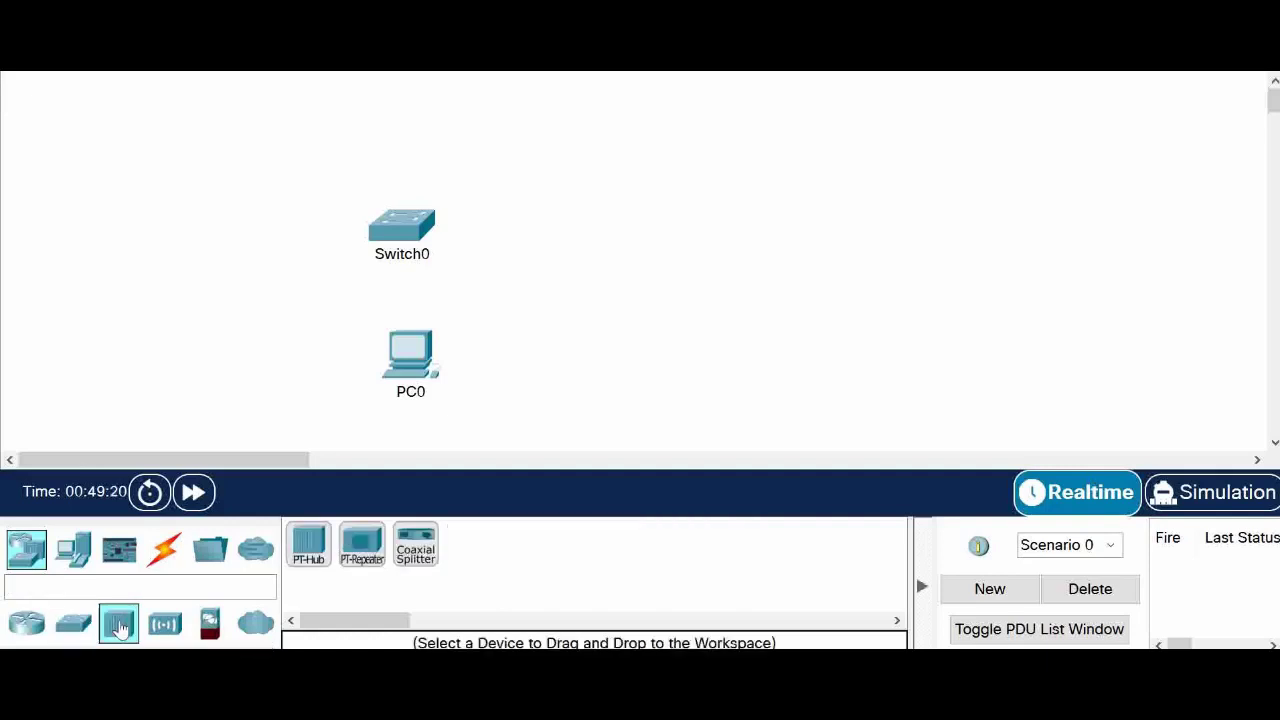
{"action": "left_click", "coordinate": [78, 551]}
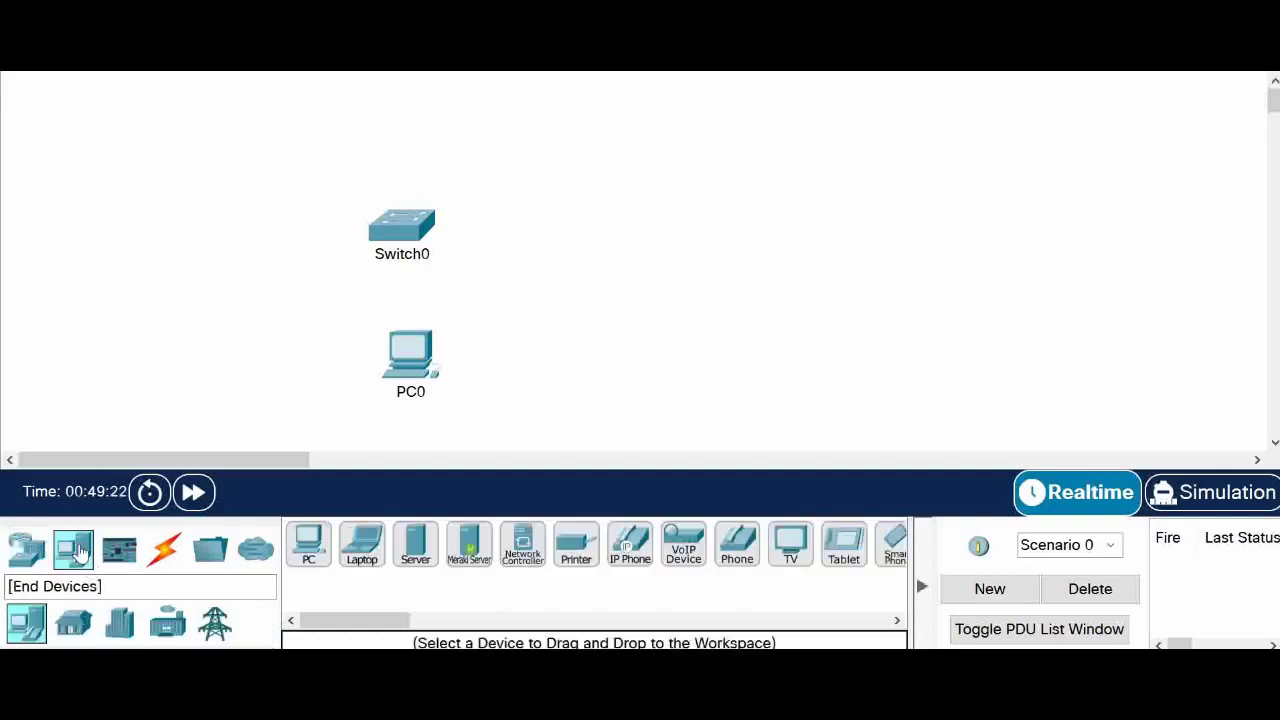
{"action": "left_click", "coordinate": [415, 543]}
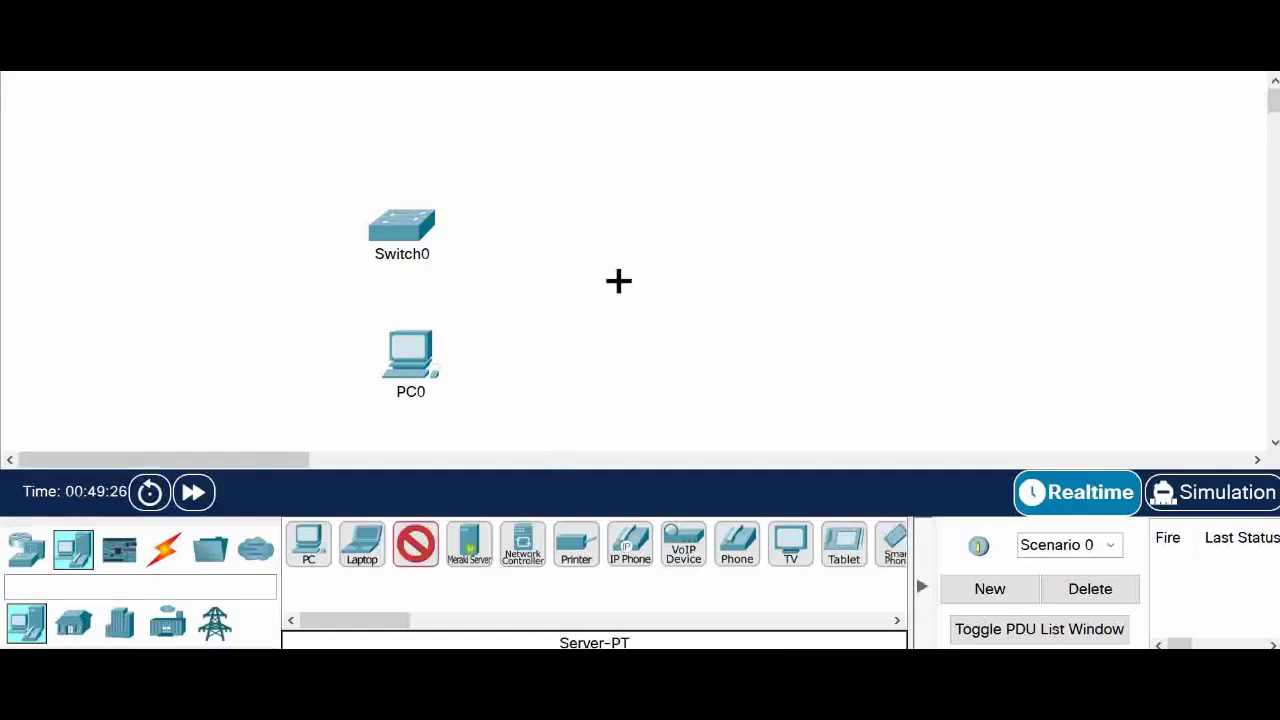
{"action": "left_click", "coordinate": [625, 235]}
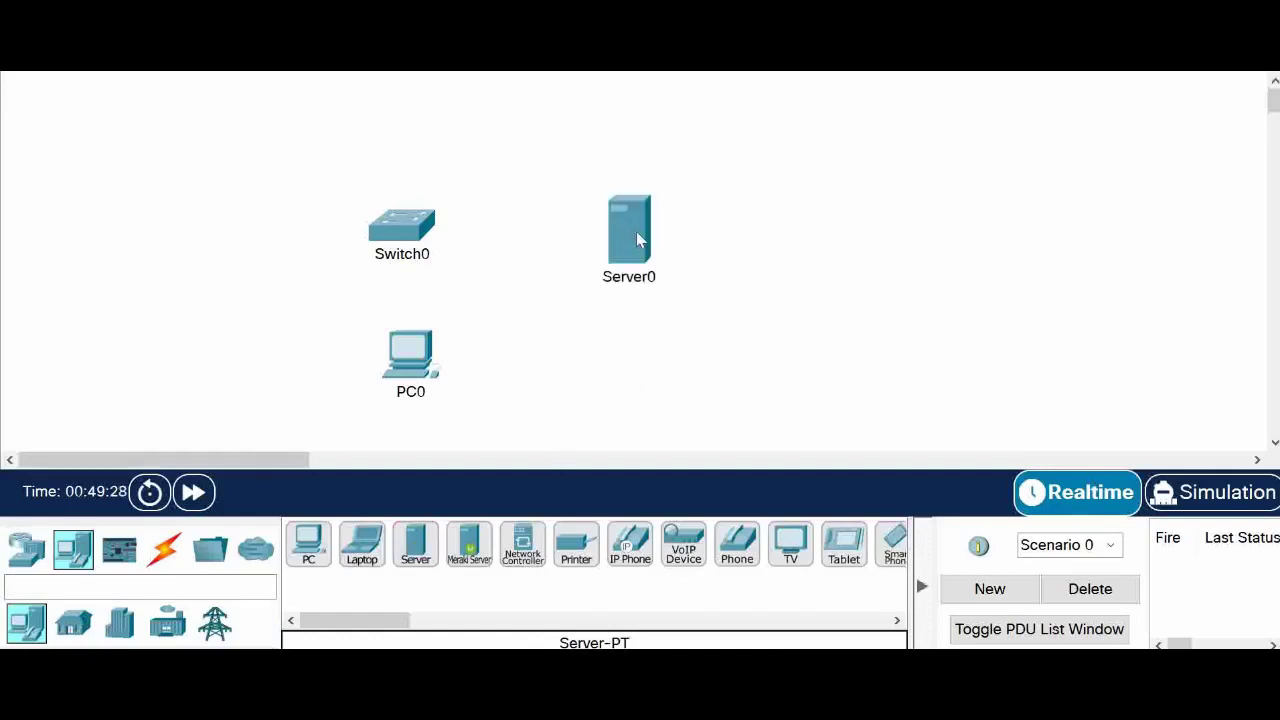
{"action": "left_click", "coordinate": [74, 555]}
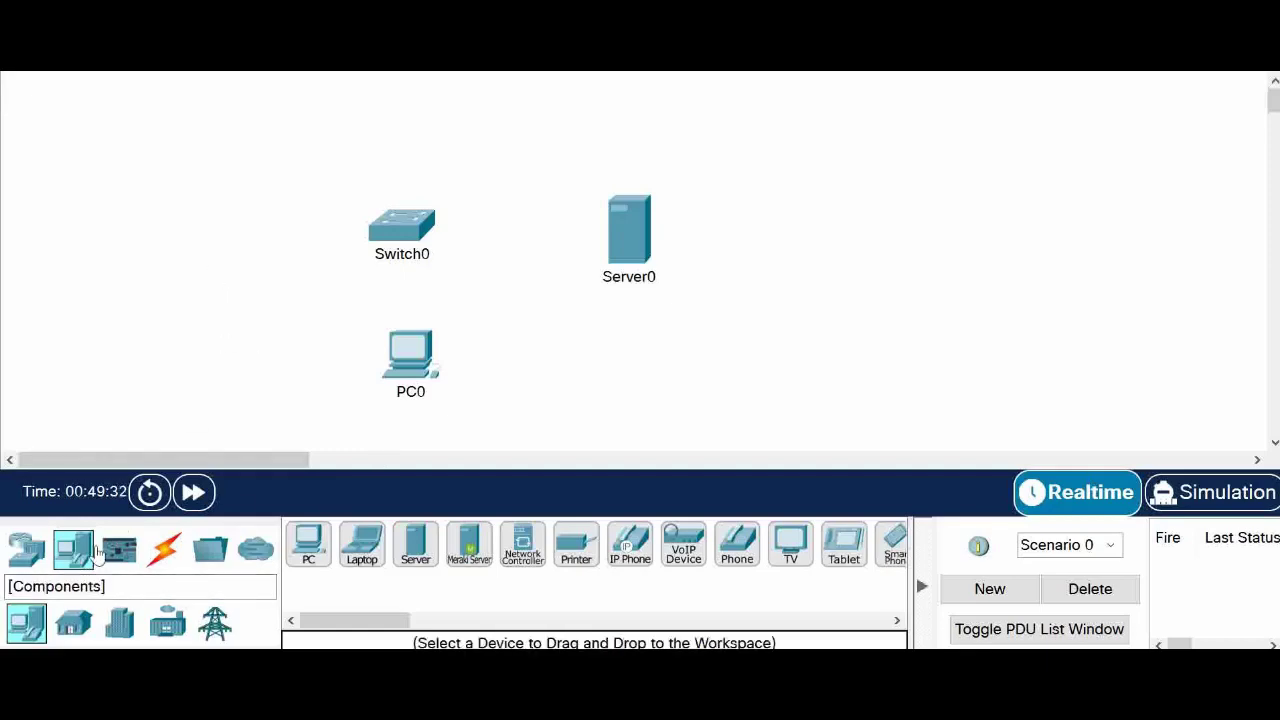
{"action": "left_click", "coordinate": [308, 545]}
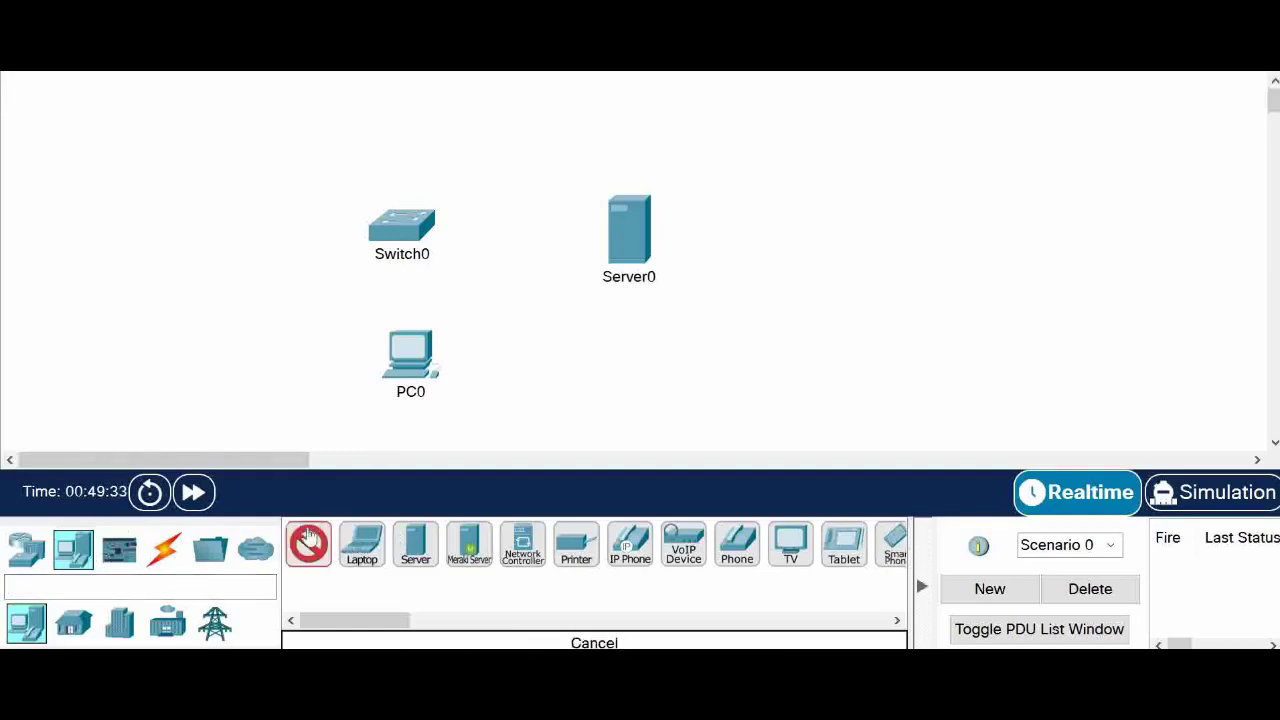
{"action": "left_click", "coordinate": [188, 257]}
Place a 2901 router above the switch
{"action": "left_click", "coordinate": [27, 549]}
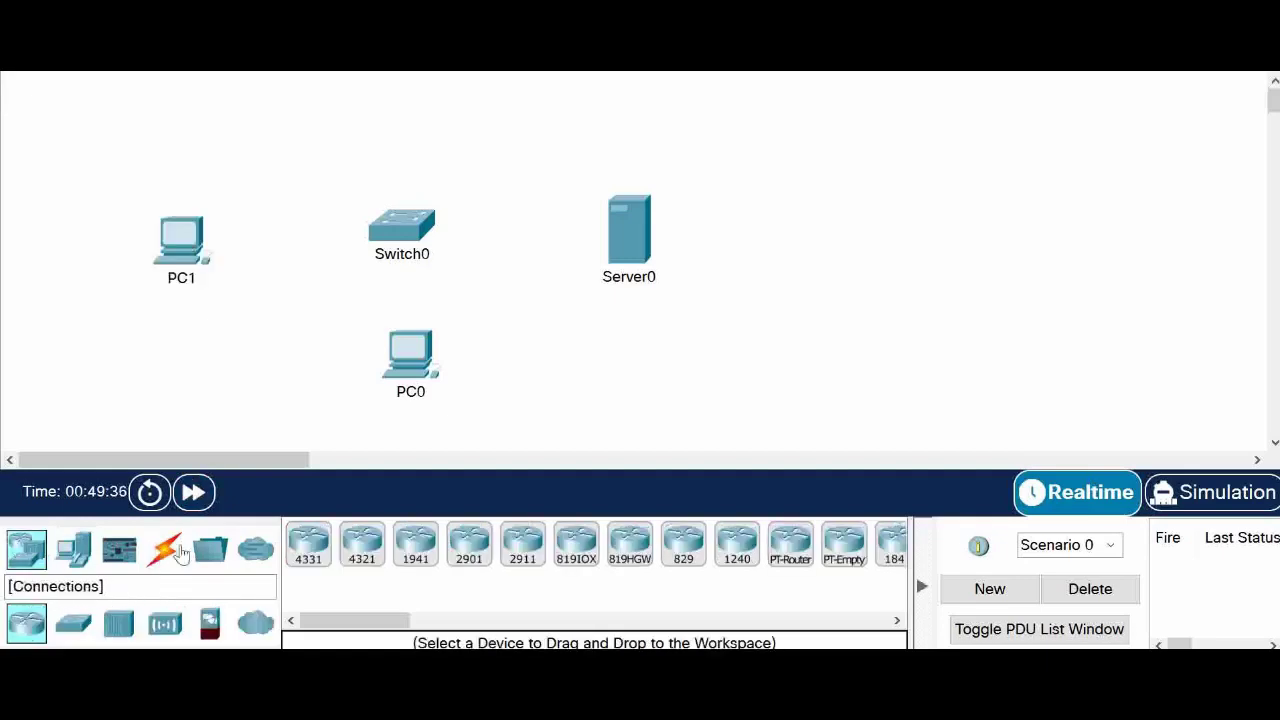
{"action": "left_click", "coordinate": [465, 540]}
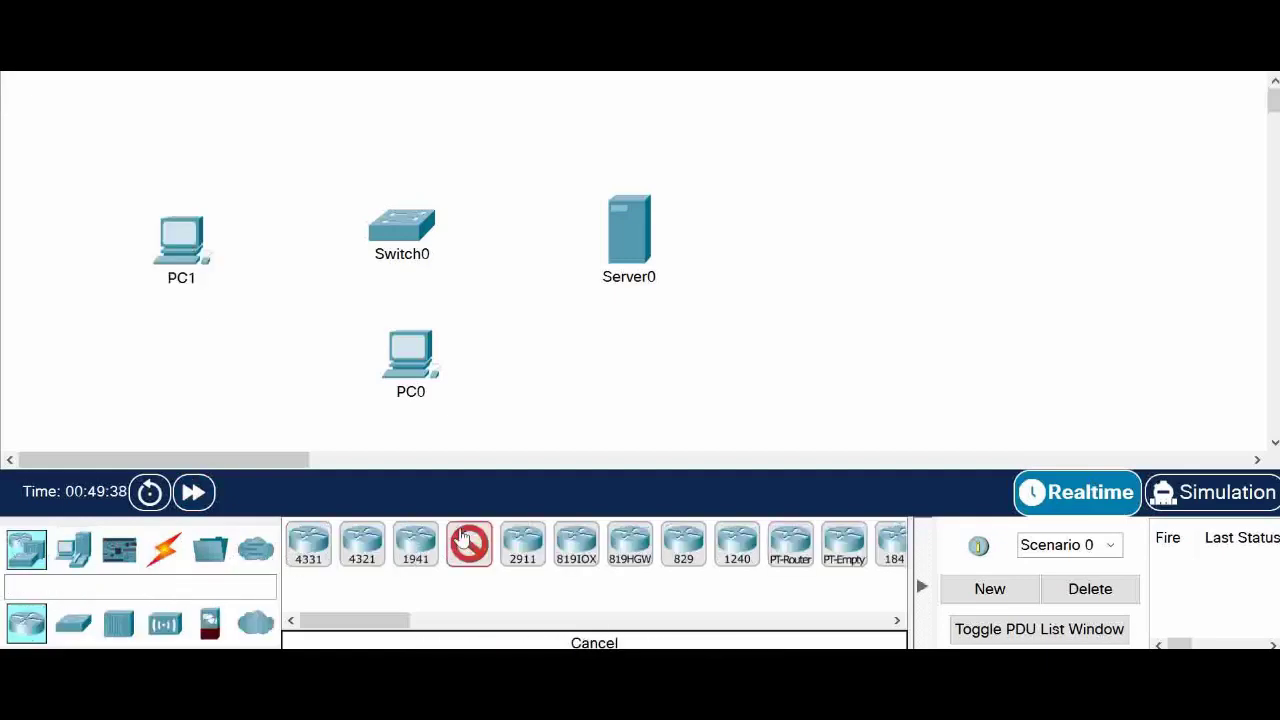
{"action": "left_click", "coordinate": [402, 104]}
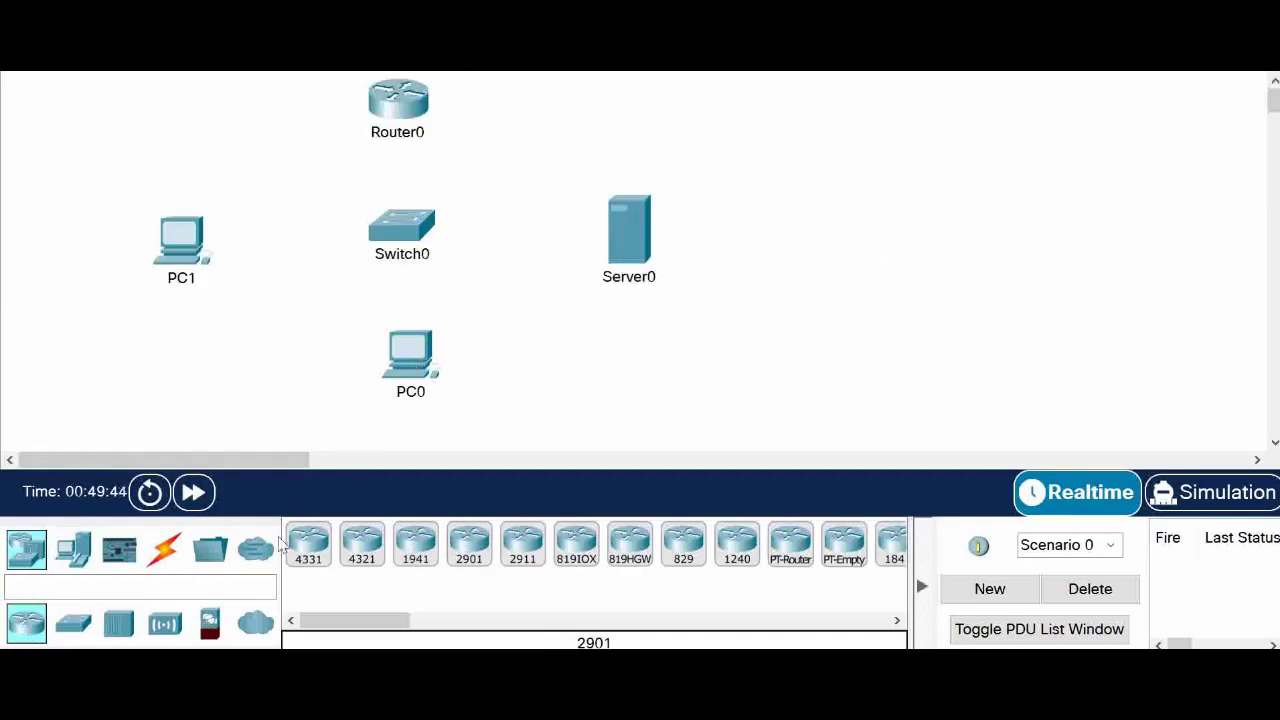
Cable PC0's FastEthernet0 to Switch0 port Fa0/1 with copper straight-through
{"action": "left_click", "coordinate": [170, 550]}
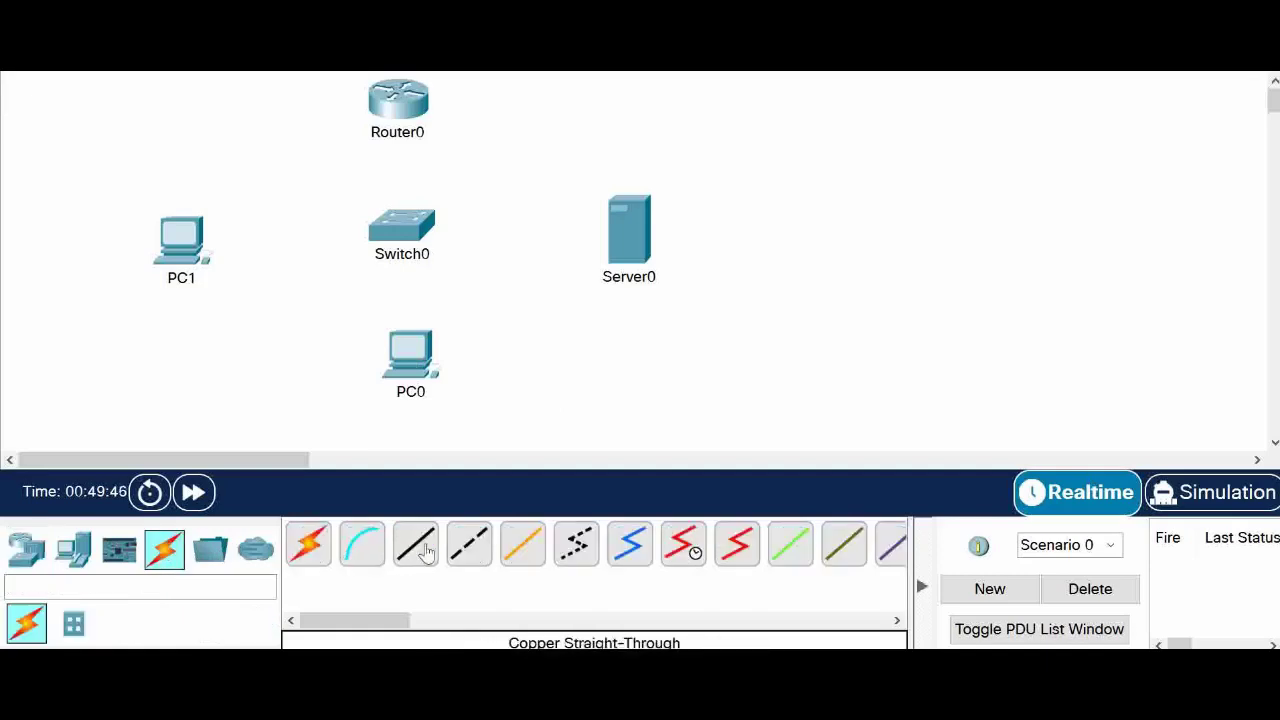
{"action": "left_click", "coordinate": [424, 550]}
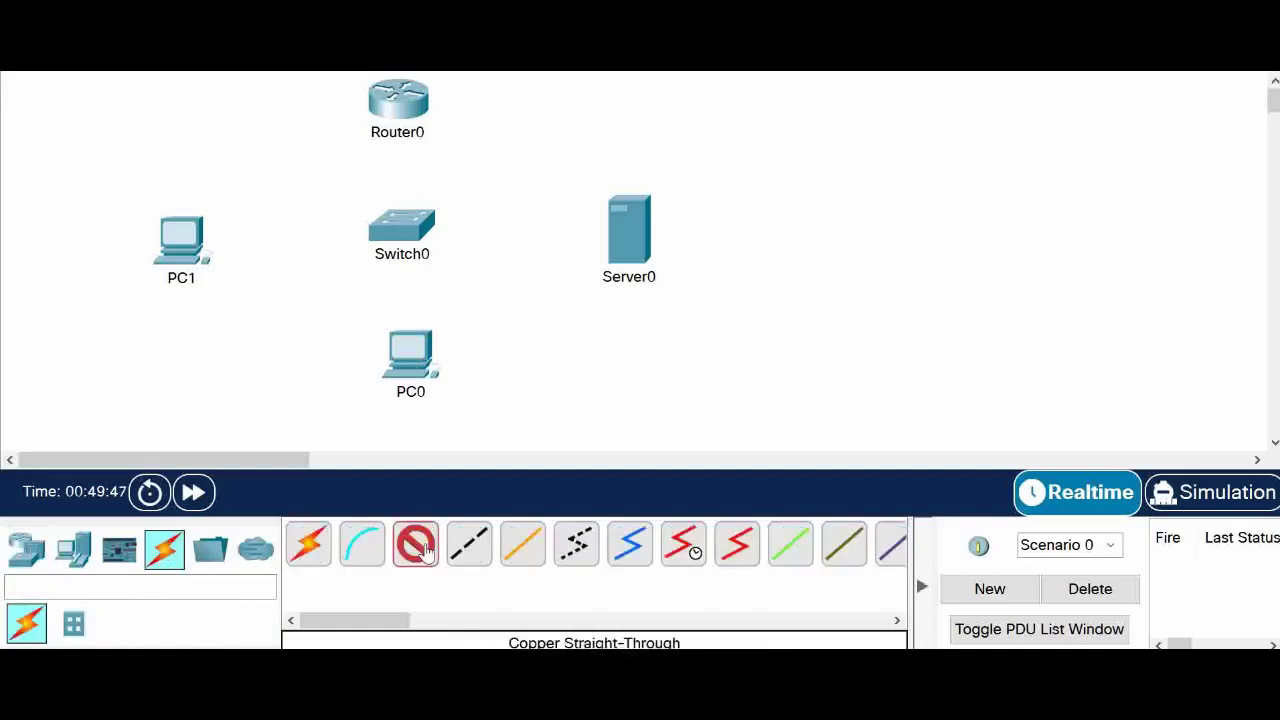
{"action": "left_click", "coordinate": [416, 345]}
{"action": "left_click", "coordinate": [486, 431]}
{"action": "left_click", "coordinate": [405, 228]}
{"action": "left_click", "coordinate": [500, 16]}
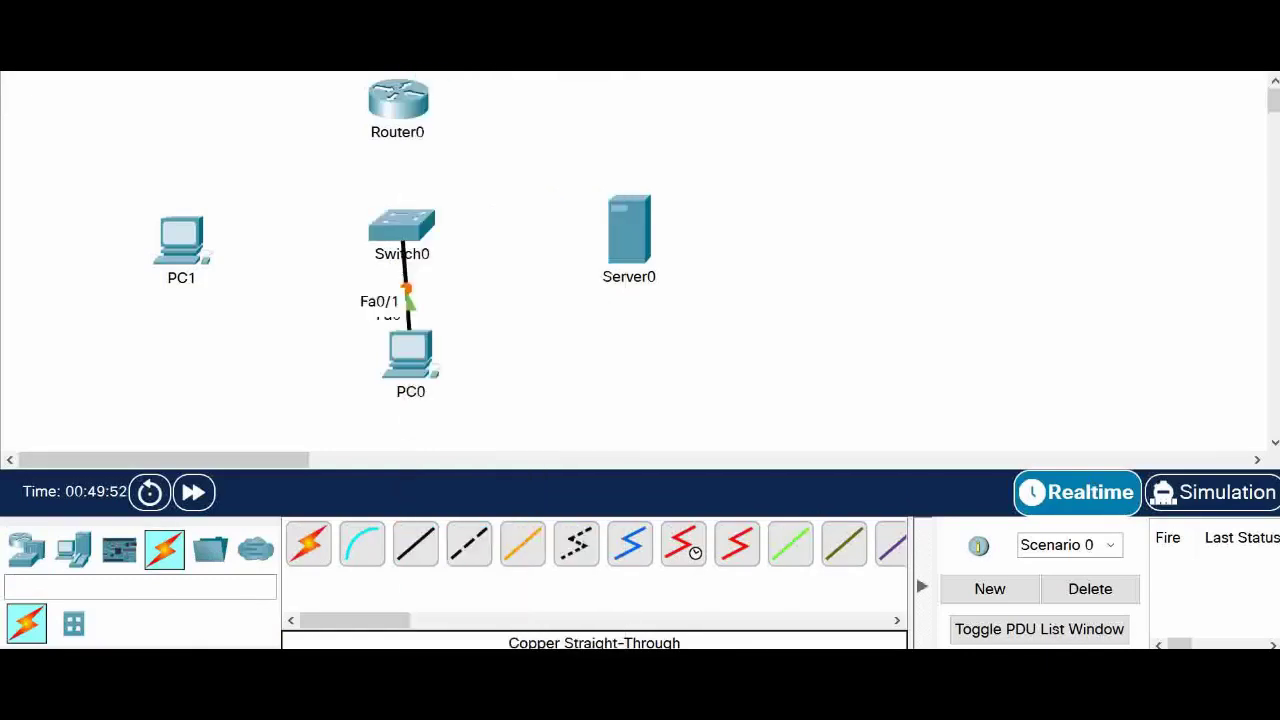
Cable PC1's FastEthernet0 to Switch0 port Fa0/2
{"action": "left_click", "coordinate": [416, 548]}
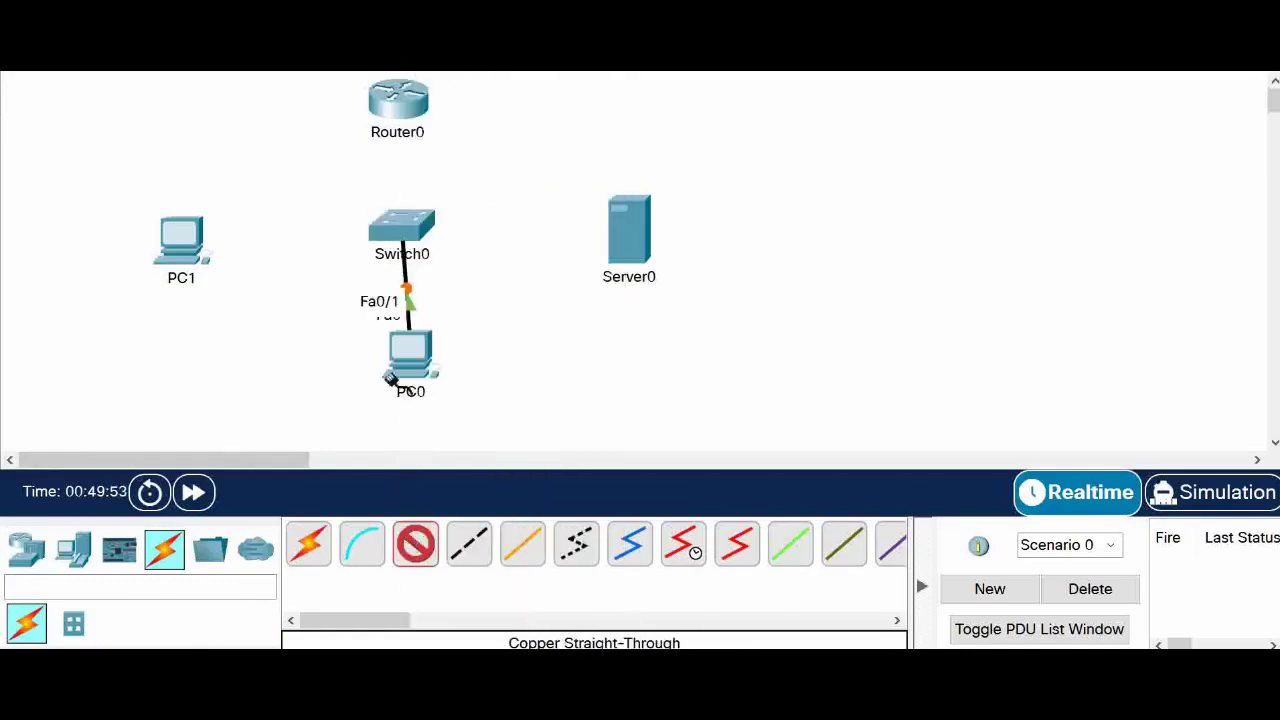
{"action": "left_click", "coordinate": [205, 246]}
{"action": "left_click", "coordinate": [268, 331]}
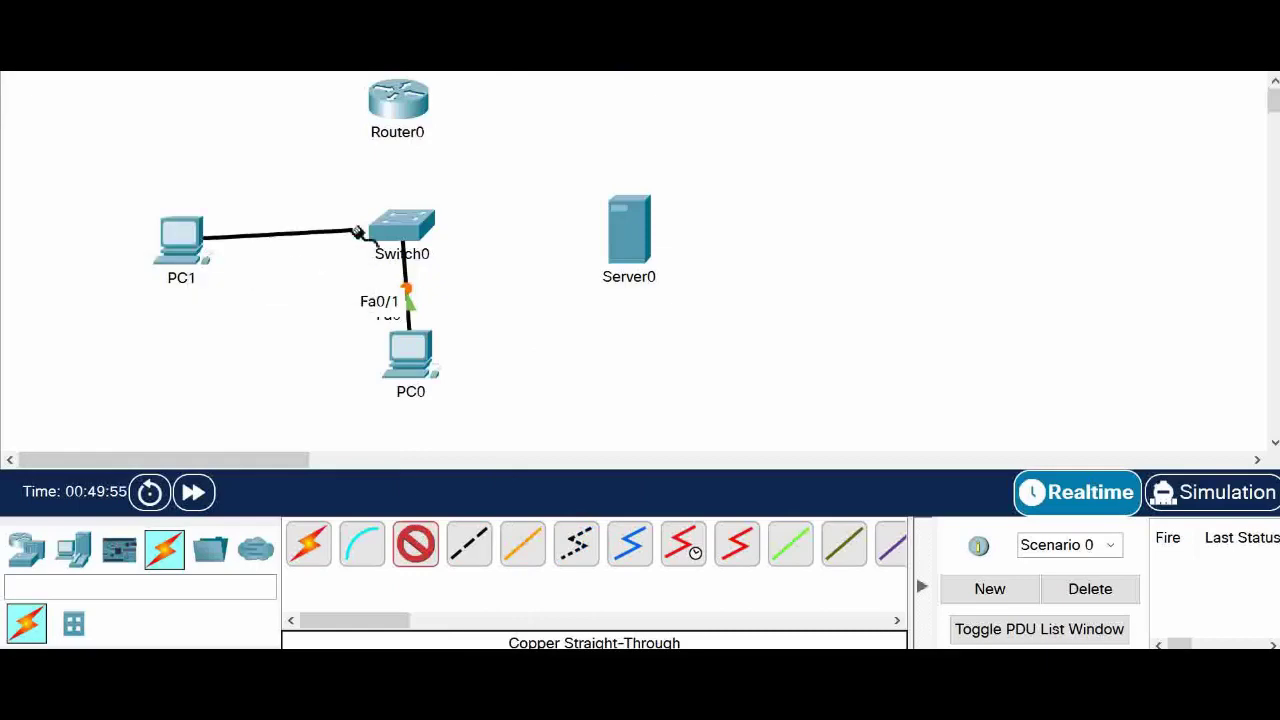
{"action": "left_click", "coordinate": [408, 240]}
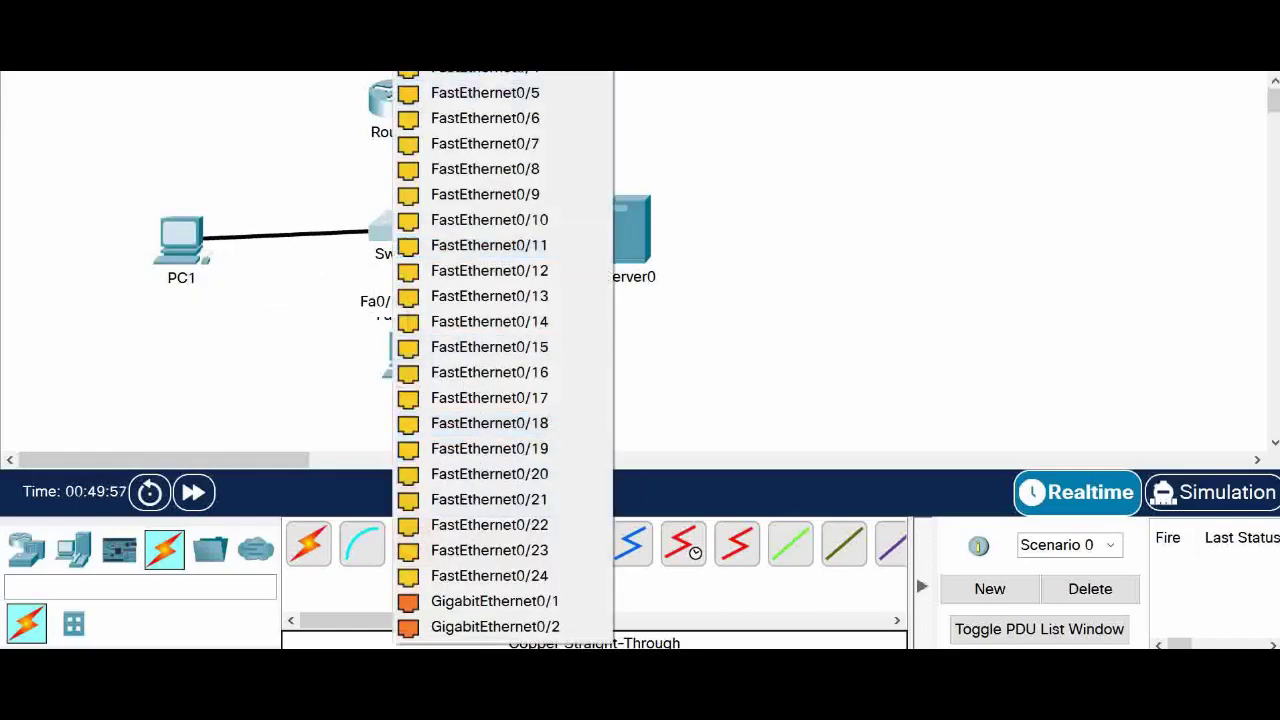
{"action": "scroll", "coordinate": [485, 100], "scroll_direction": "up", "scroll_amount": 3}
{"action": "left_click", "coordinate": [485, 118]}
Cable Server0's FastEthernet0 to Switch0 port Fa0/3
{"action": "left_click", "coordinate": [416, 545]}
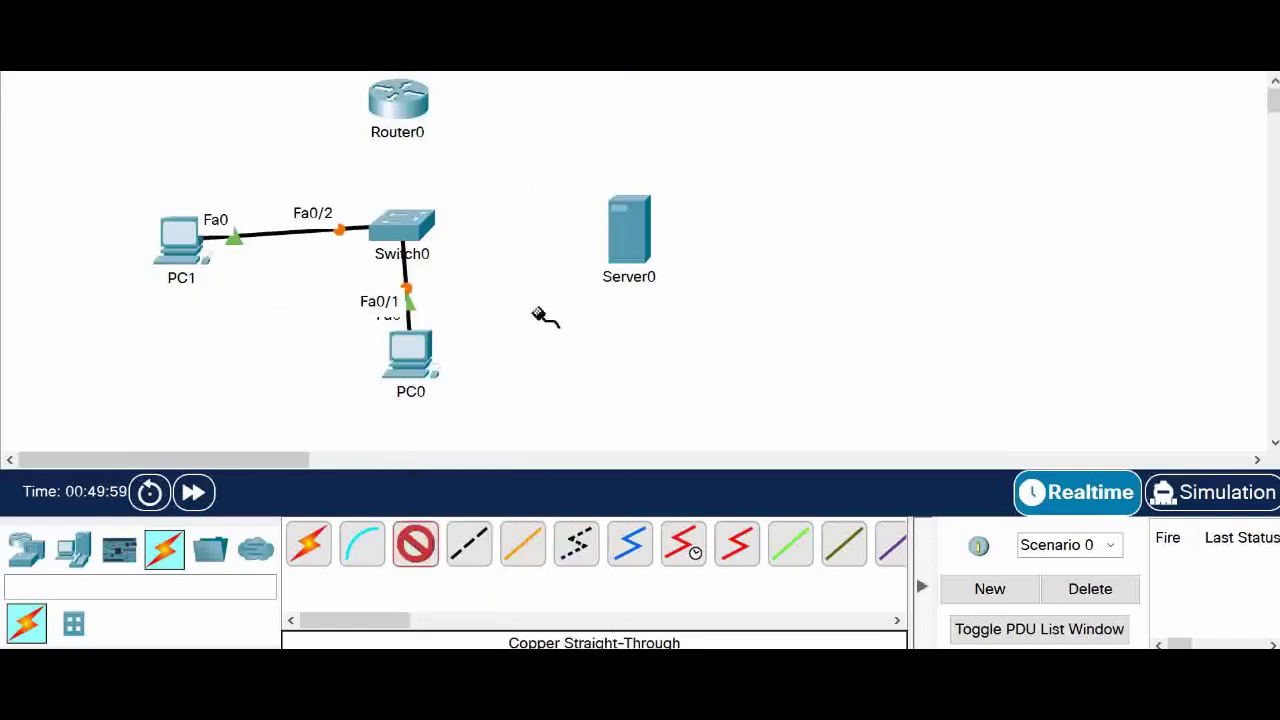
{"action": "left_click", "coordinate": [624, 242]}
{"action": "left_click", "coordinate": [690, 247]}
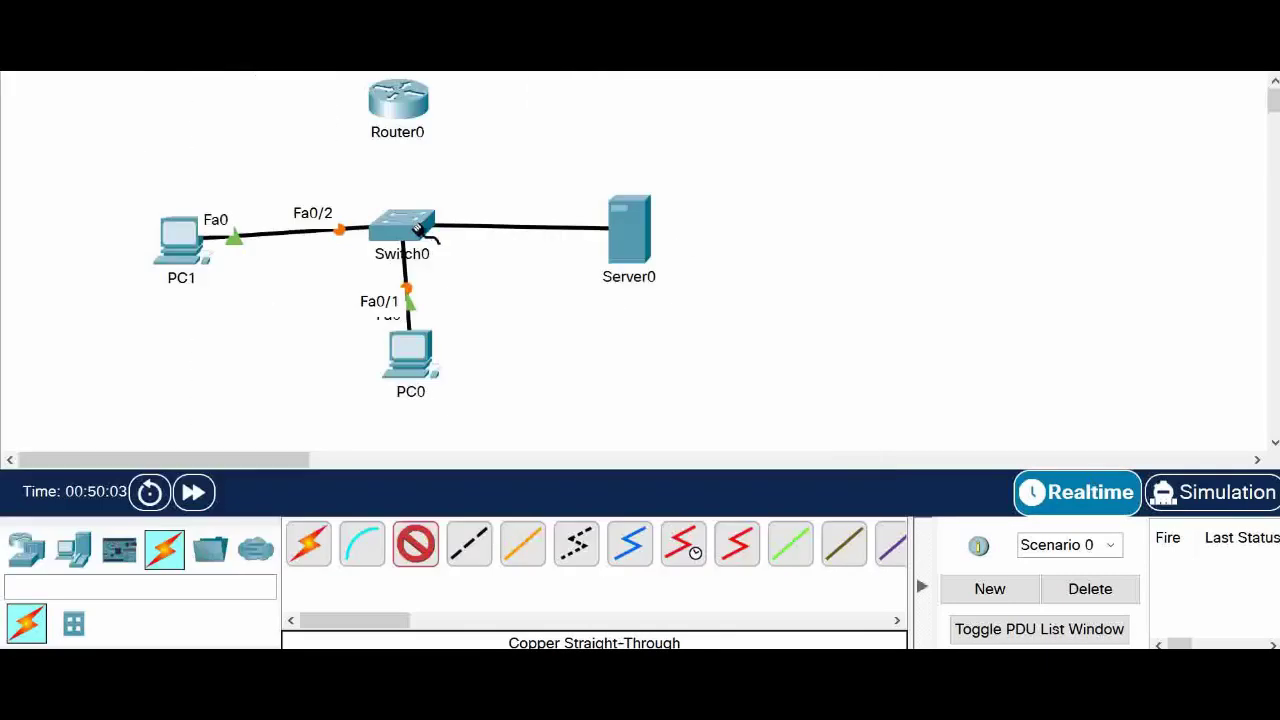
{"action": "left_click", "coordinate": [415, 228]}
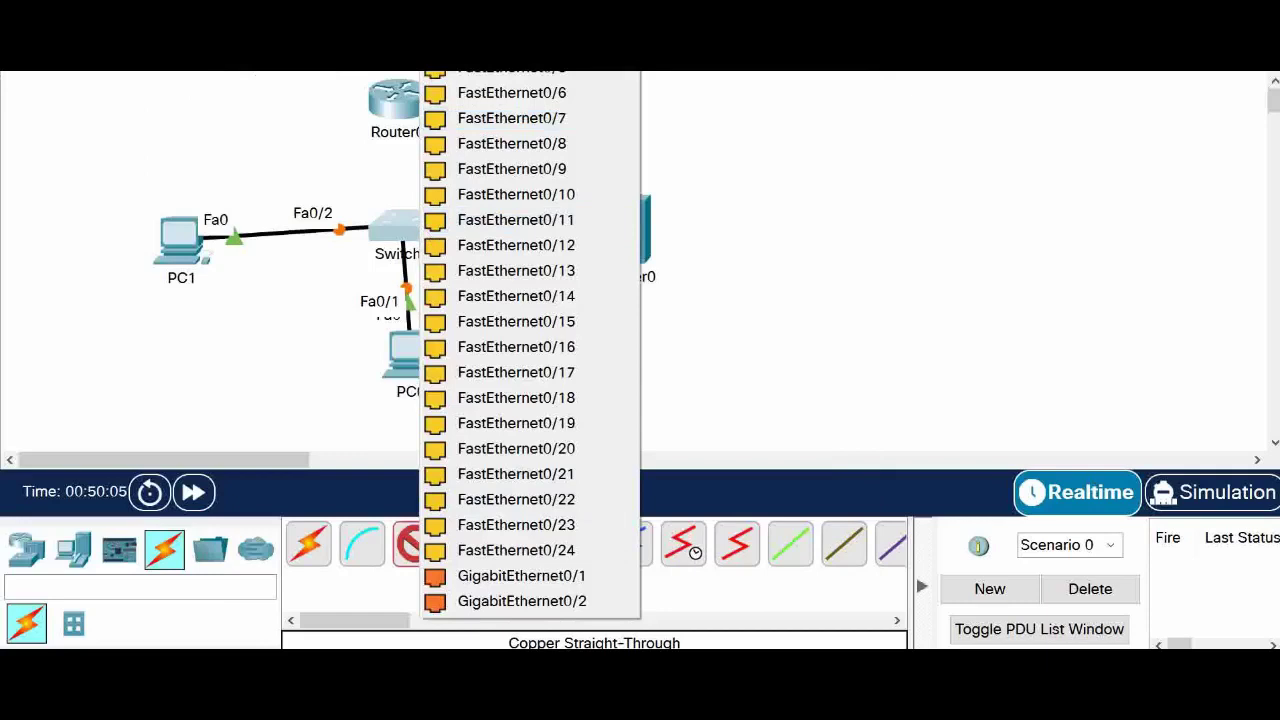
{"action": "scroll", "coordinate": [516, 113], "scroll_direction": "up", "scroll_amount": 2}
{"action": "left_click", "coordinate": [516, 117]}
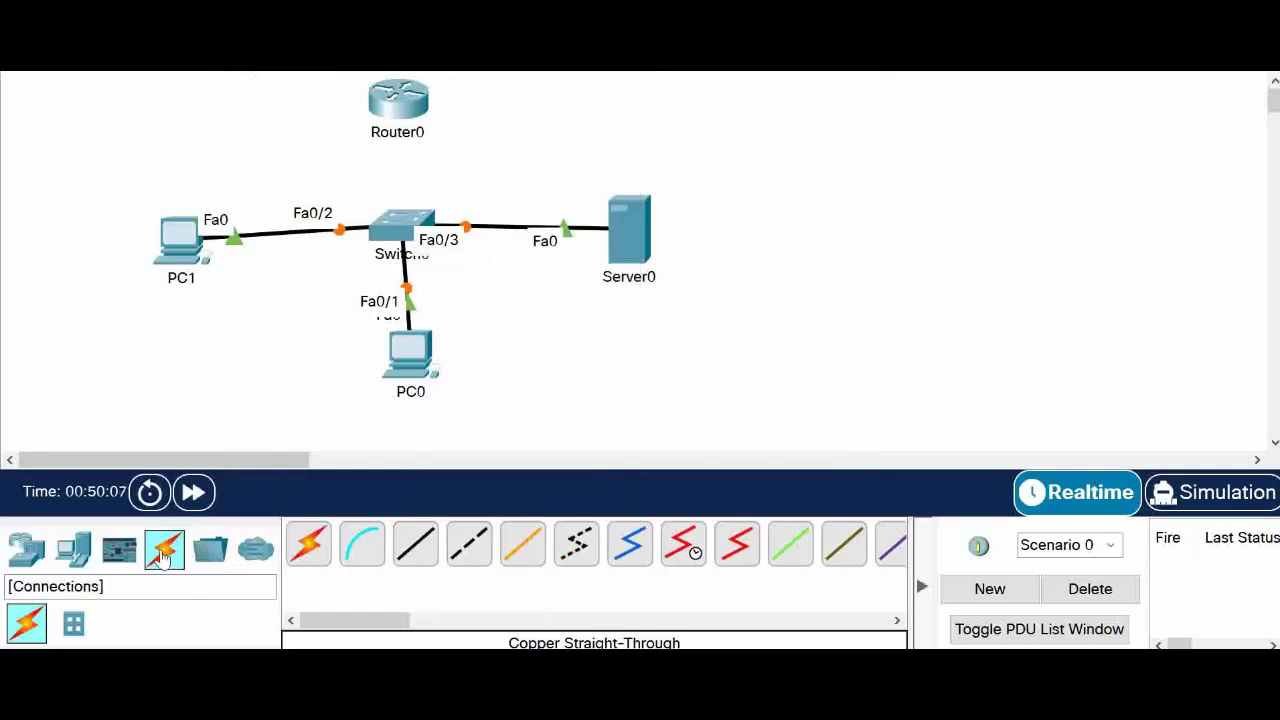
Link Router0 Gig0/0 to Switch0 Gig0/1 and move PC1 down-left
{"action": "left_click", "coordinate": [415, 548]}
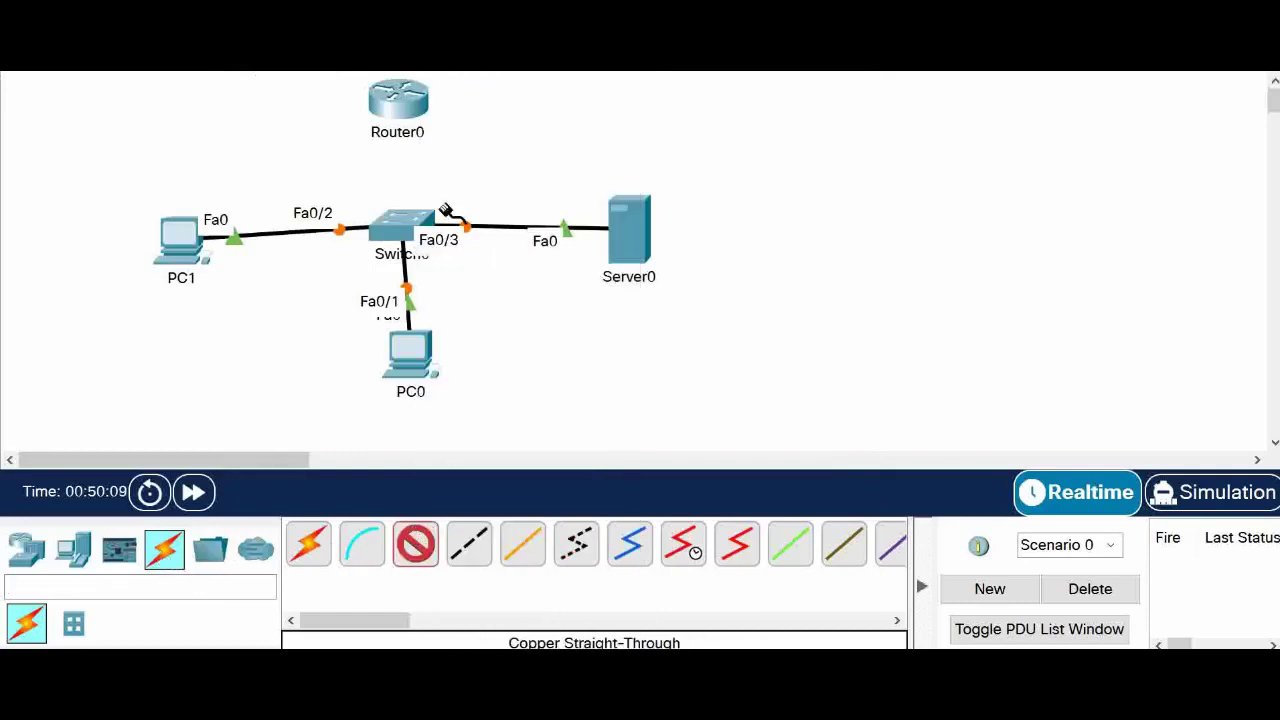
{"action": "left_click", "coordinate": [399, 104]}
{"action": "left_click", "coordinate": [498, 169]}
{"action": "left_click", "coordinate": [421, 226]}
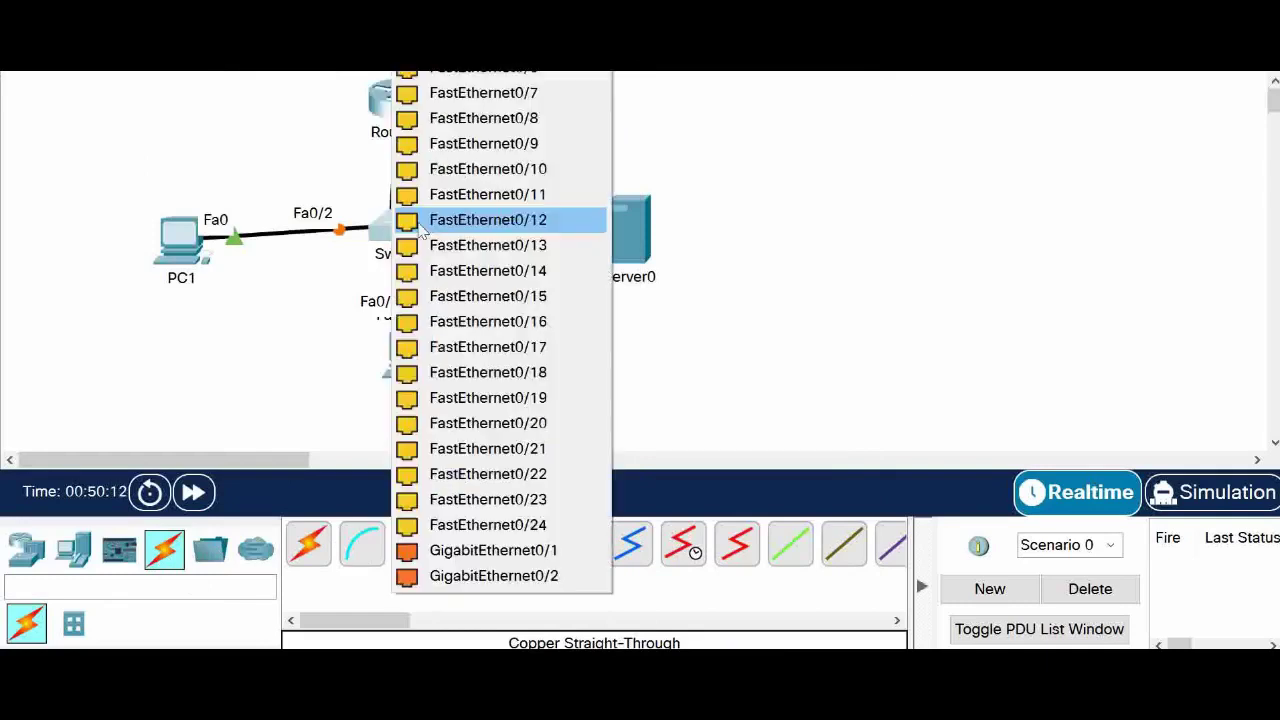
{"action": "left_click", "coordinate": [474, 551]}
{"action": "left_click_drag", "start_coordinate": [183, 245], "coordinate": [200, 347]}
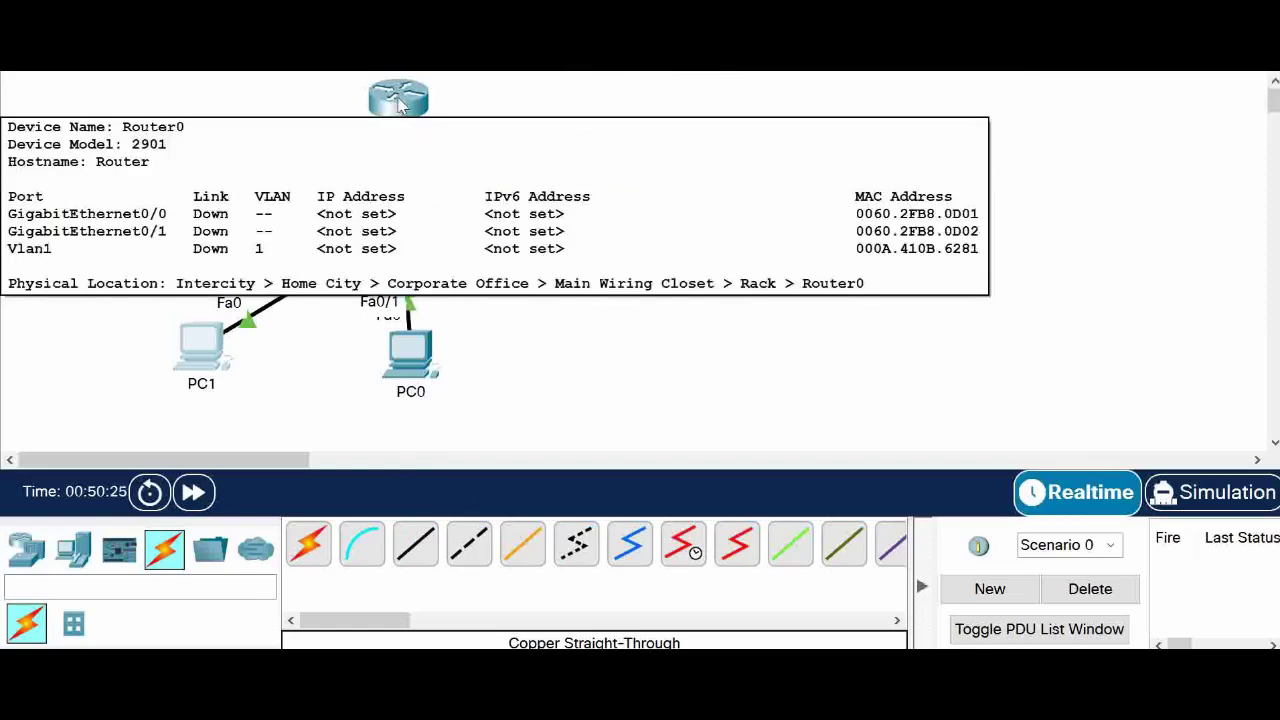
Open Router0's CLI and decline the initial configuration dialog
{"action": "left_click", "coordinate": [398, 98]}
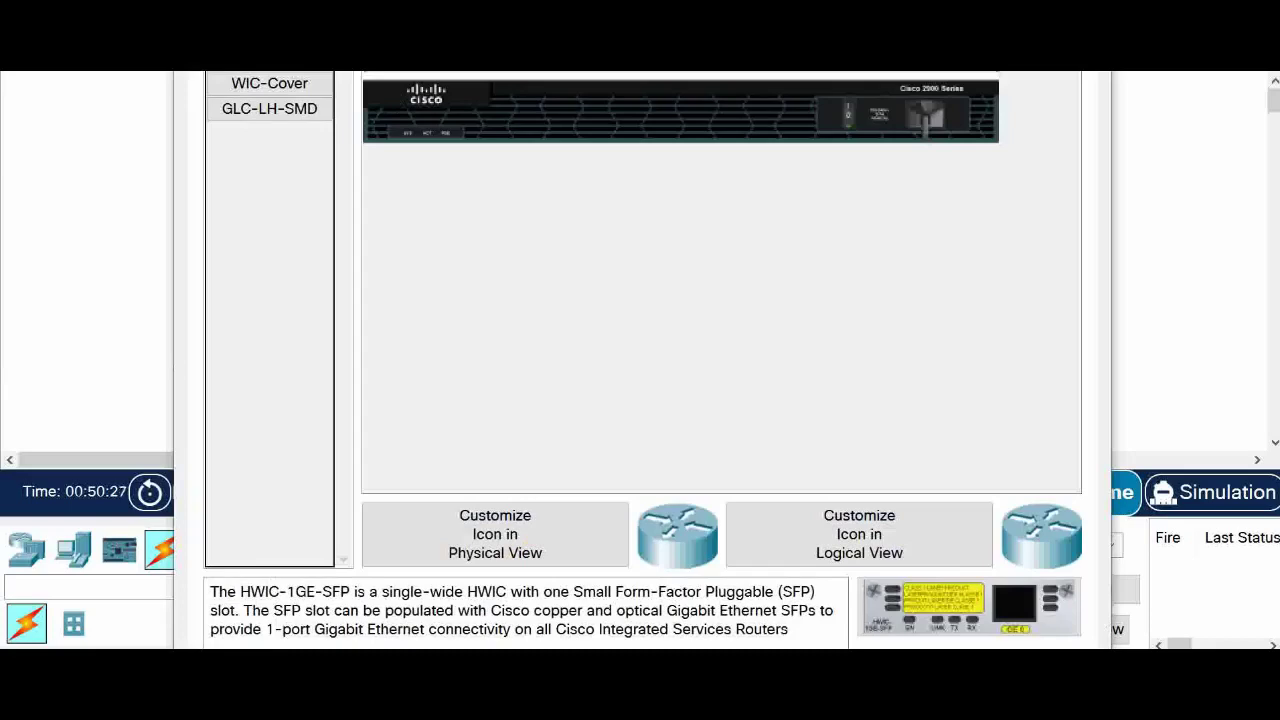
{"action": "scroll", "coordinate": [640, 360], "scroll_direction": "up", "scroll_amount": 2}
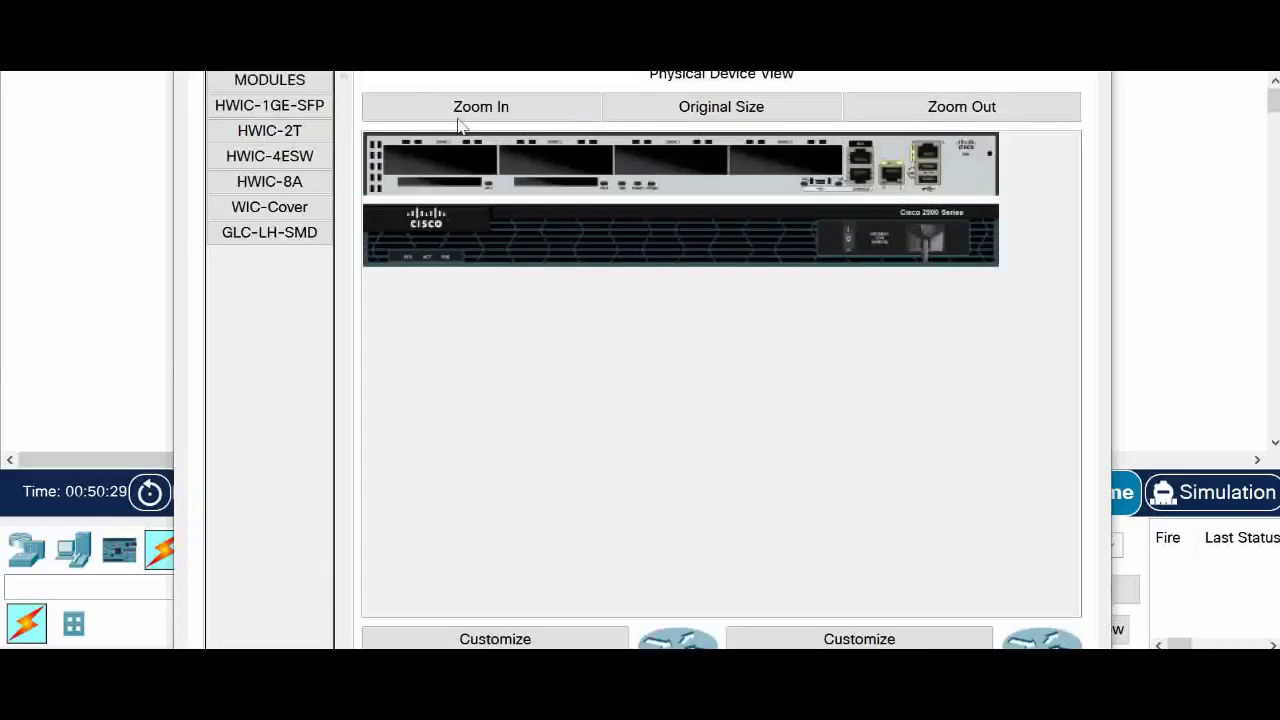
{"action": "left_click", "coordinate": [330, 55]}
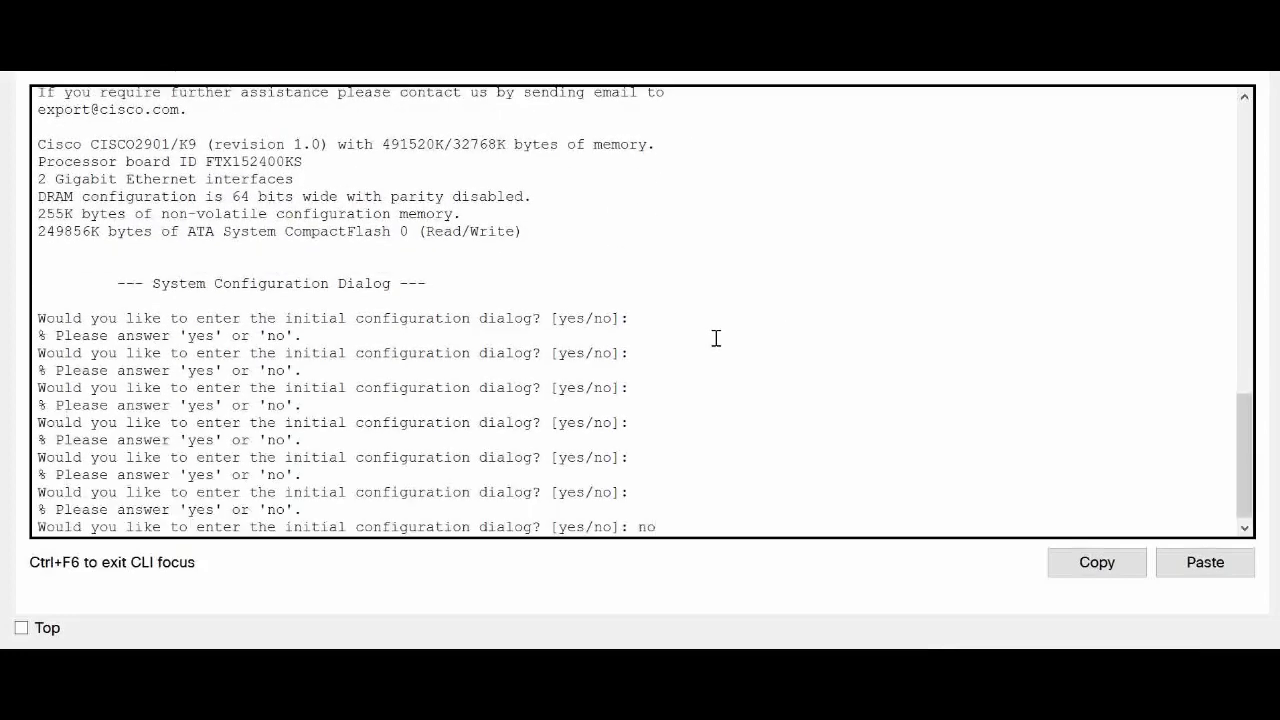
{"action": "type", "text": "no"}
{"action": "key", "text": "Return"}
Bring up Gig0/0 with 192.168.1.1 255.255.255.0 and save the configuration
{"action": "key", "text": "Return"}
{"action": "key", "text": "Return"}
{"action": "key", "text": "Return"}
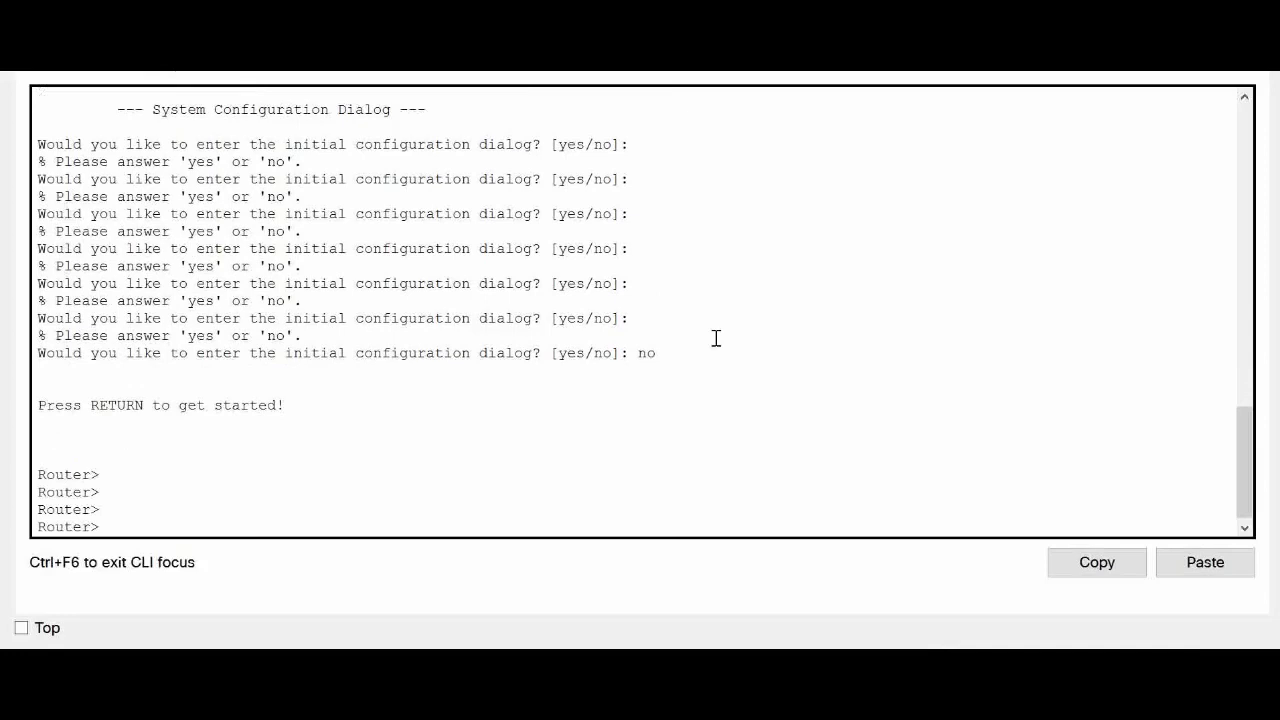
{"action": "type", "text": "en"}
{"action": "key", "text": "Return"}
{"action": "key", "text": "Return"}
{"action": "key", "text": "Return"}
{"action": "key", "text": "Return"}
{"action": "key", "text": "Return"}
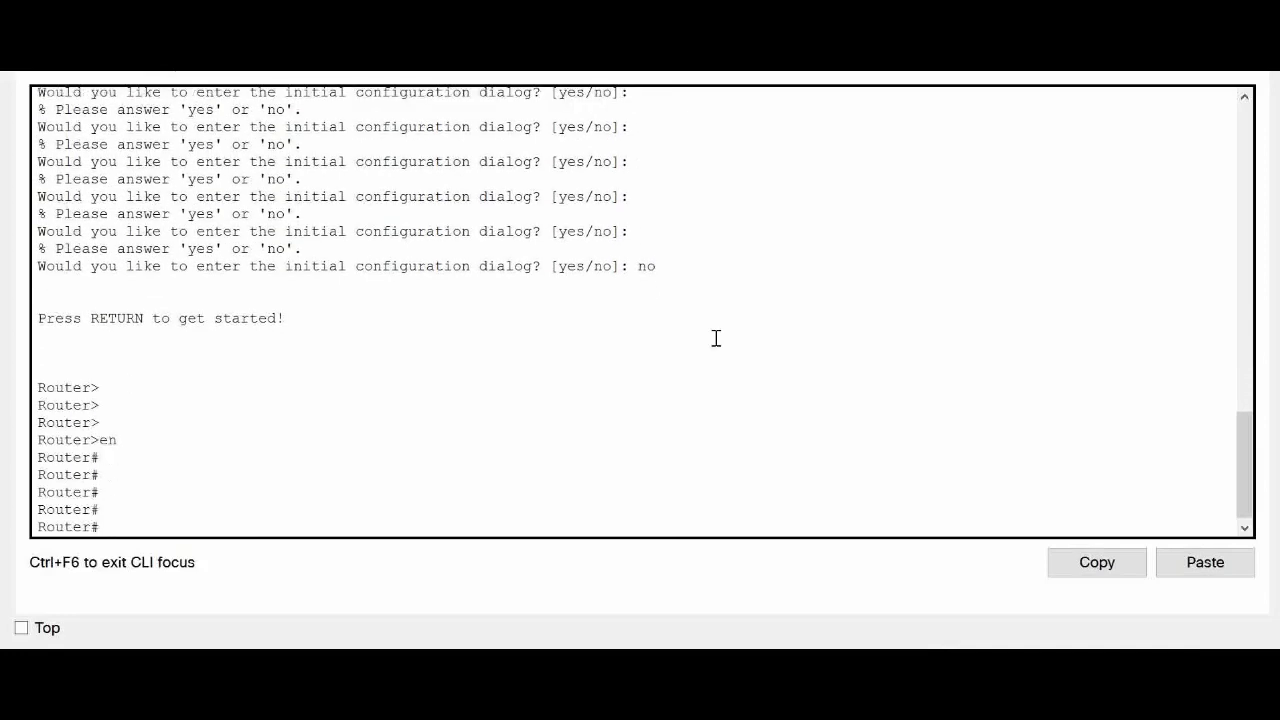
{"action": "key", "text": "Return"}
{"action": "key", "text": "Return"}
{"action": "key", "text": "Return"}
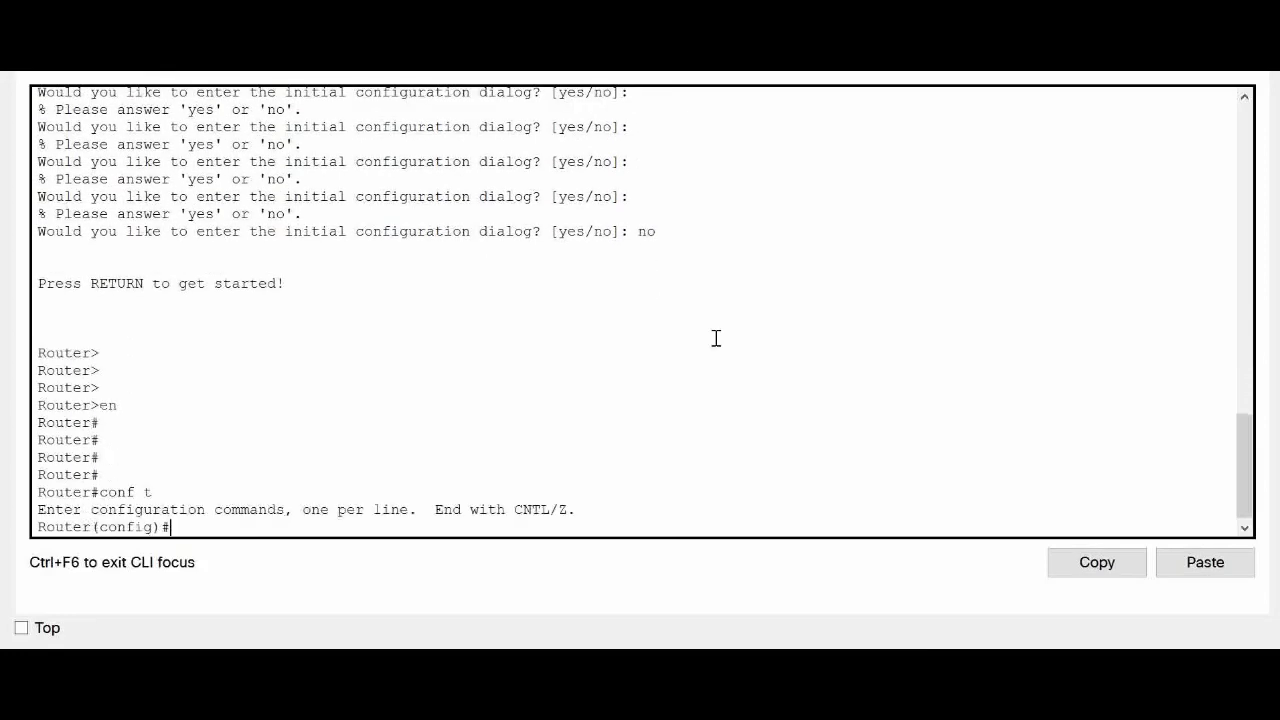
{"action": "type", "text": "int gi 0/0/"}
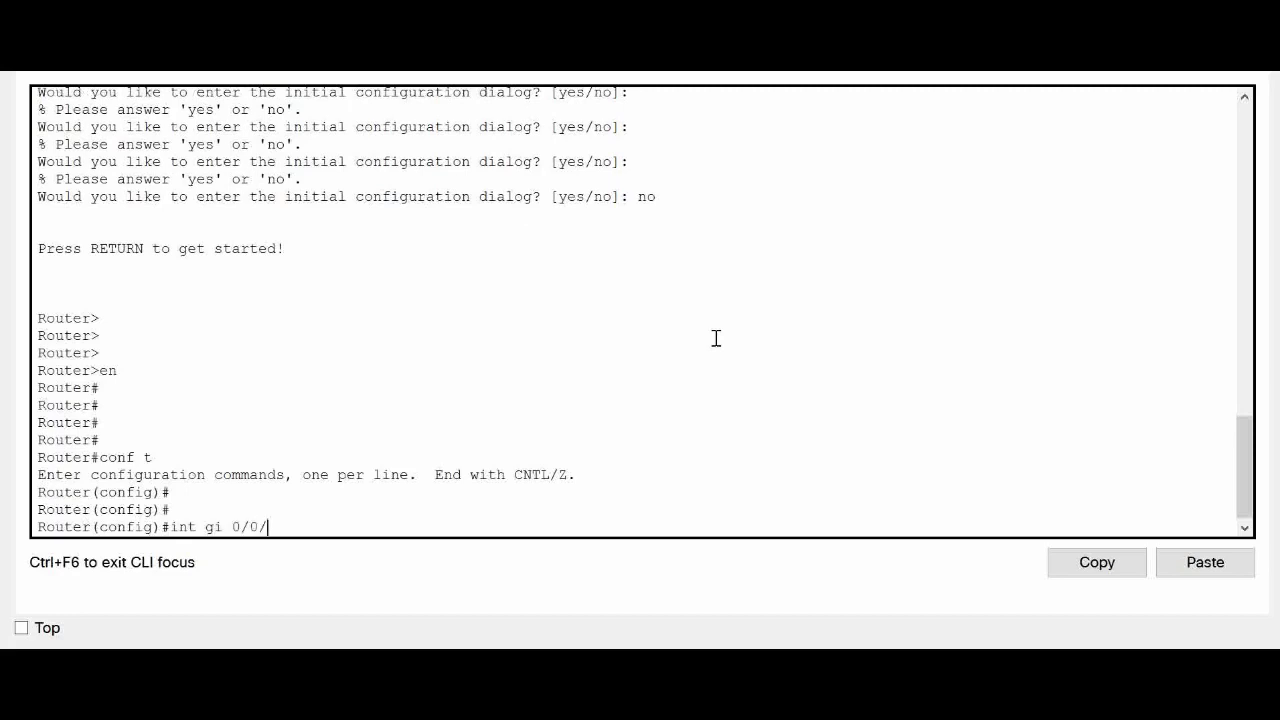
{"action": "key", "text": "Return"}
{"action": "key", "text": "Return"}
{"action": "key", "text": "Return"}
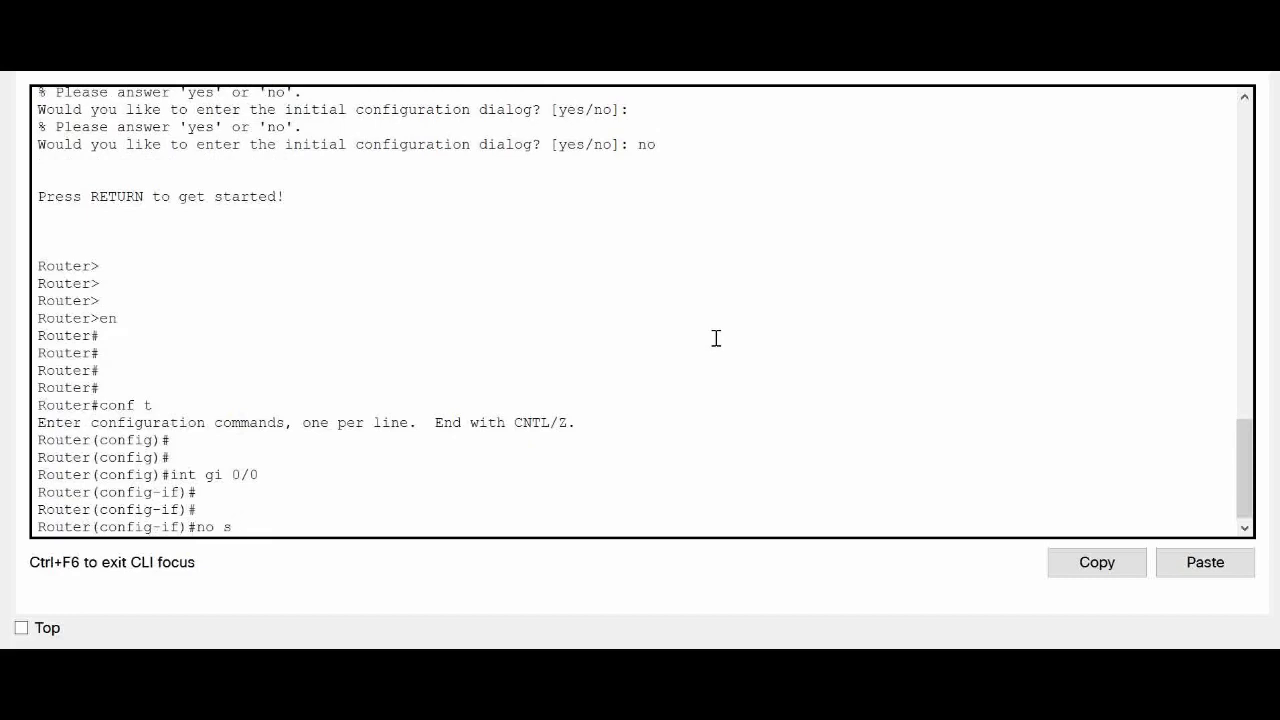
{"action": "type", "text": "no shut"}
{"action": "key", "text": "Return"}
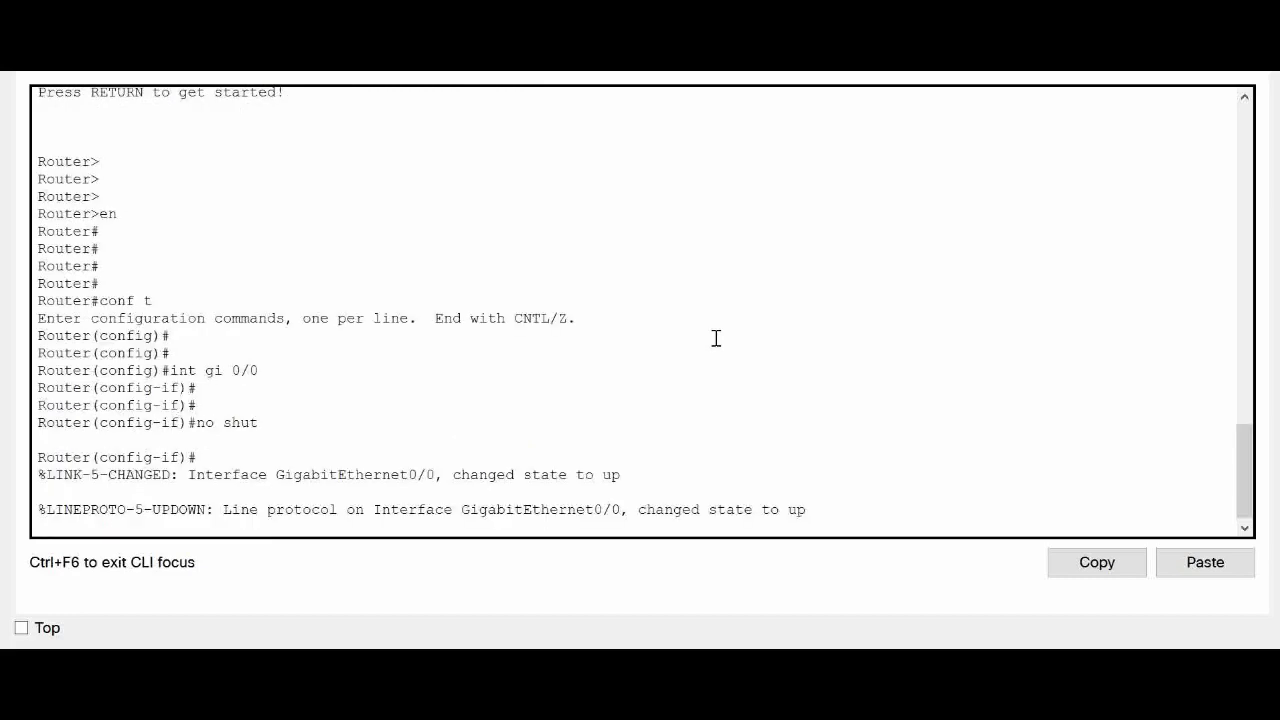
{"action": "key", "text": "Return"}
{"action": "key", "text": "Return"}
{"action": "key", "text": "Return"}
{"action": "key", "text": "Return"}
{"action": "key", "text": "Return"}
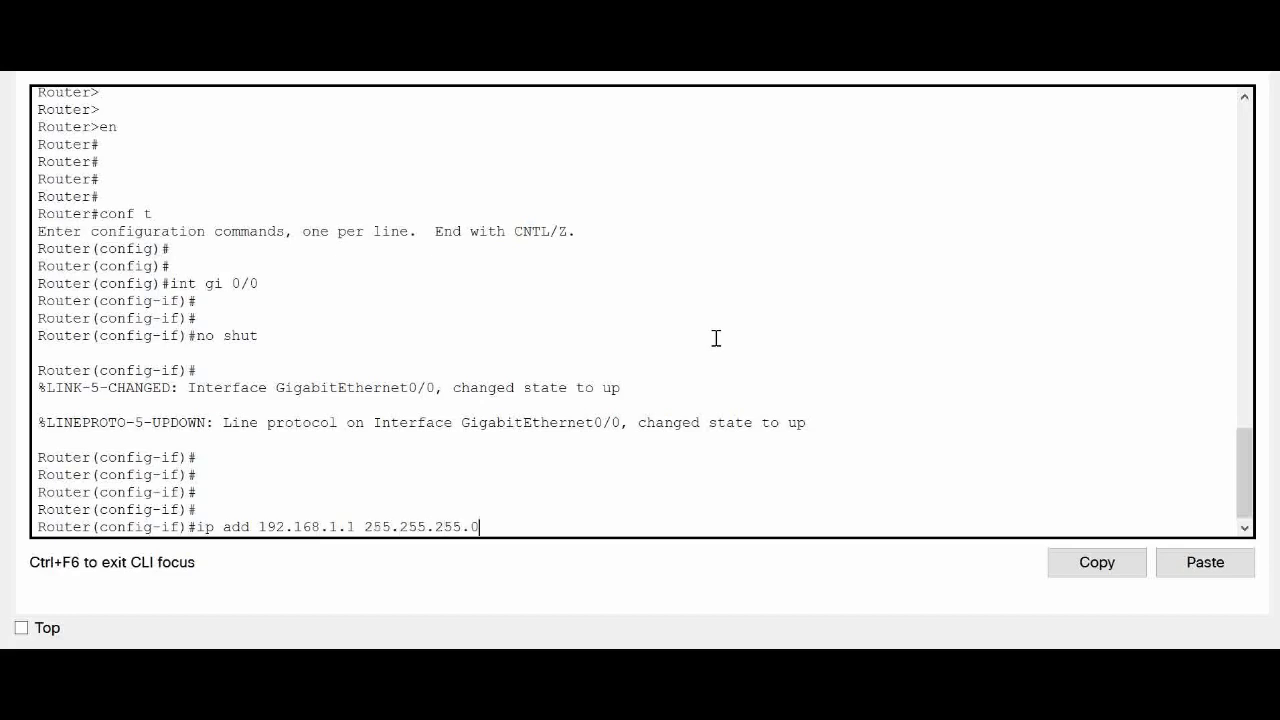
{"action": "key", "text": "Return"}
{"action": "key", "text": "Return"}
{"action": "key", "text": "Return"}
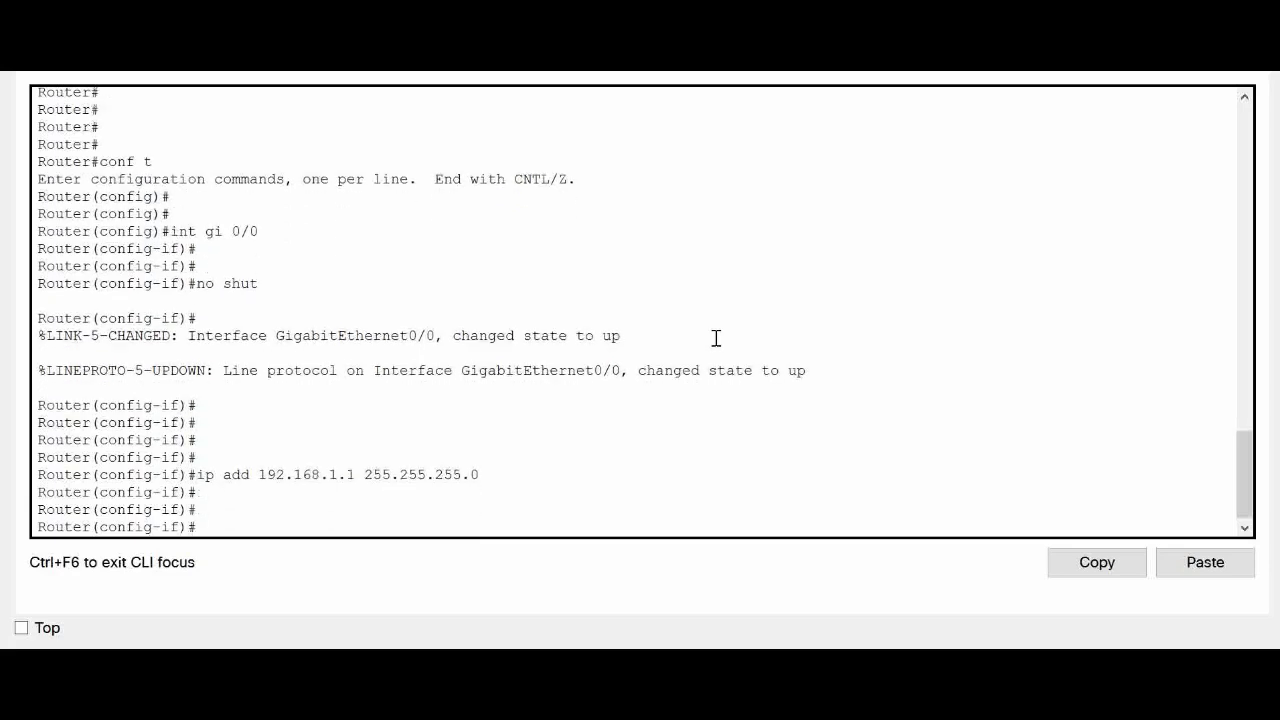
{"action": "key", "text": "Return"}
{"action": "key", "text": "Return"}
{"action": "key", "text": "Return"}
{"action": "key", "text": "Return"}
{"action": "key", "text": "Return"}
{"action": "key", "text": "Return"}
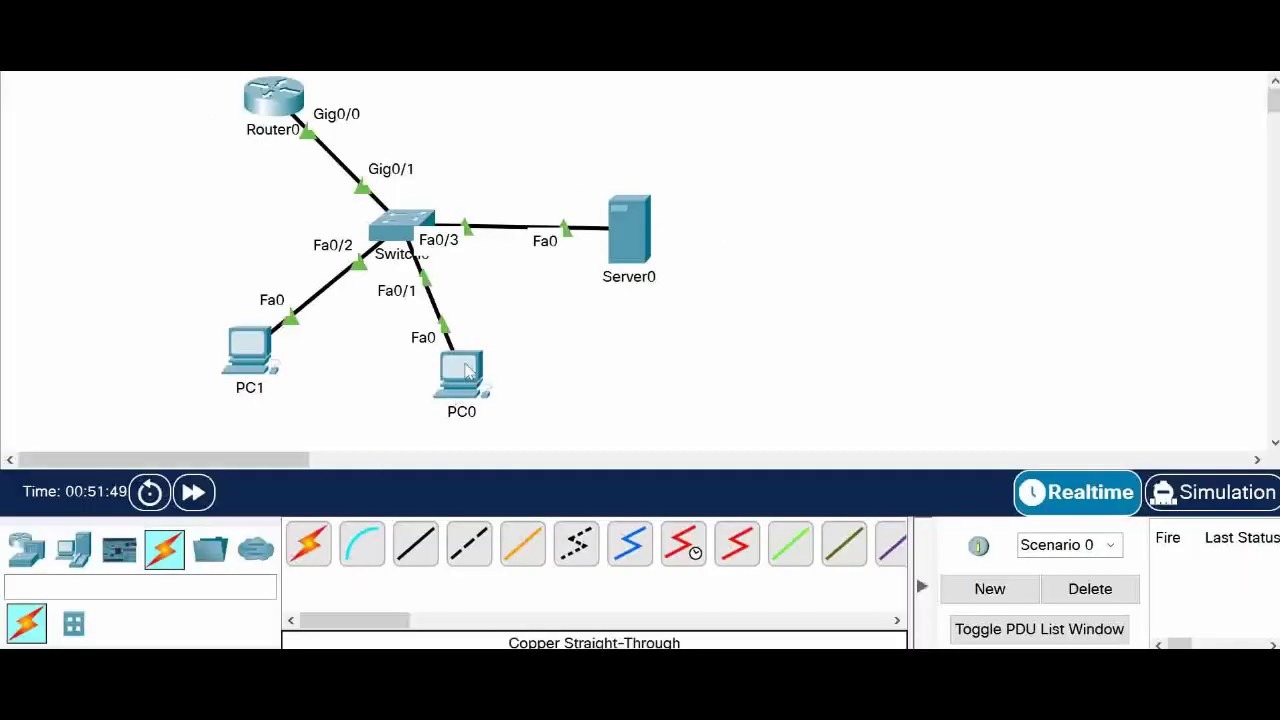
Open PC0's Desktop IP Configuration panel, then close it
{"action": "left_click", "coordinate": [466, 370]}
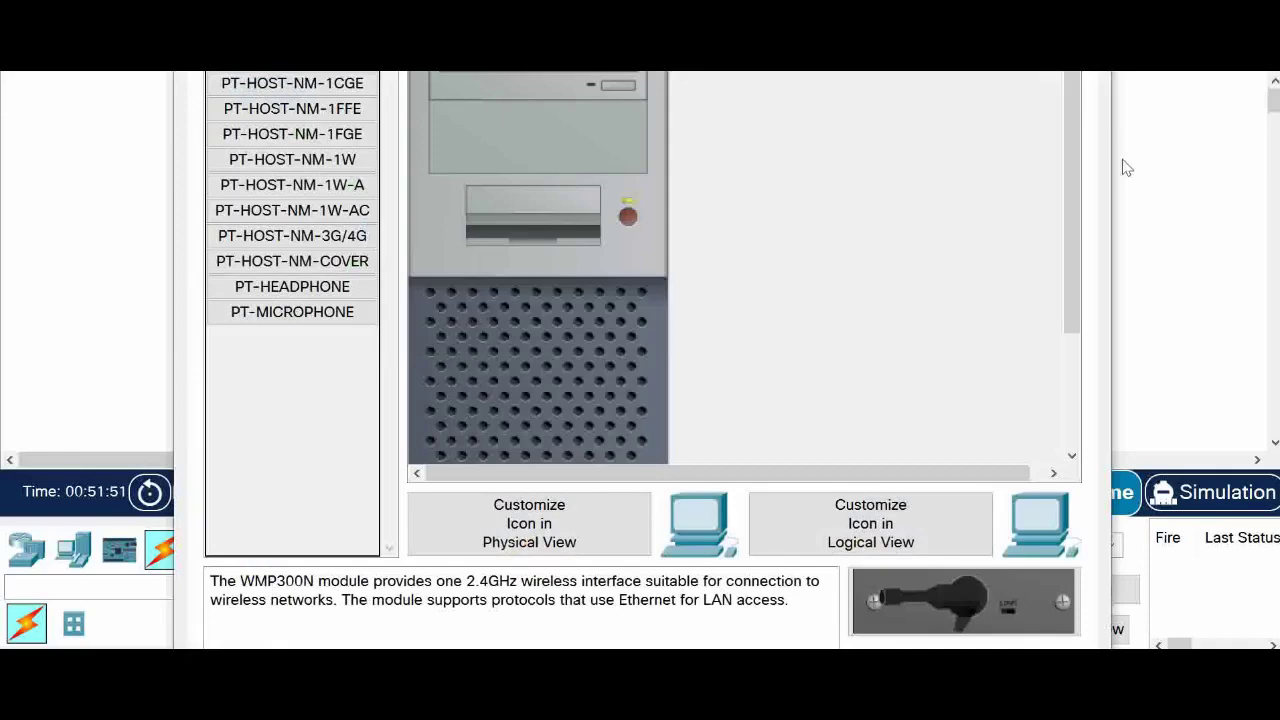
{"action": "scroll", "coordinate": [1114, 146], "scroll_direction": "up", "scroll_amount": 2}
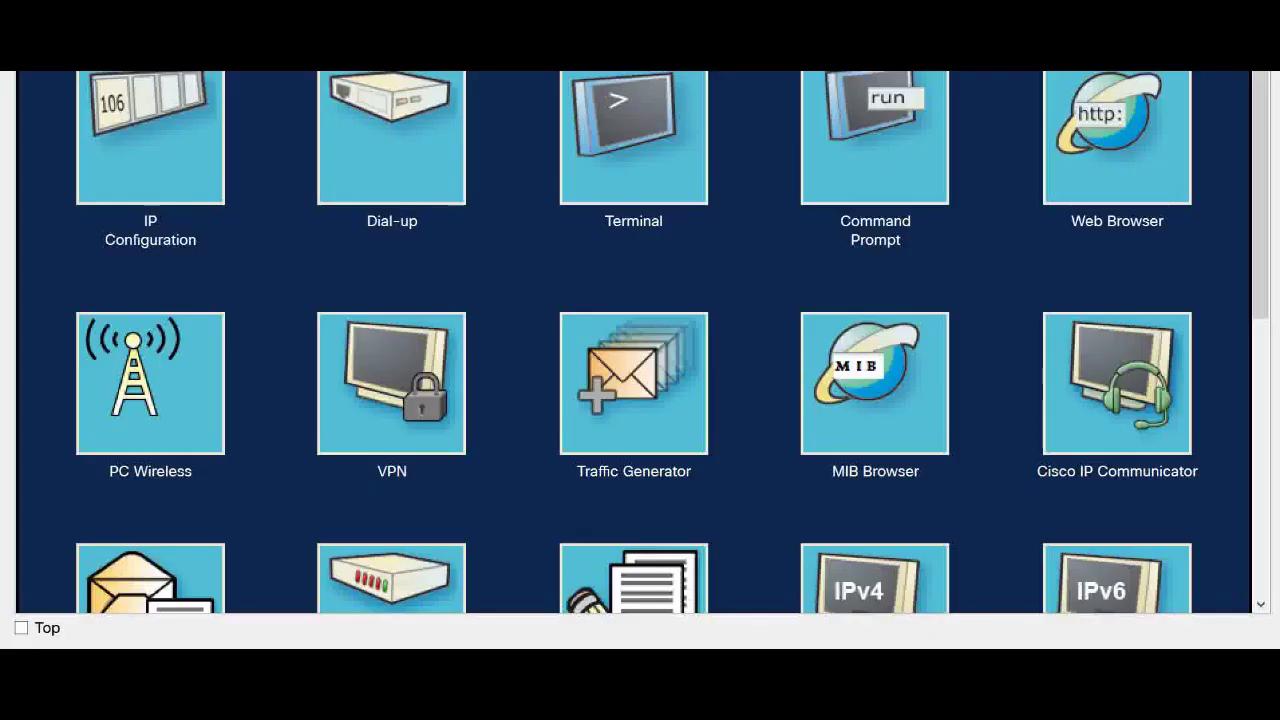
{"action": "left_click", "coordinate": [176, 159]}
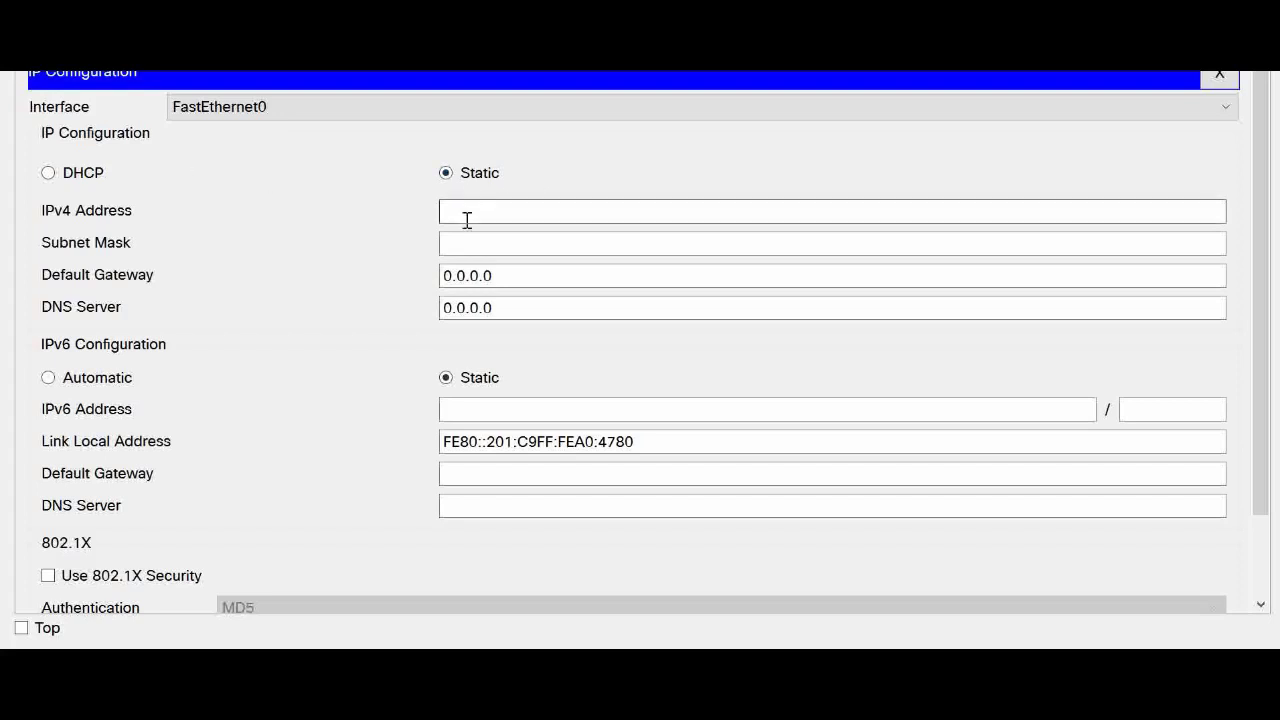
{"action": "left_click", "coordinate": [1220, 73]}
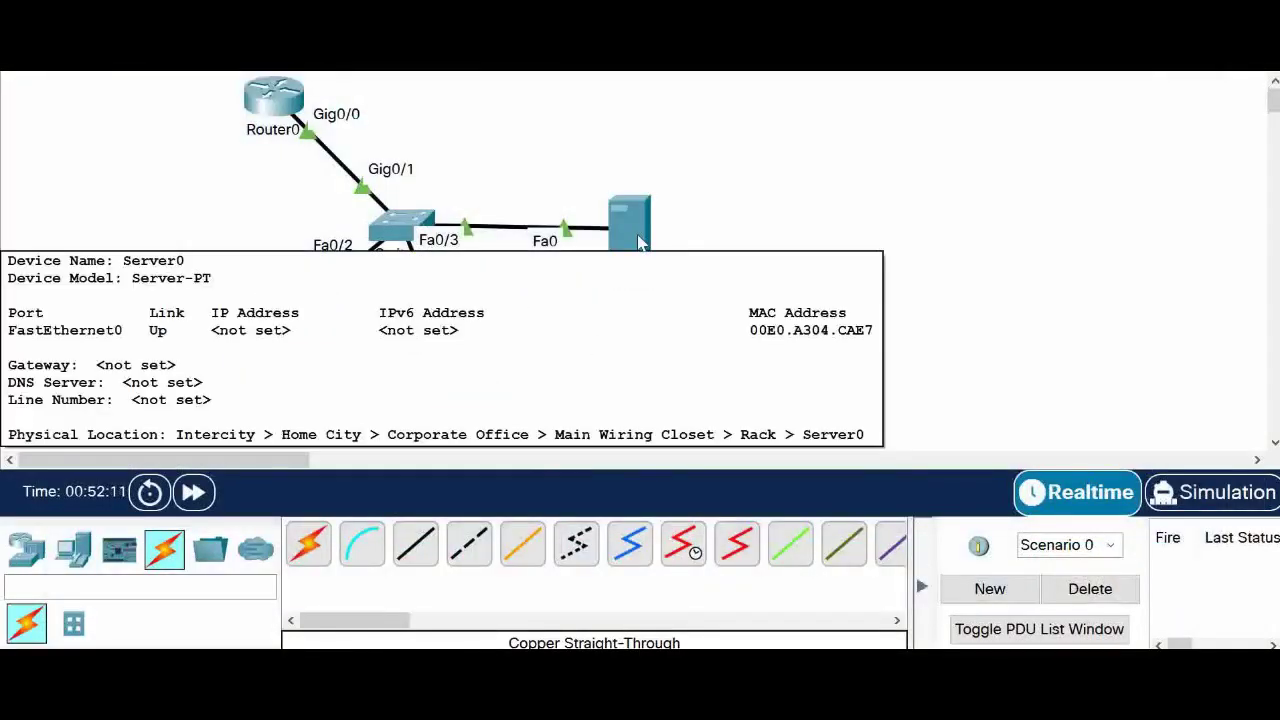
Give Server0 IP 192.168.1.200, mask 255.255.255.0, gateway 192.168.1.1, DNS 8.8.8.8
{"action": "left_click", "coordinate": [637, 234]}
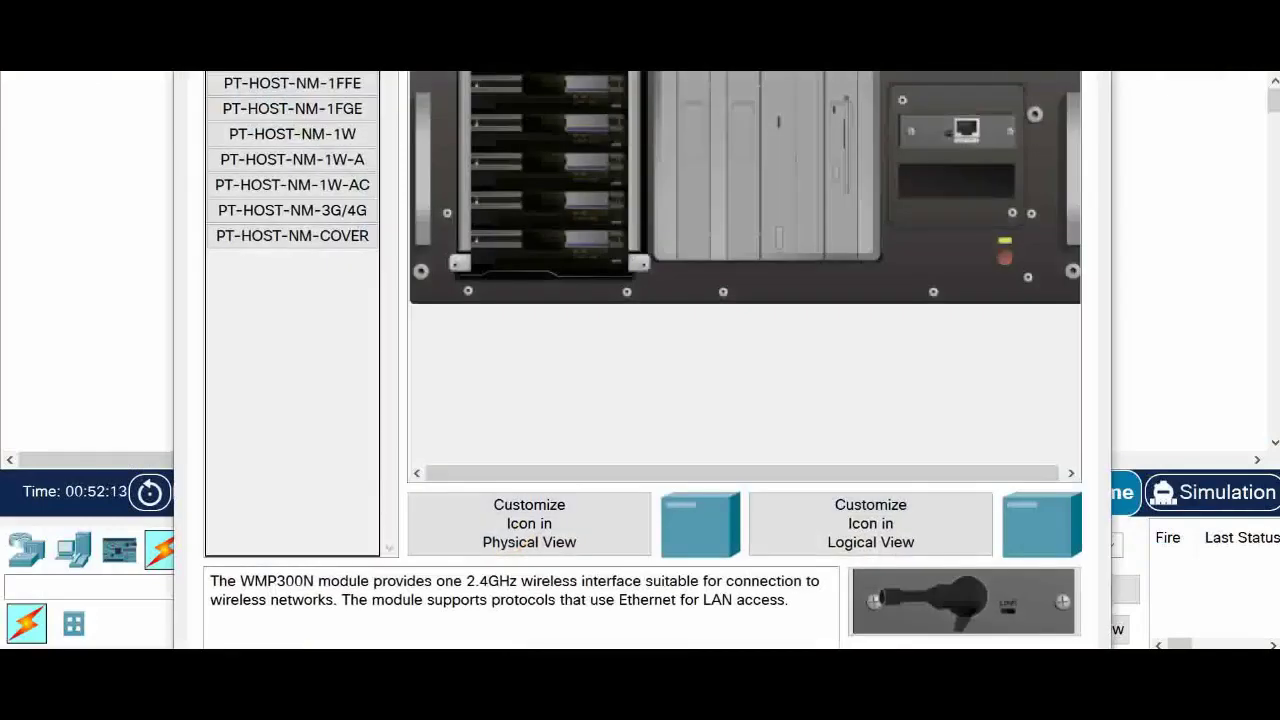
{"action": "scroll", "coordinate": [640, 360], "scroll_direction": "up", "scroll_amount": 2}
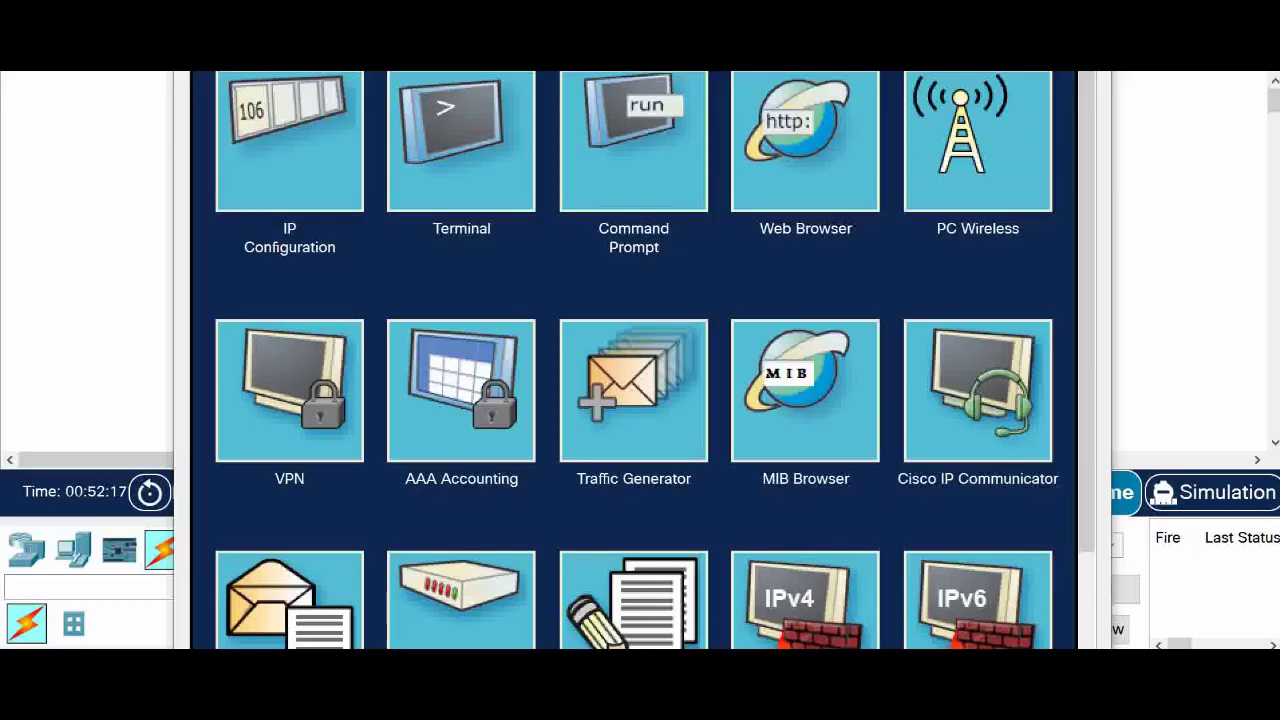
{"action": "left_click", "coordinate": [305, 160]}
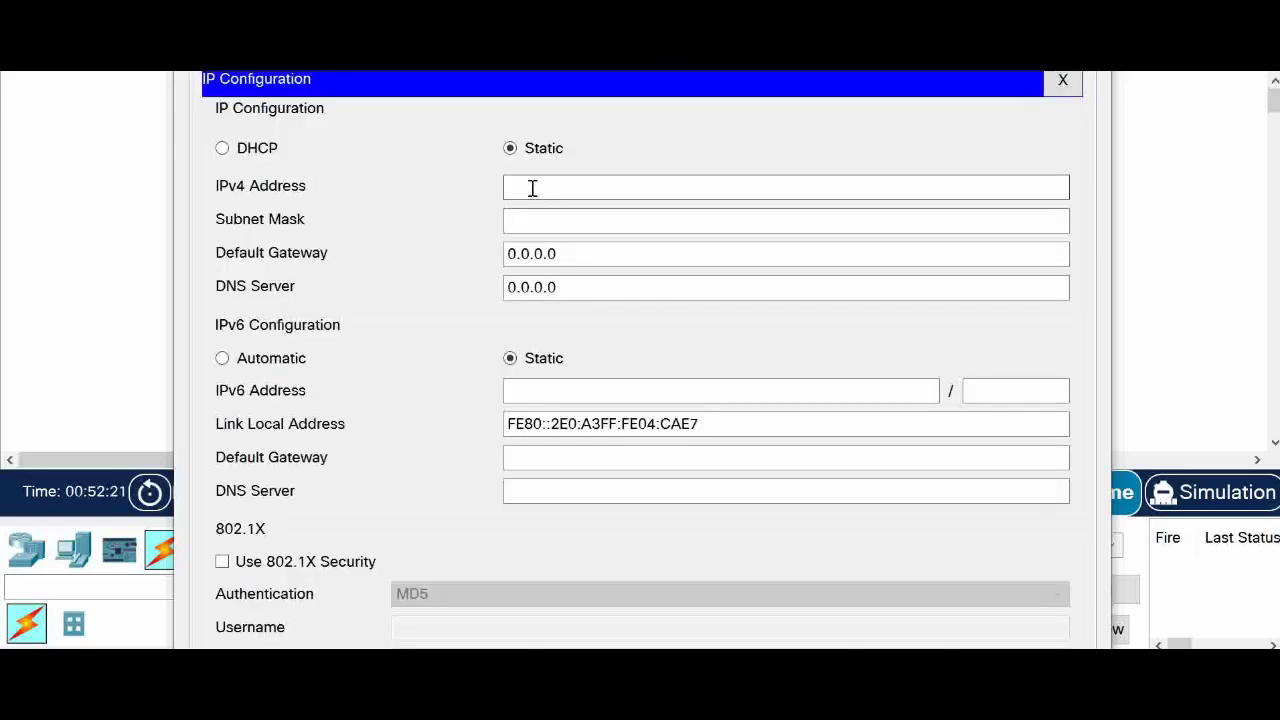
{"action": "type", "text": "192.168.1.200"}
{"action": "left_click", "coordinate": [554, 219]}
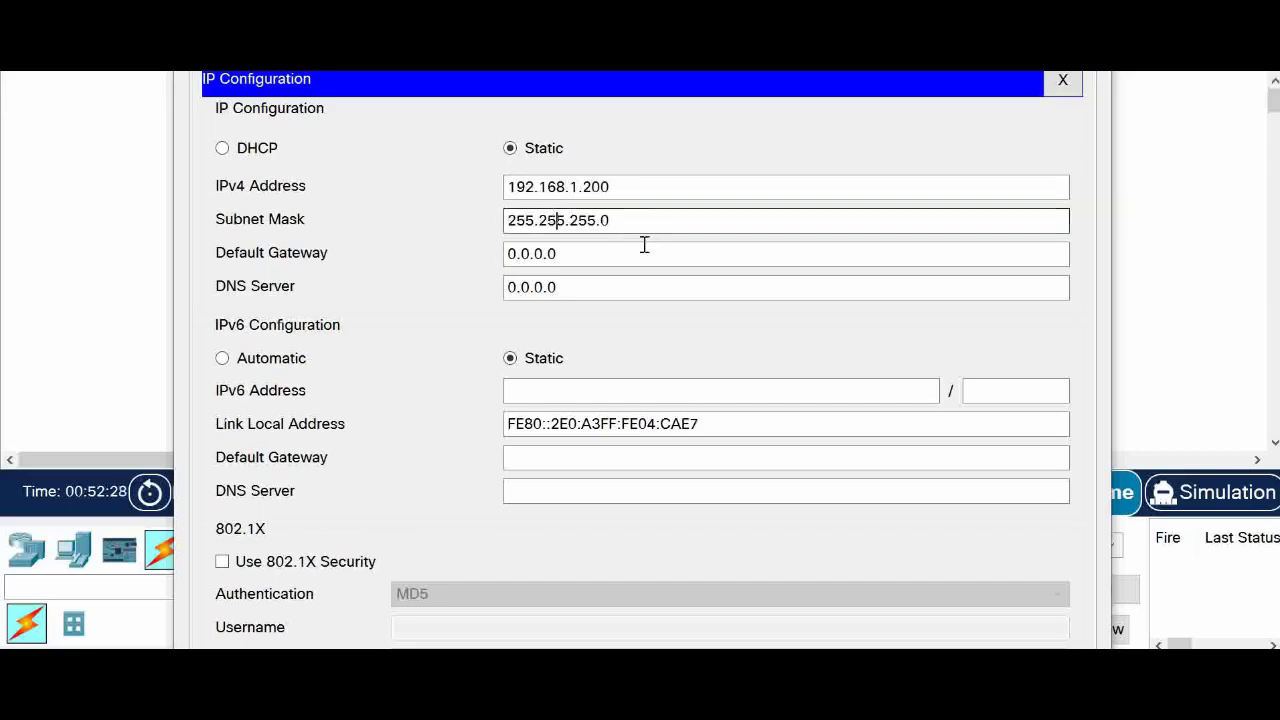
{"action": "left_click", "coordinate": [590, 256]}
{"action": "left_click_drag", "start_coordinate": [590, 256], "coordinate": [377, 260]}
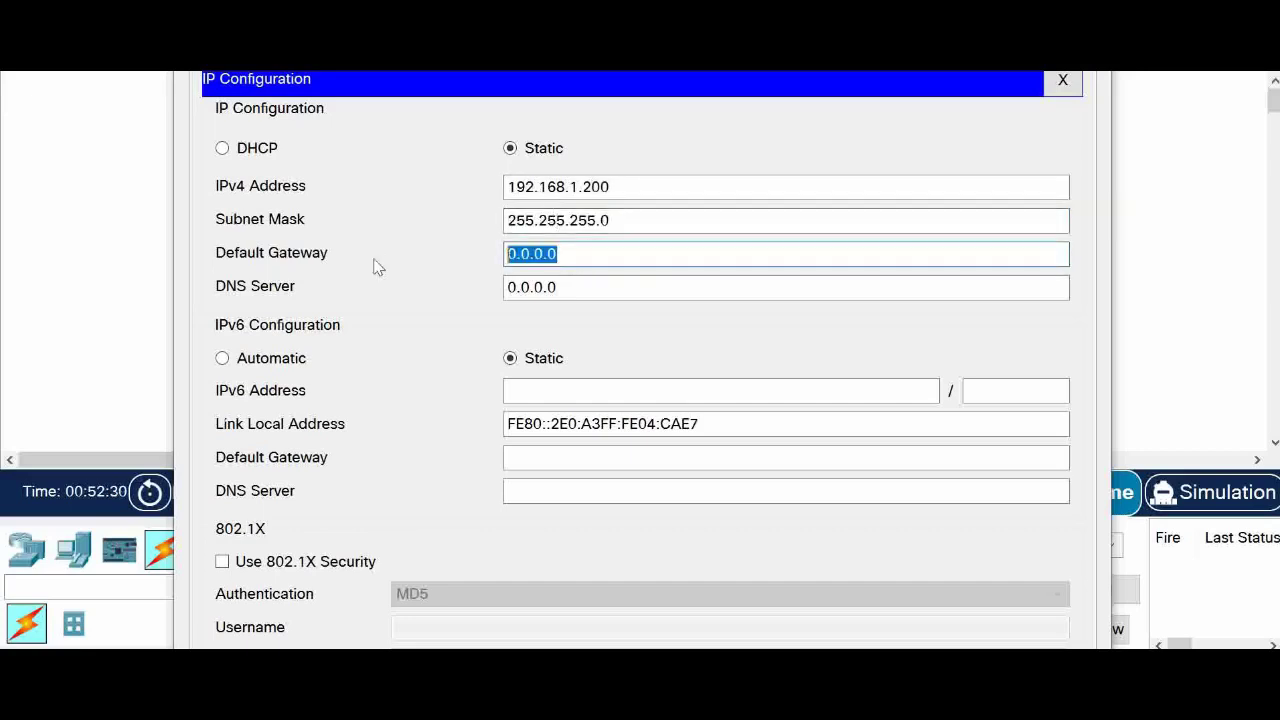
{"action": "type", "text": "192.168.1.1"}
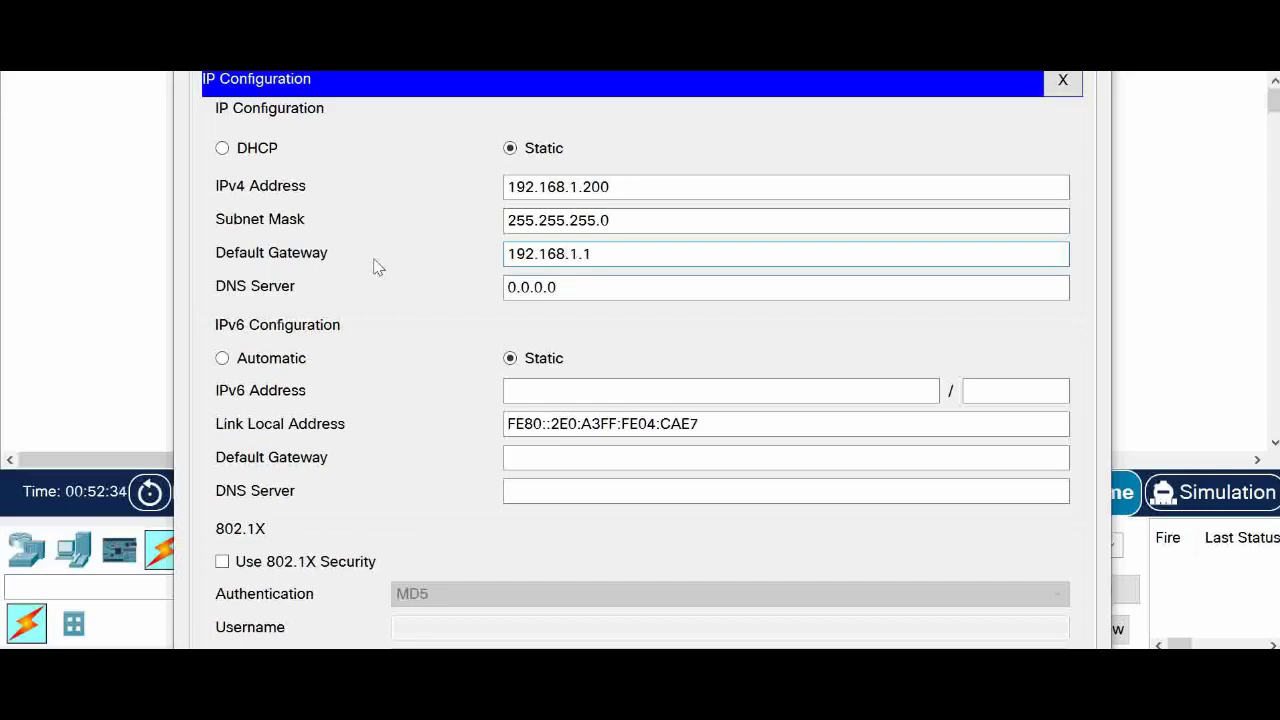
{"action": "left_click", "coordinate": [586, 286]}
{"action": "left_click_drag", "start_coordinate": [591, 286], "coordinate": [408, 300]}
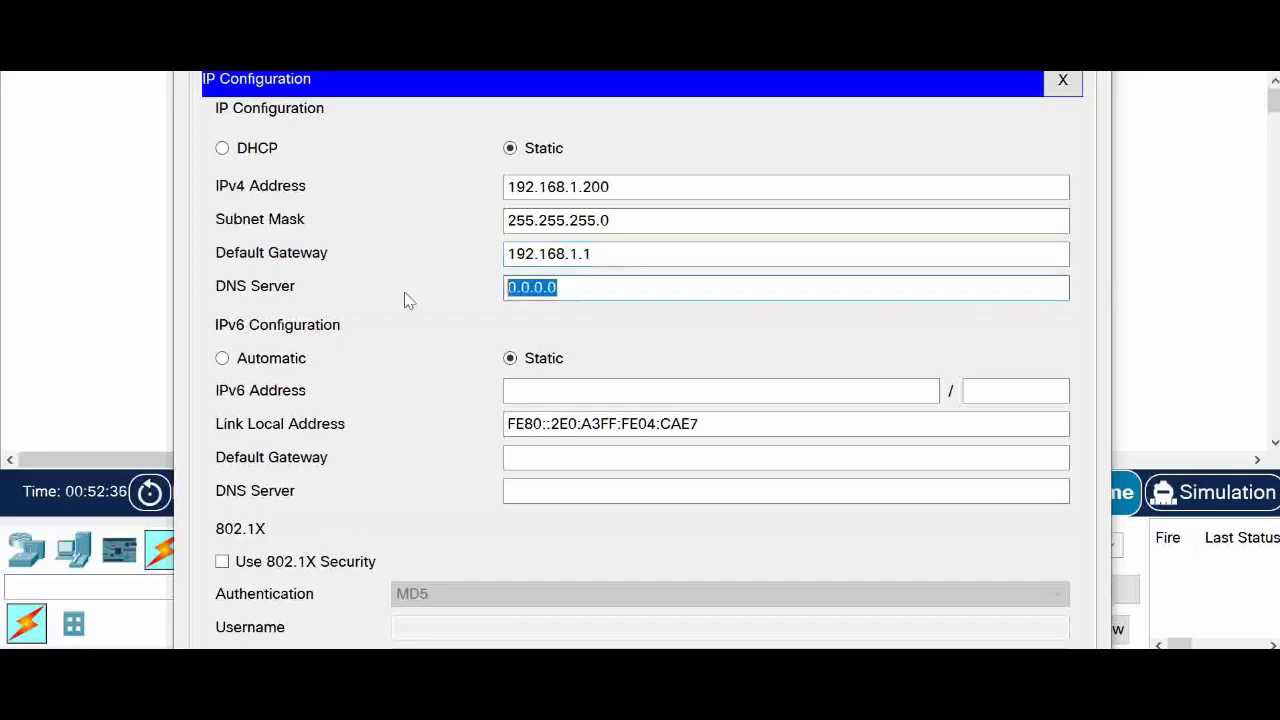
{"action": "type", "text": "8.8.8"}
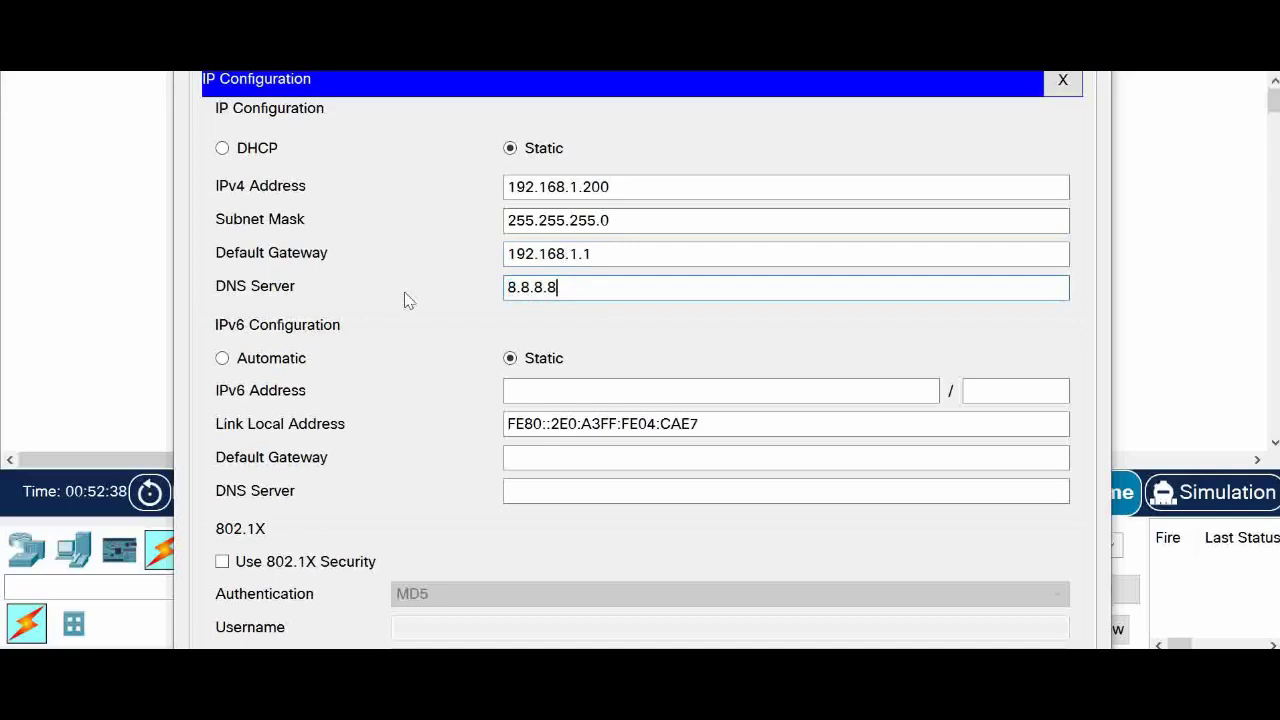
{"action": "type", "text": ".8"}
{"action": "left_click", "coordinate": [634, 330]}
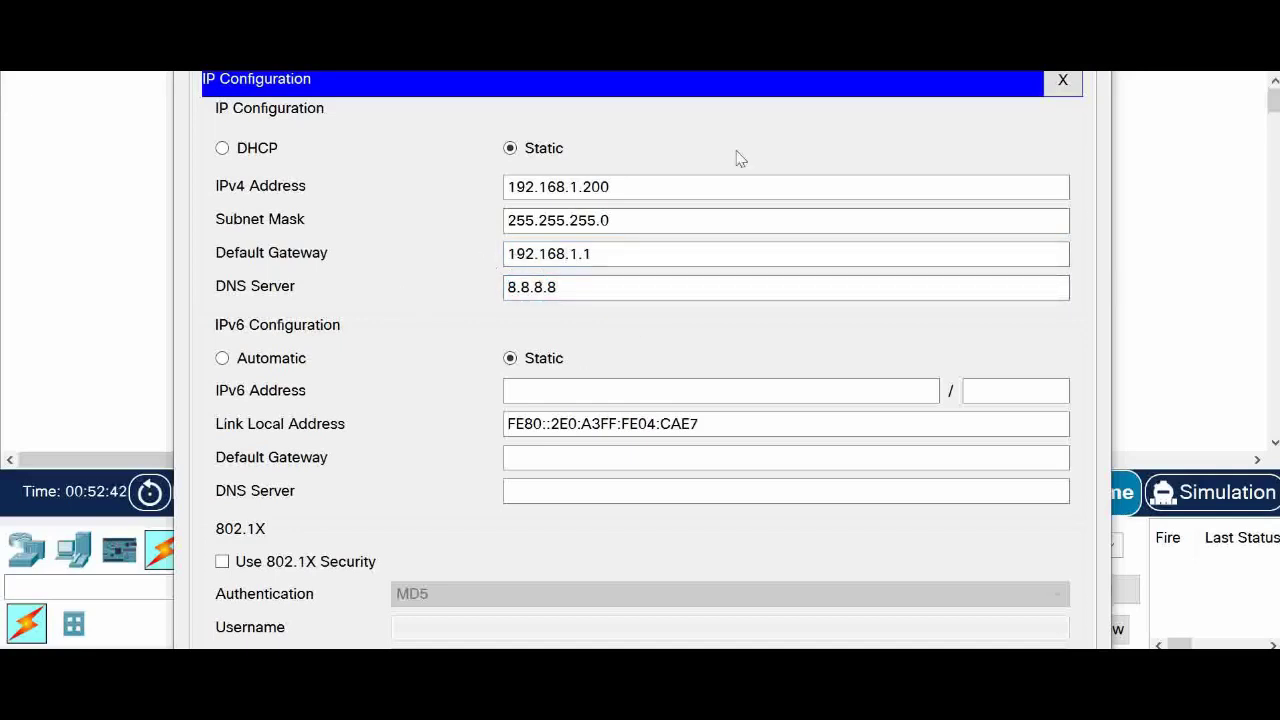
Turn on Server0's DHCP service
{"action": "left_click_drag", "start_coordinate": [933, 0], "coordinate": [937, 126]}
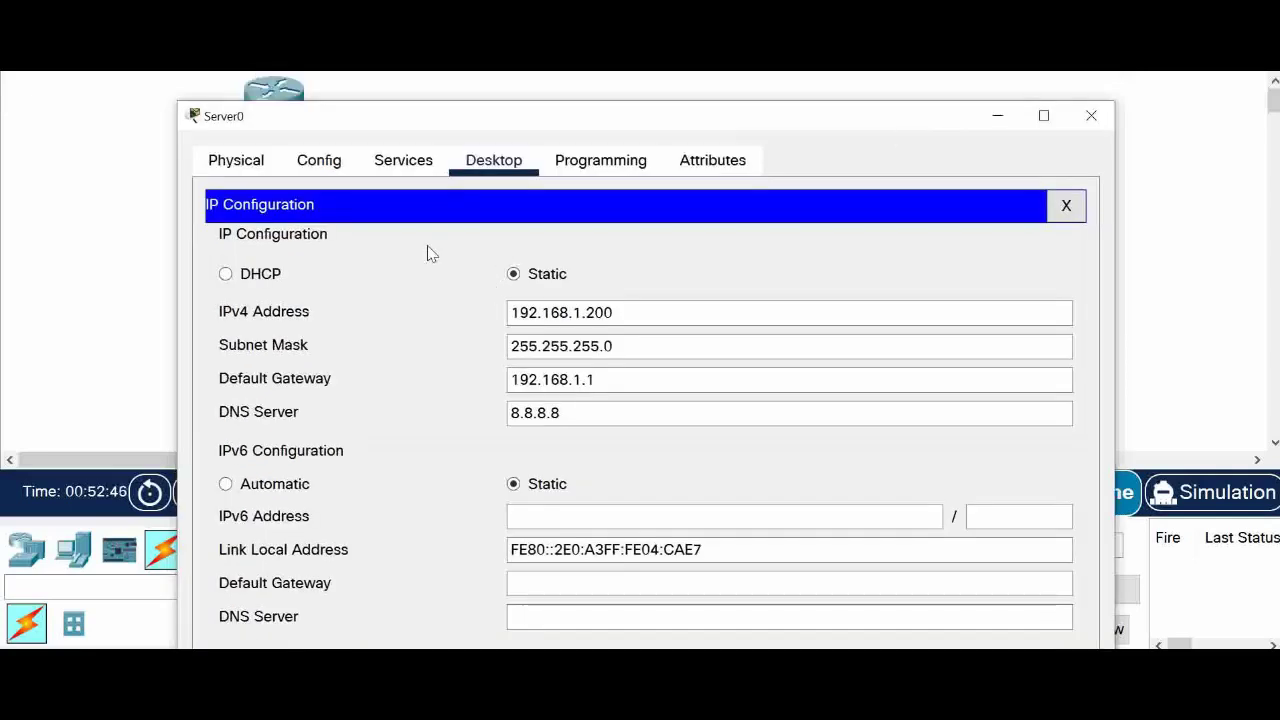
{"action": "left_click", "coordinate": [406, 163]}
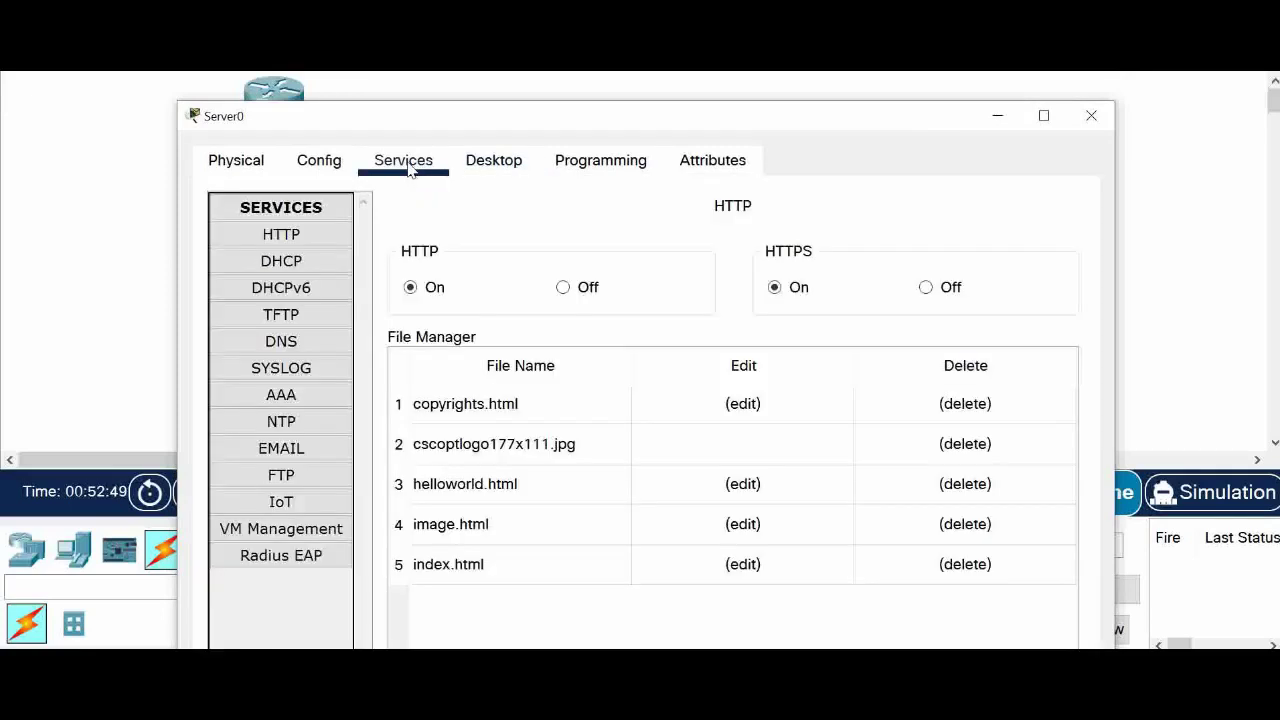
{"action": "left_click", "coordinate": [285, 261]}
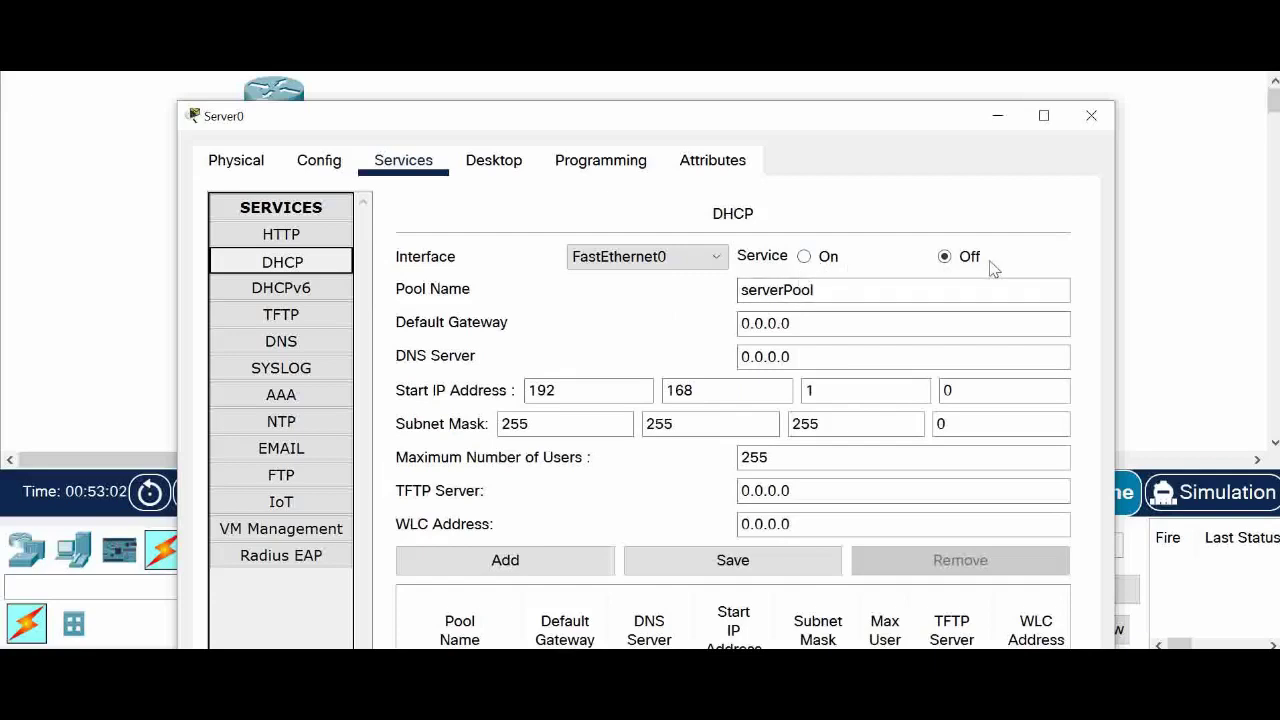
{"action": "left_click", "coordinate": [805, 257]}
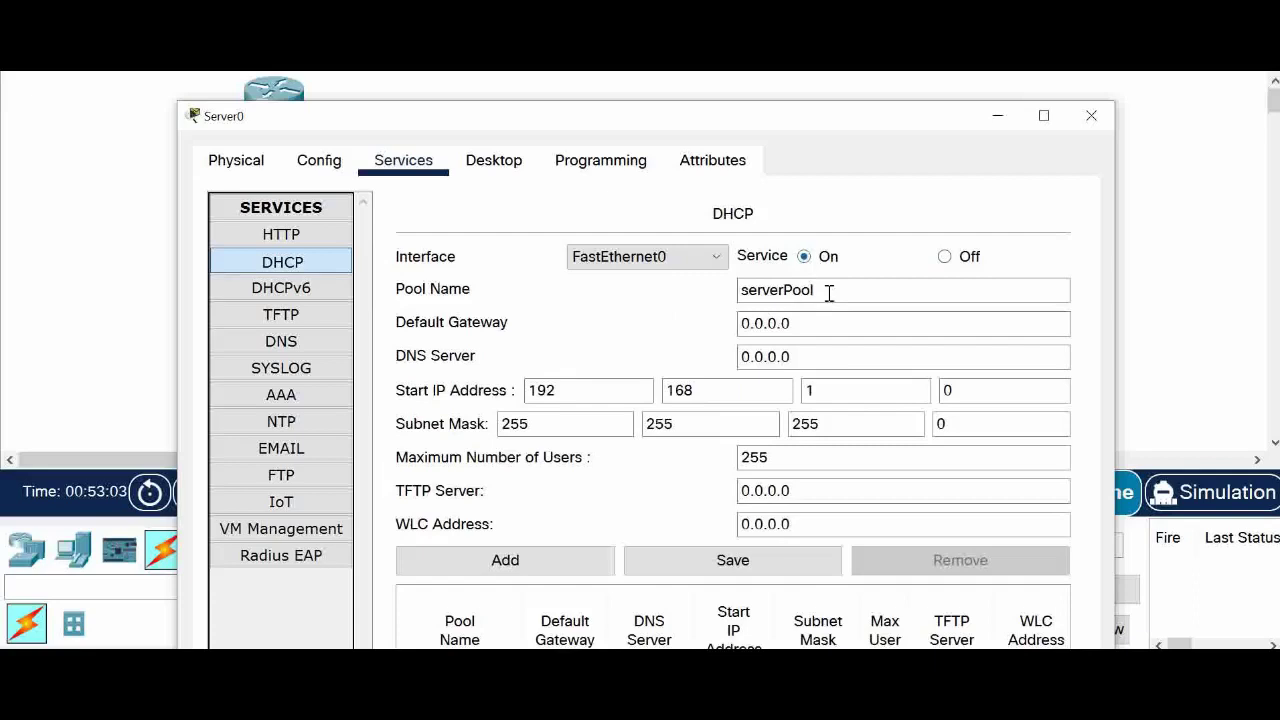
{"action": "left_click", "coordinate": [832, 291]}
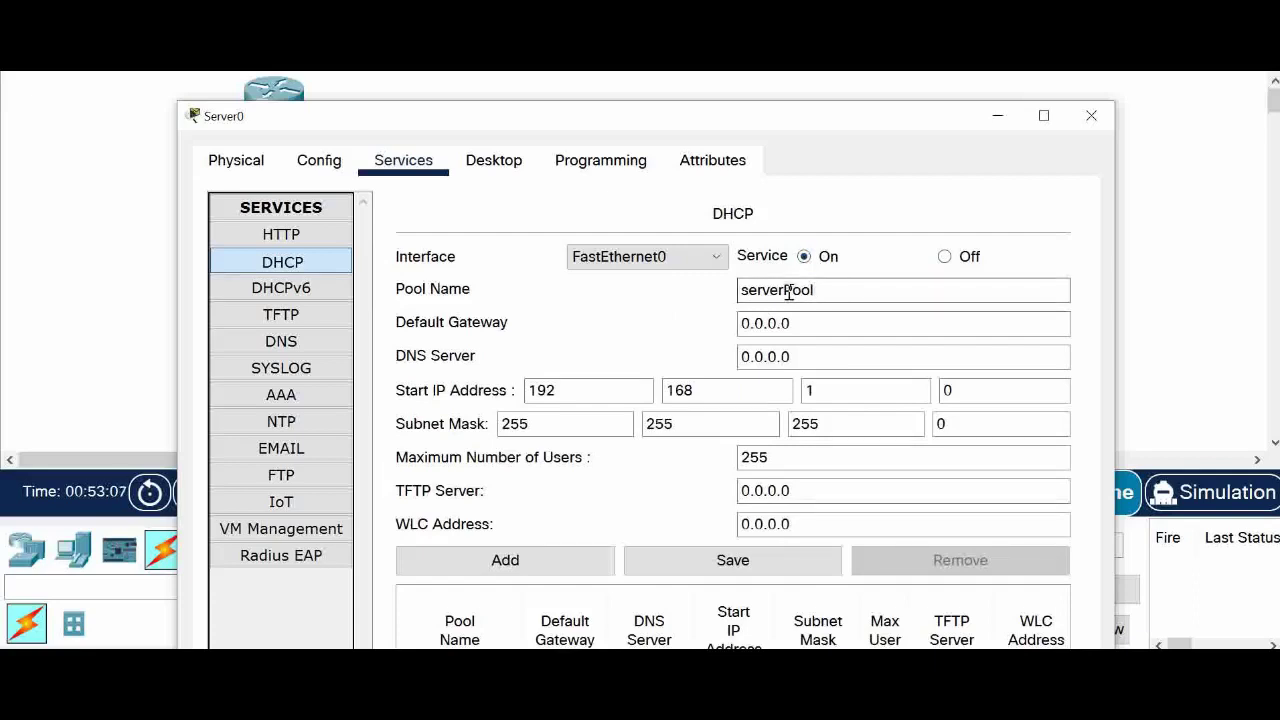
Set the serverPool gateway to 192.168.1.1 and DNS server to 8.8.8.8
{"action": "left_click", "coordinate": [812, 322]}
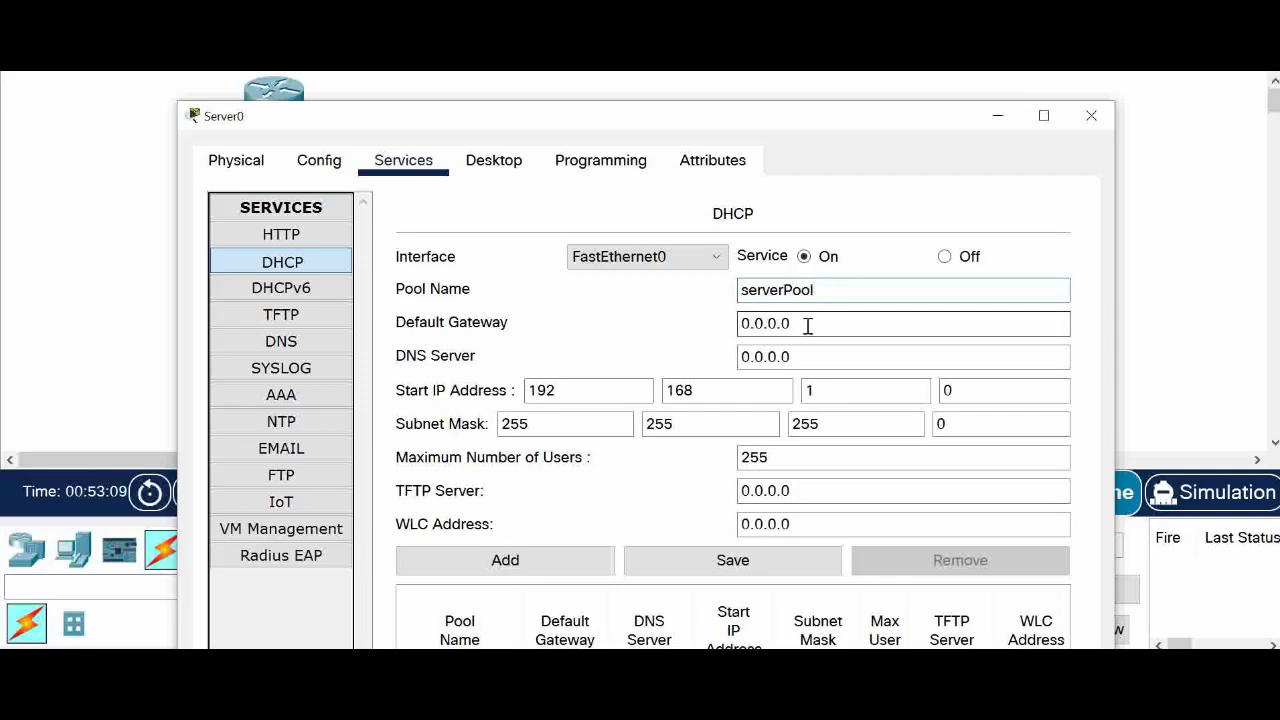
{"action": "left_click_drag", "start_coordinate": [808, 326], "coordinate": [723, 326]}
{"action": "type", "text": "192"}
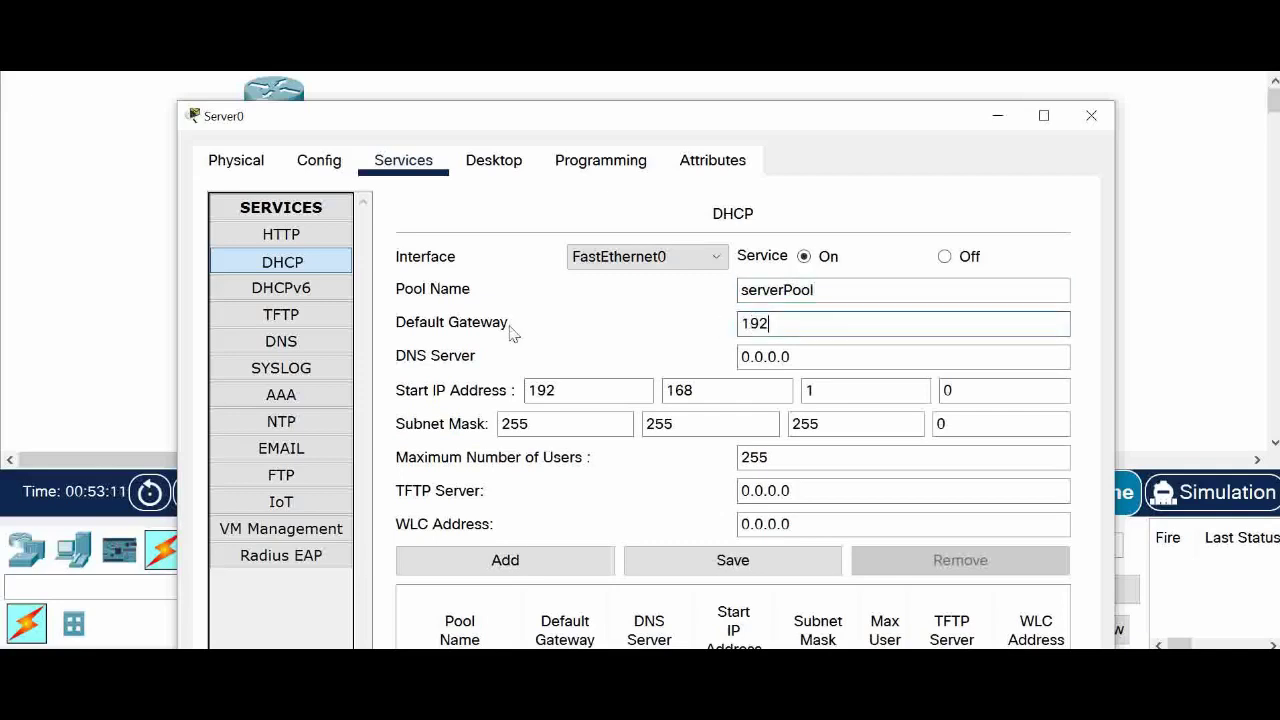
{"action": "type", "text": ".168.1.1"}
{"action": "left_click_drag", "start_coordinate": [700, 130], "coordinate": [703, 99]}
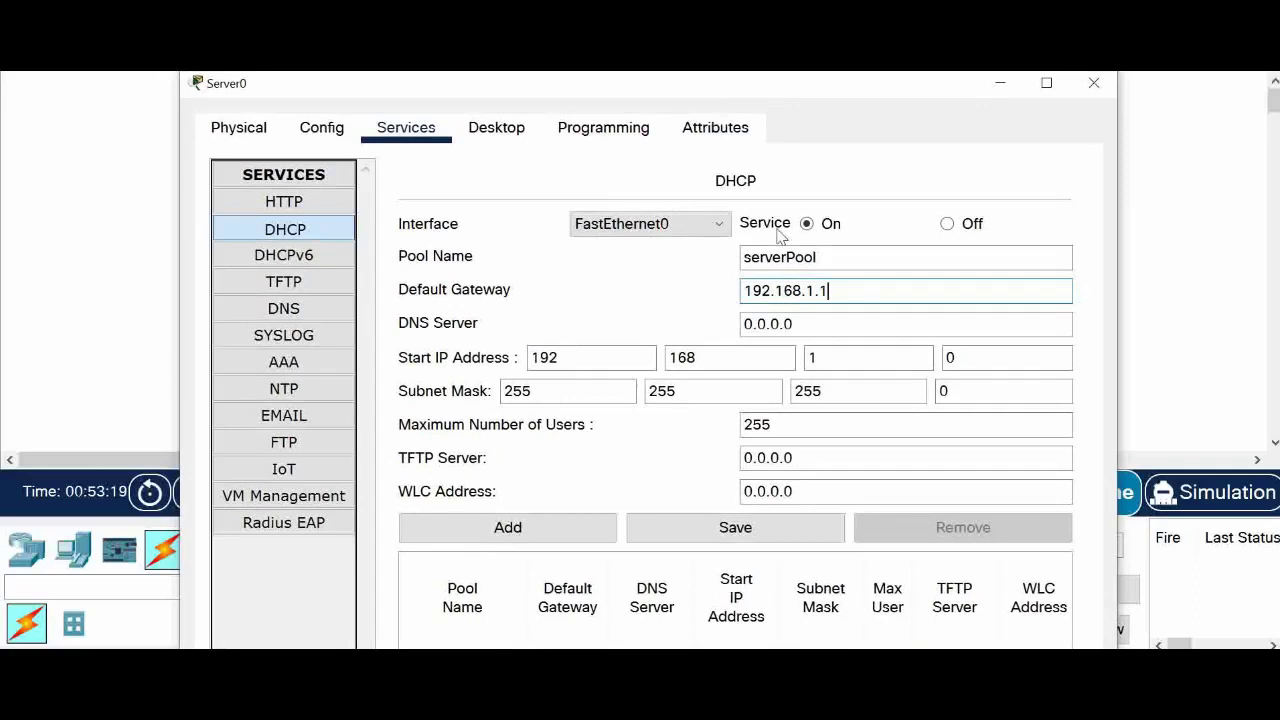
{"action": "left_click_drag", "start_coordinate": [837, 289], "coordinate": [688, 301]}
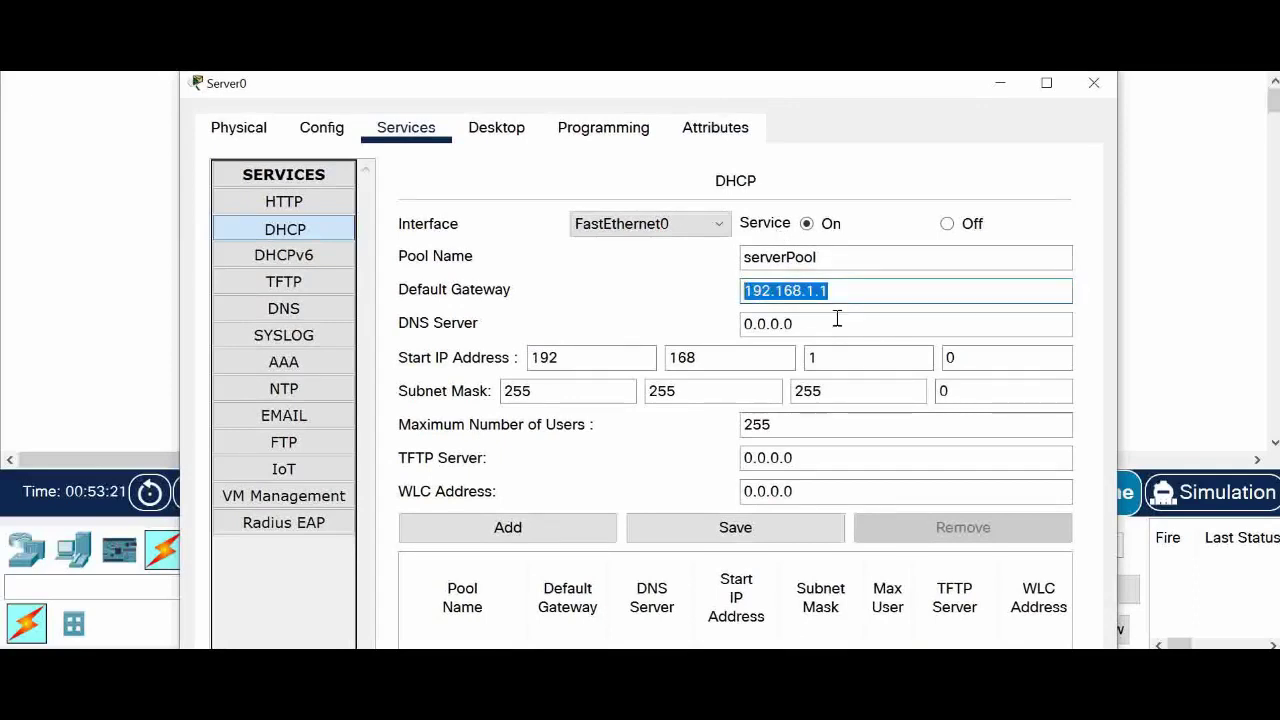
{"action": "left_click_drag", "start_coordinate": [829, 320], "coordinate": [508, 326]}
{"action": "type", "text": "8.8.8.8"}
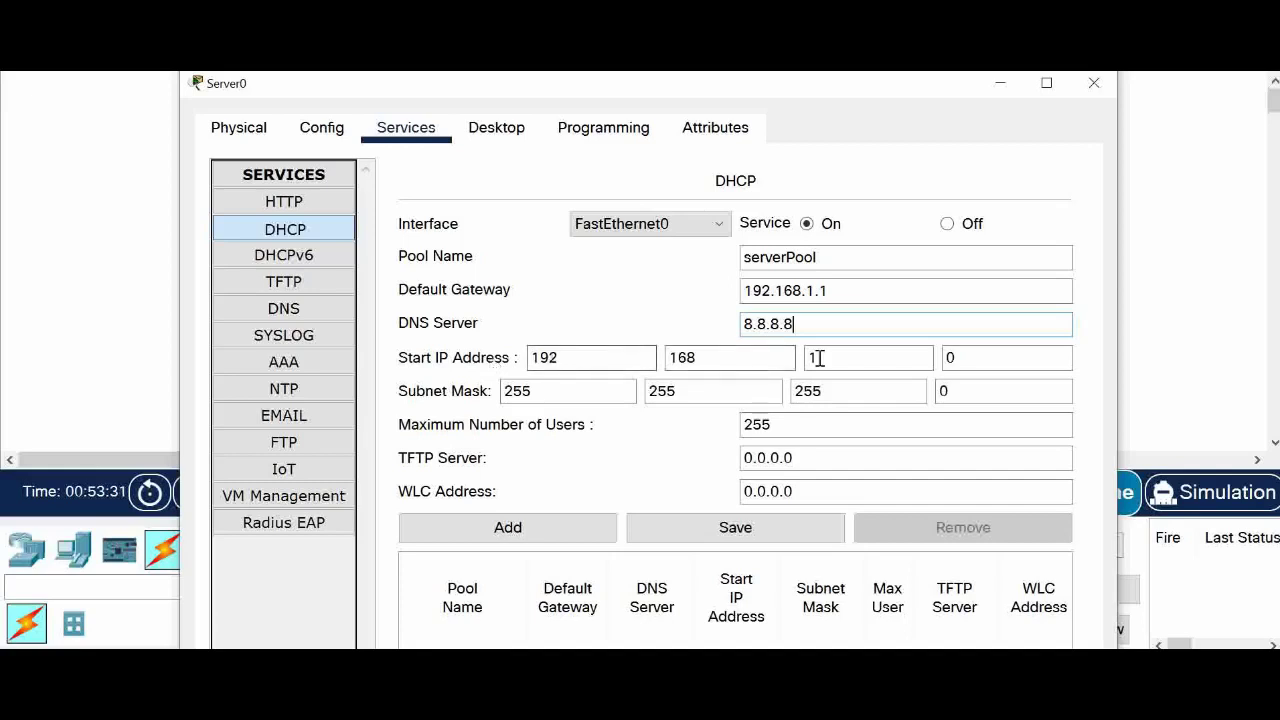
Set the pool start address to 192.168.1.10 and maximum users to 100
{"action": "left_click", "coordinate": [968, 353]}
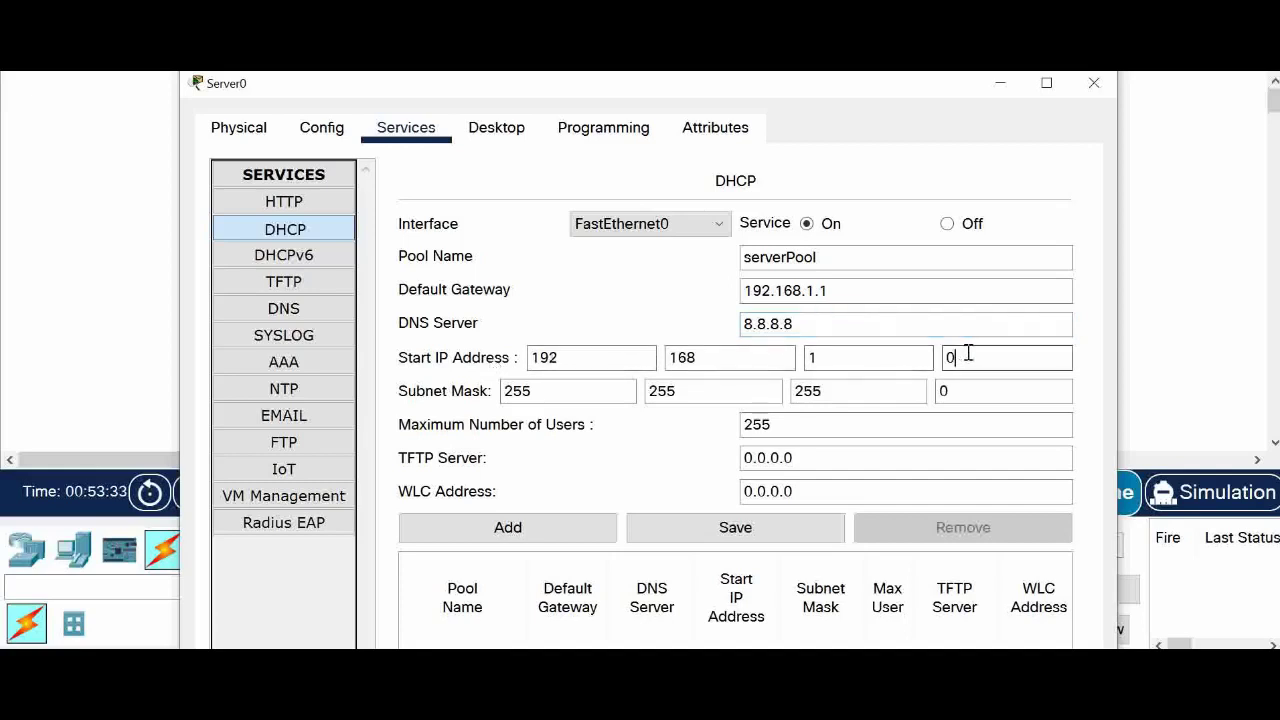
{"action": "key", "text": "BackSpace"}
{"action": "type", "text": "1"}
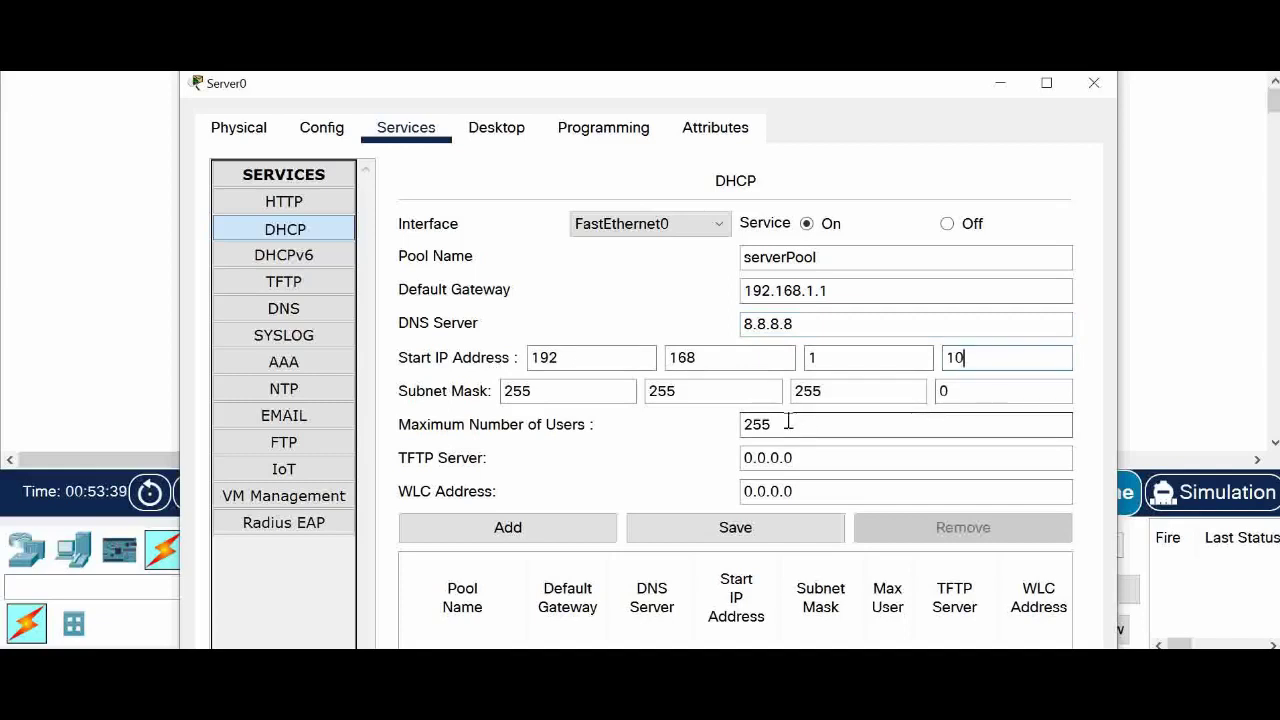
{"action": "left_click_drag", "start_coordinate": [786, 423], "coordinate": [666, 429]}
{"action": "type", "text": "100"}
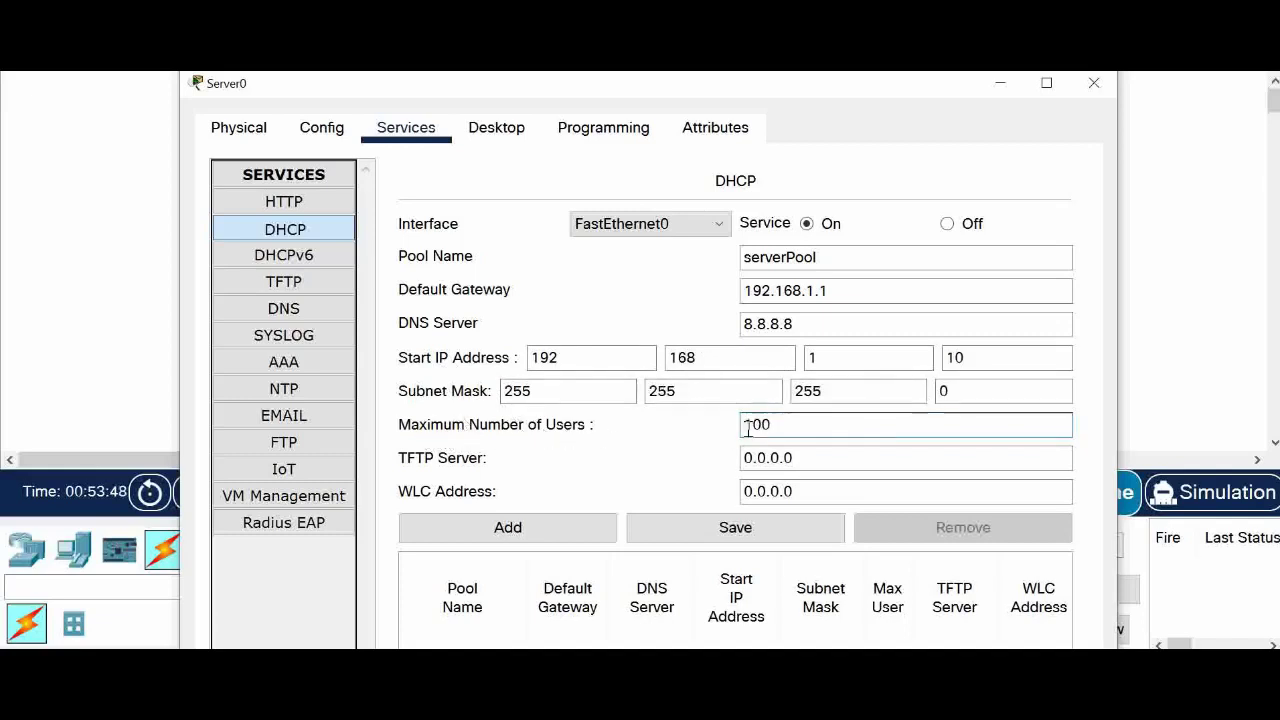
{"action": "left_click_drag", "start_coordinate": [794, 420], "coordinate": [697, 417]}
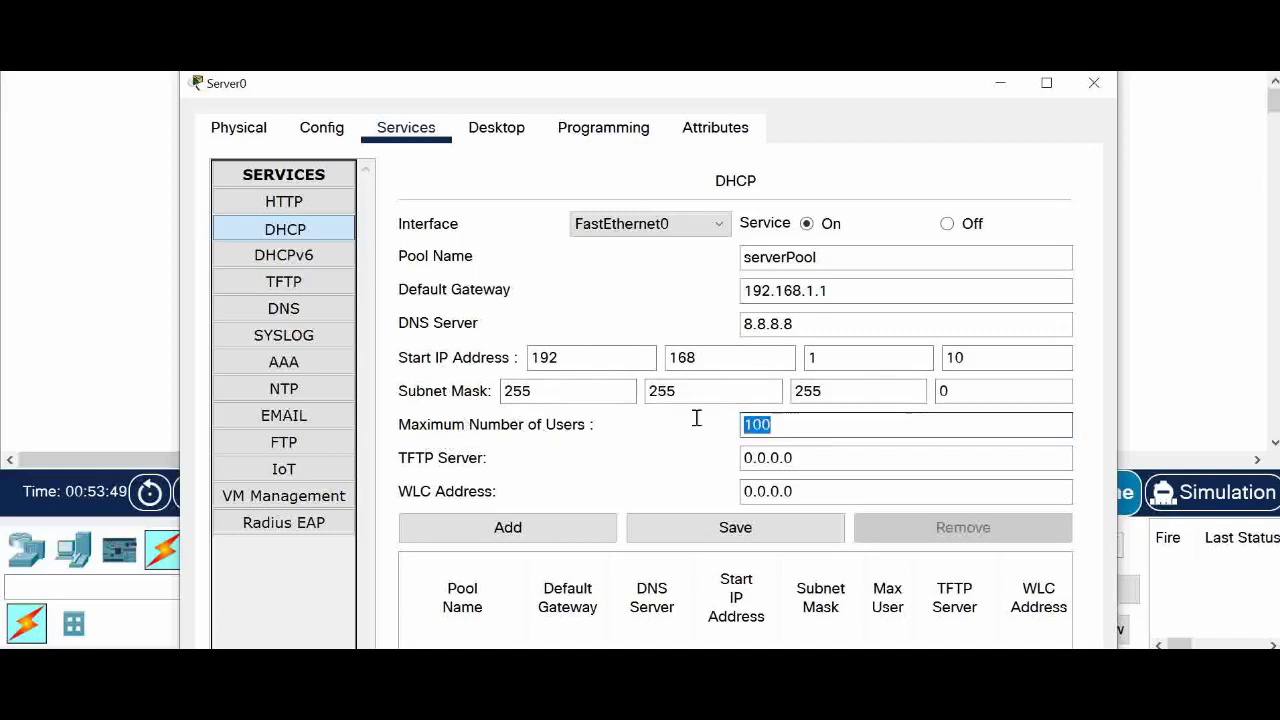
{"action": "left_click", "coordinate": [812, 428]}
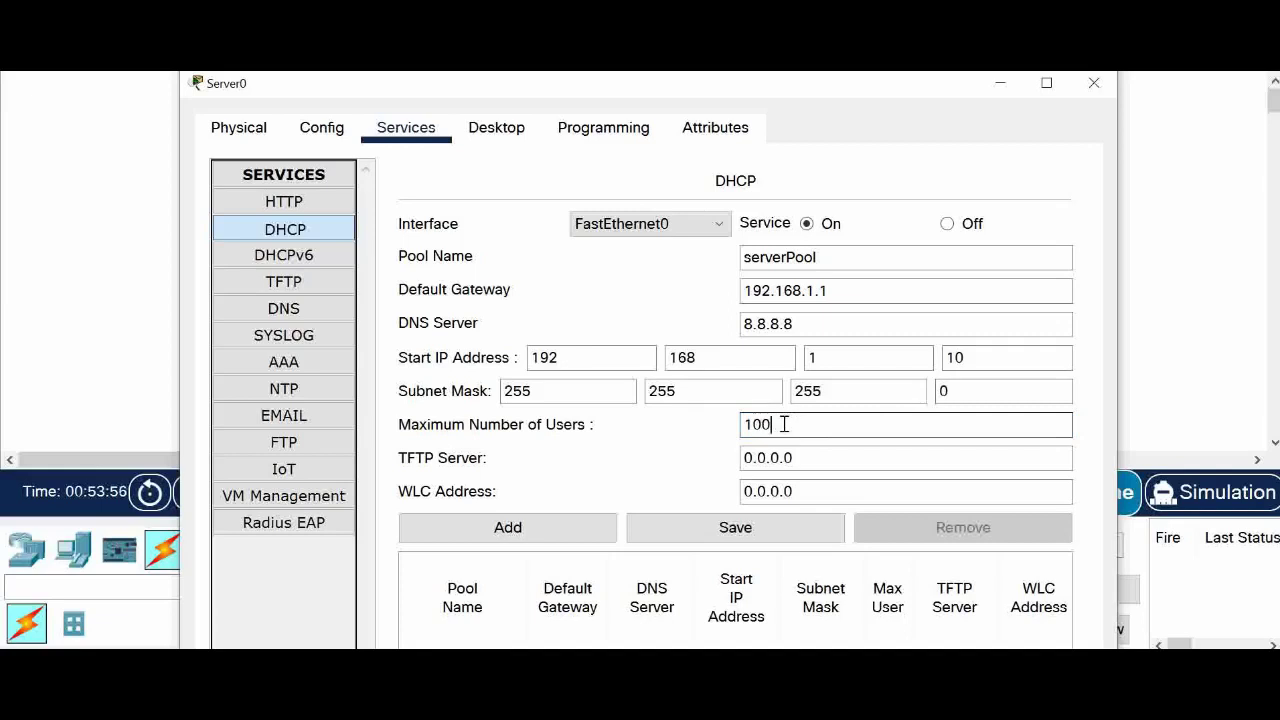
{"action": "left_click_drag", "start_coordinate": [784, 424], "coordinate": [712, 424]}
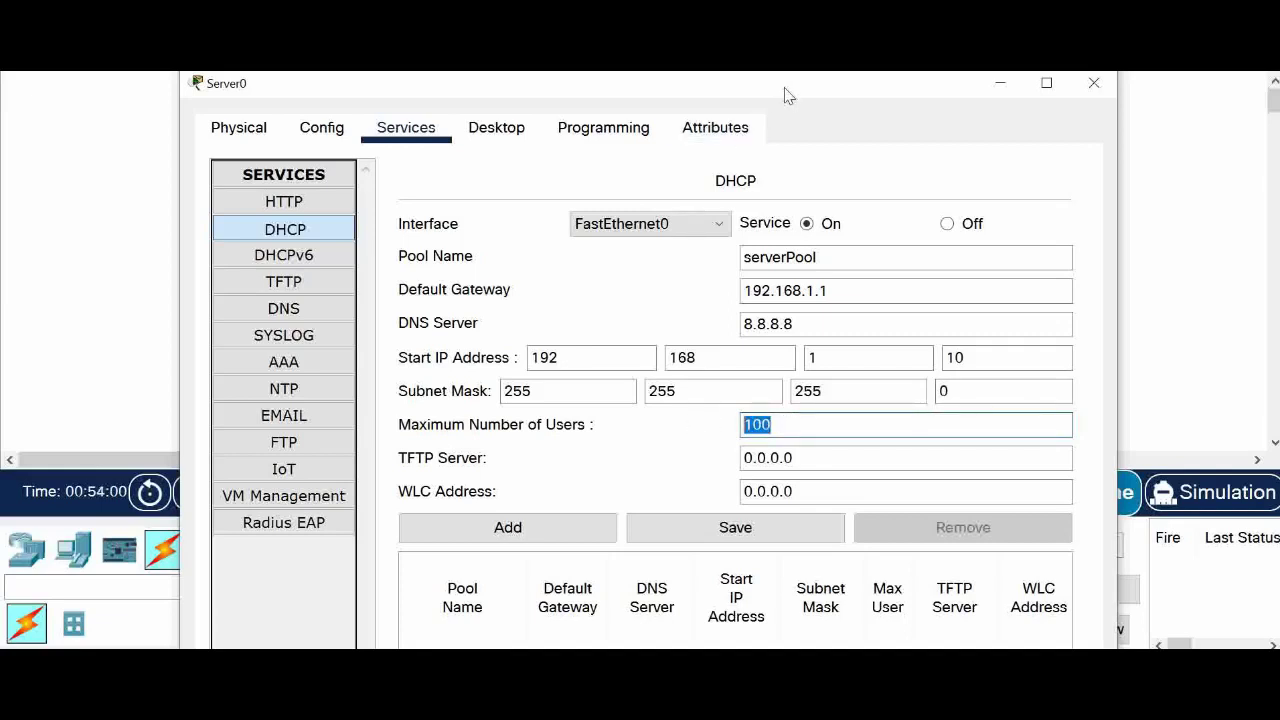
Save serverPool with gateway 192.168.1.1 and DNS 8.8.8.8 to the pool table
{"action": "left_click", "coordinate": [760, 540]}
{"action": "left_click_drag", "start_coordinate": [820, 88], "coordinate": [809, 10]}
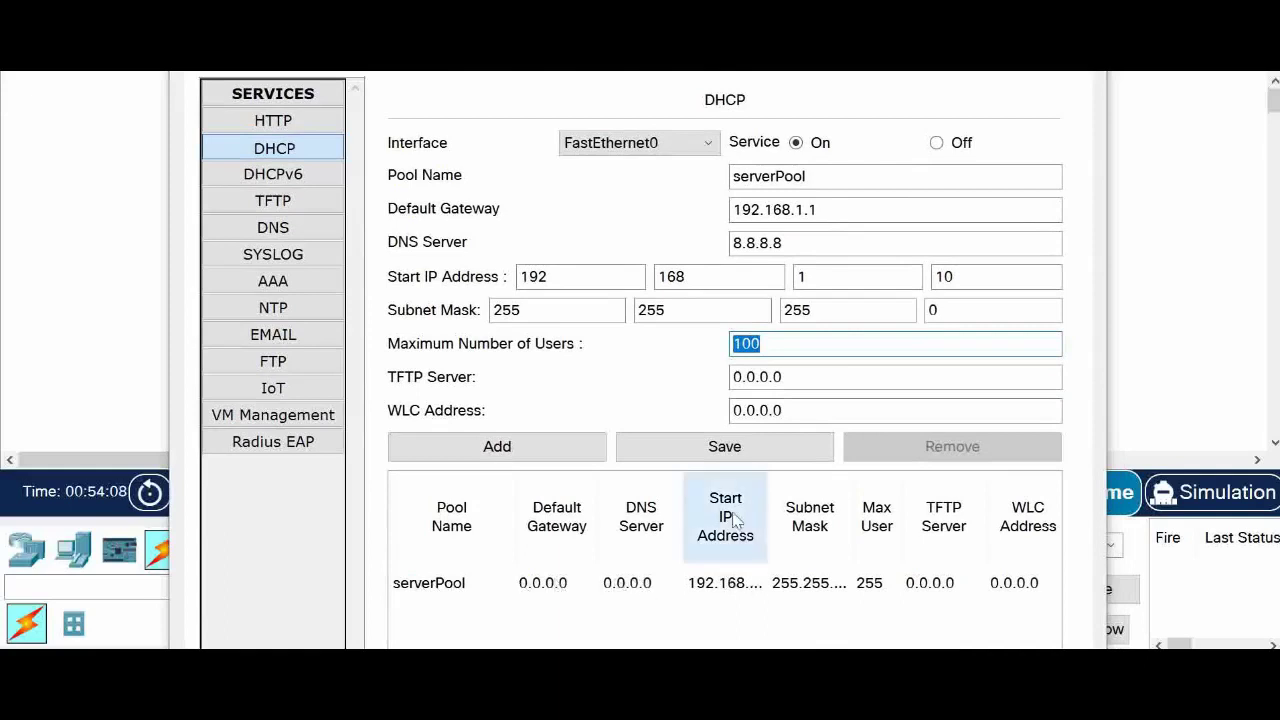
{"action": "left_click", "coordinate": [750, 458]}
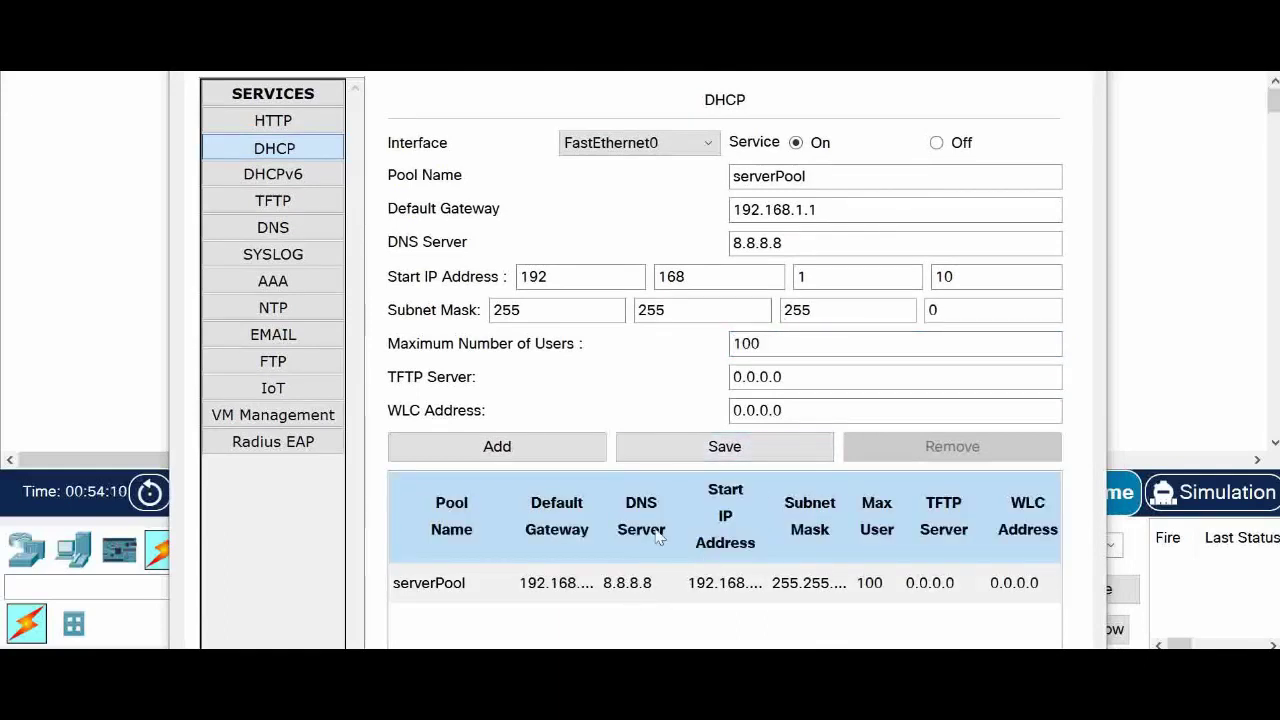
{"action": "left_click_drag", "start_coordinate": [846, 209], "coordinate": [717, 209]}
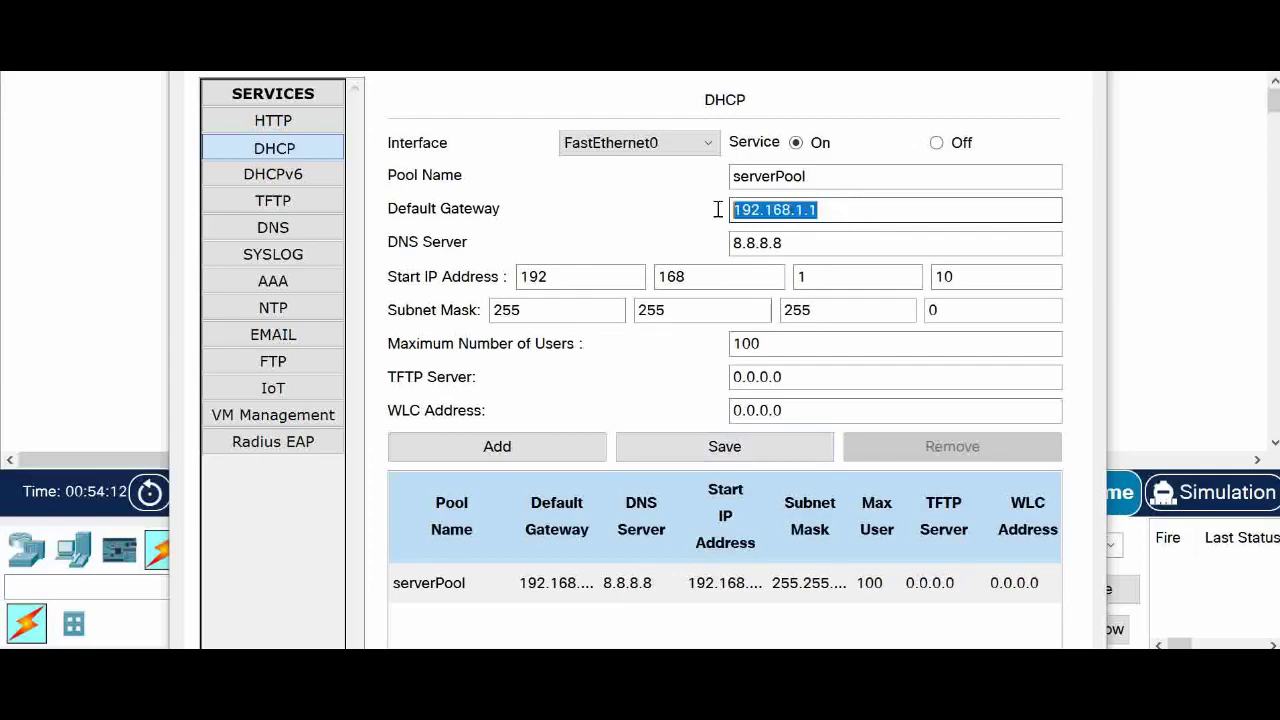
{"action": "left_click_drag", "start_coordinate": [835, 243], "coordinate": [667, 252]}
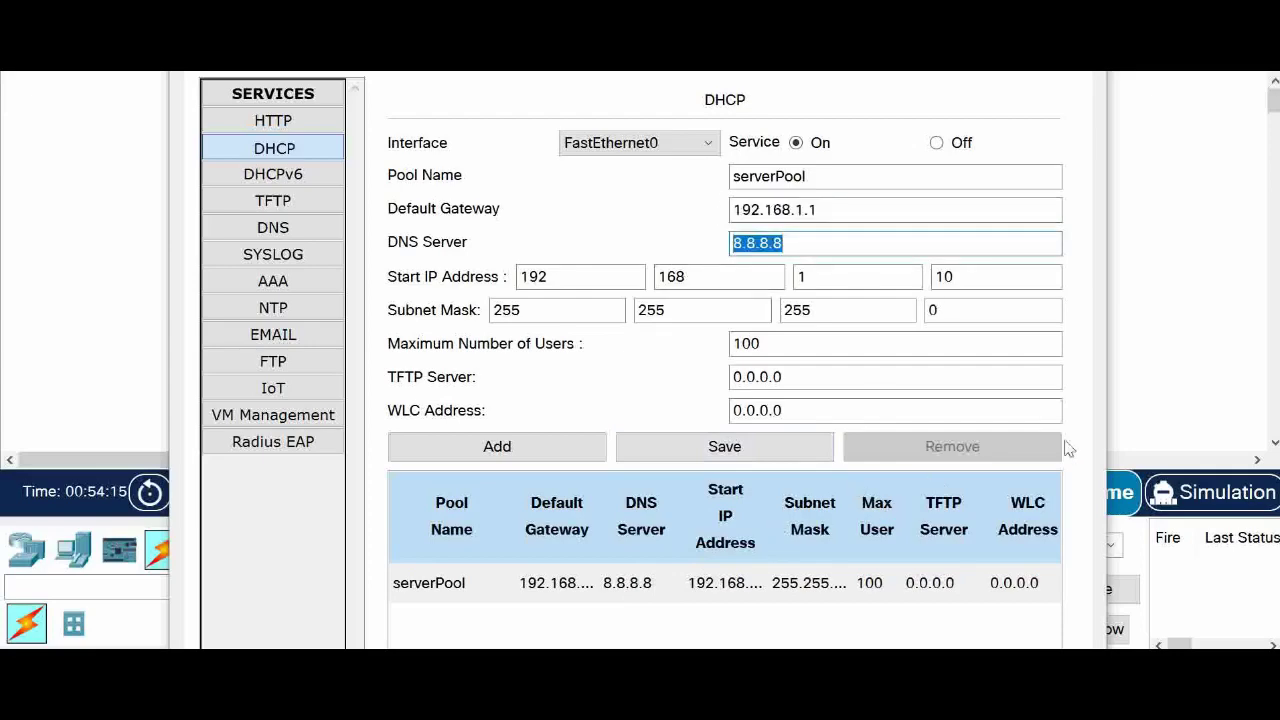
Widen the Server0 window to check the pool table, then close it
{"action": "left_click_drag", "start_coordinate": [1108, 408], "coordinate": [1242, 408]}
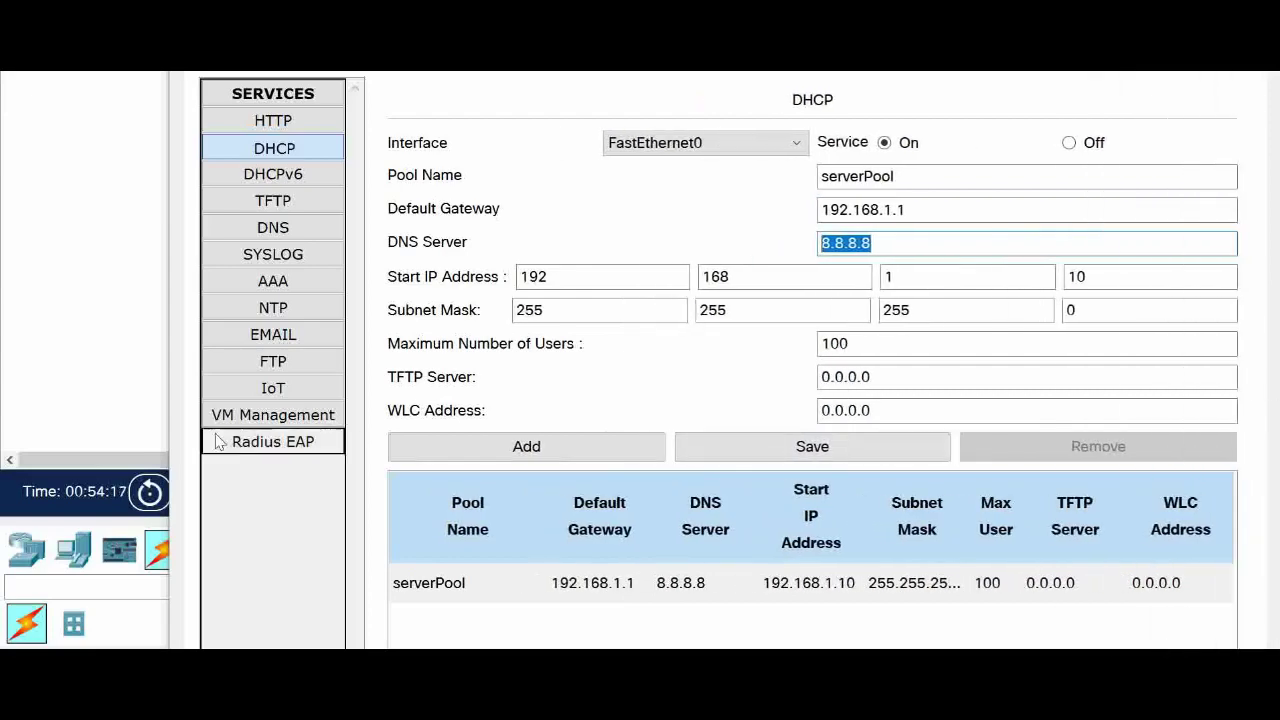
{"action": "left_click_drag", "start_coordinate": [166, 353], "coordinate": [17, 351]}
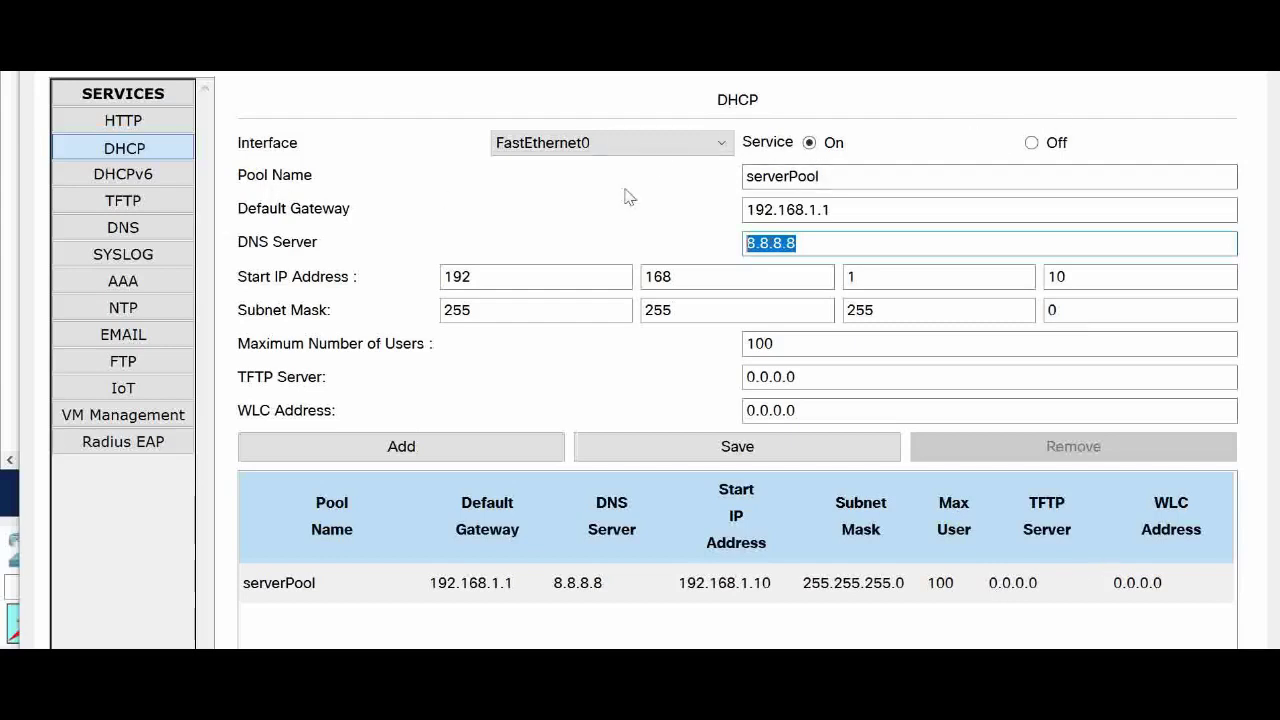
{"action": "left_click", "coordinate": [843, 209]}
{"action": "left_click", "coordinate": [820, 236]}
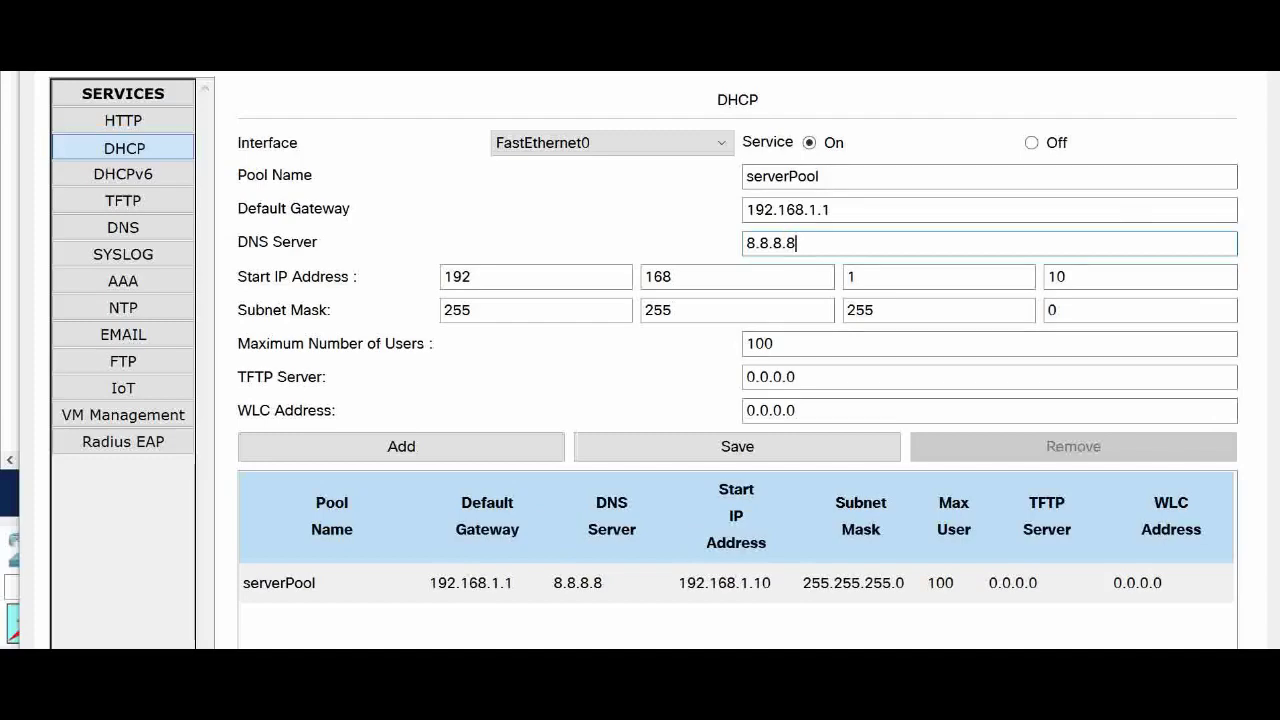
{"action": "key", "text": "alt+F4"}
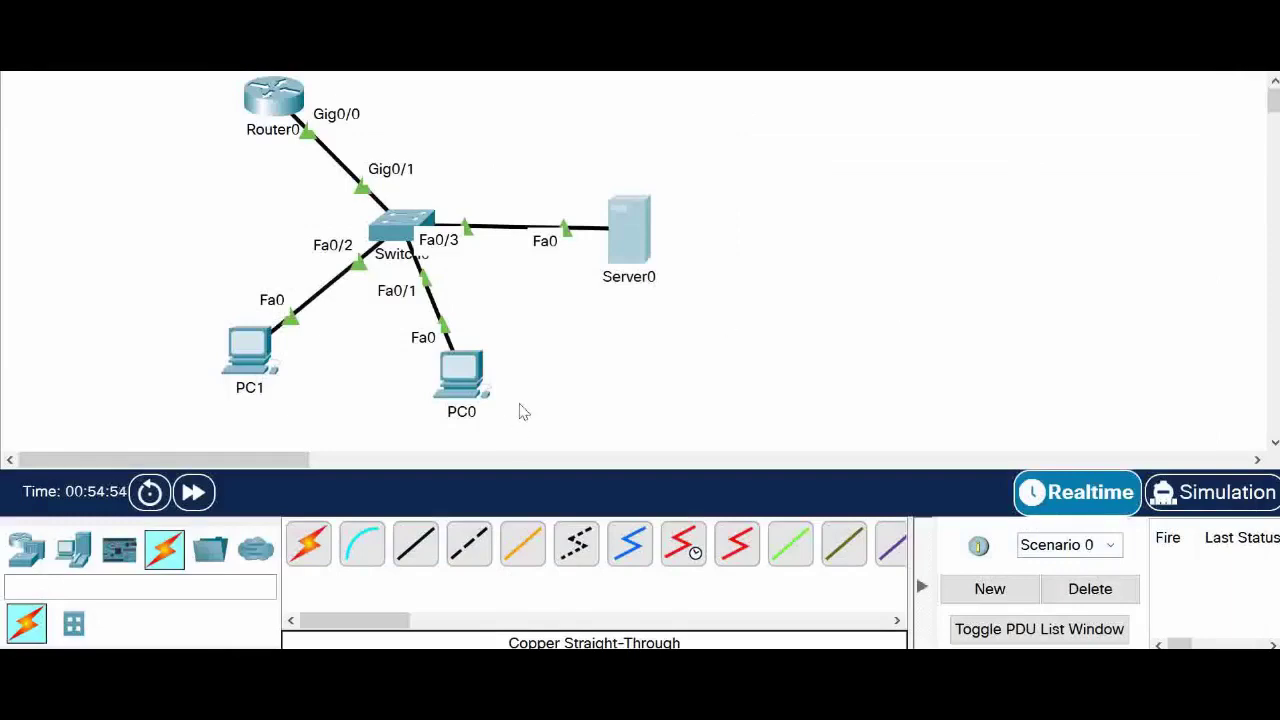
Run ipconfig in PC0's Command Prompt, showing IPv4 0.0.0.0, then close it
{"action": "left_click", "coordinate": [467, 373]}
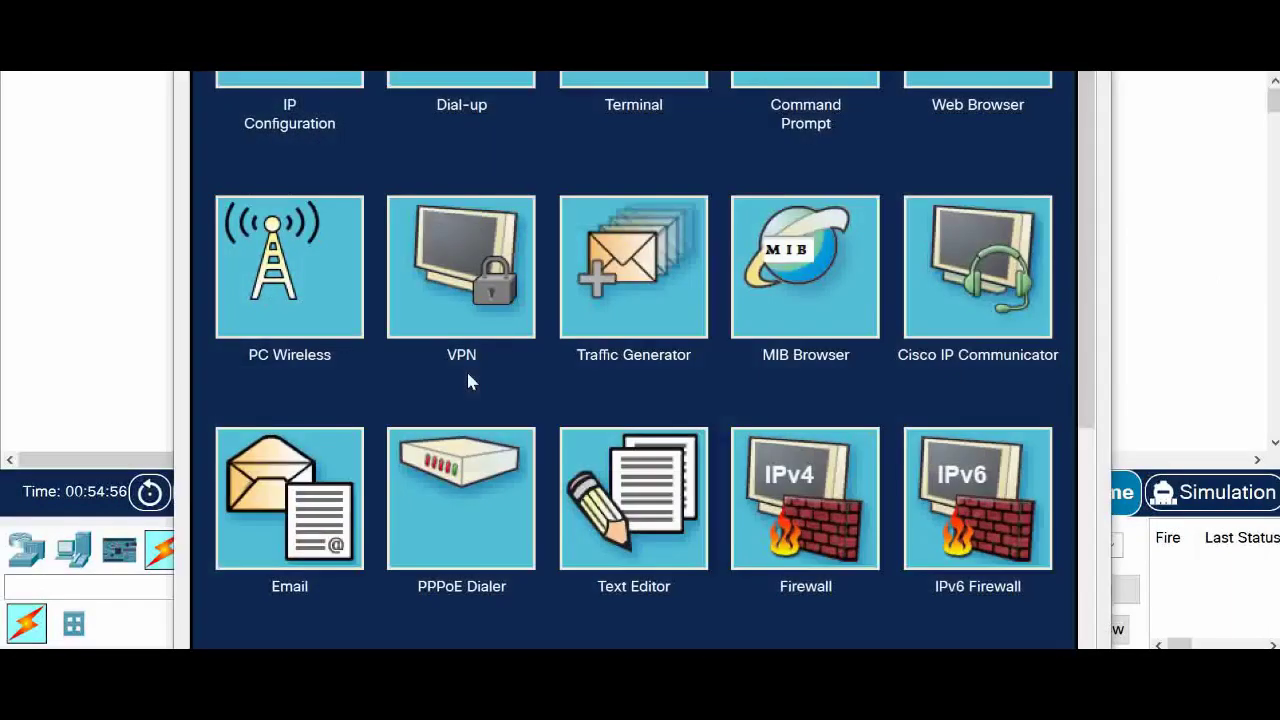
{"action": "left_click", "coordinate": [810, 76]}
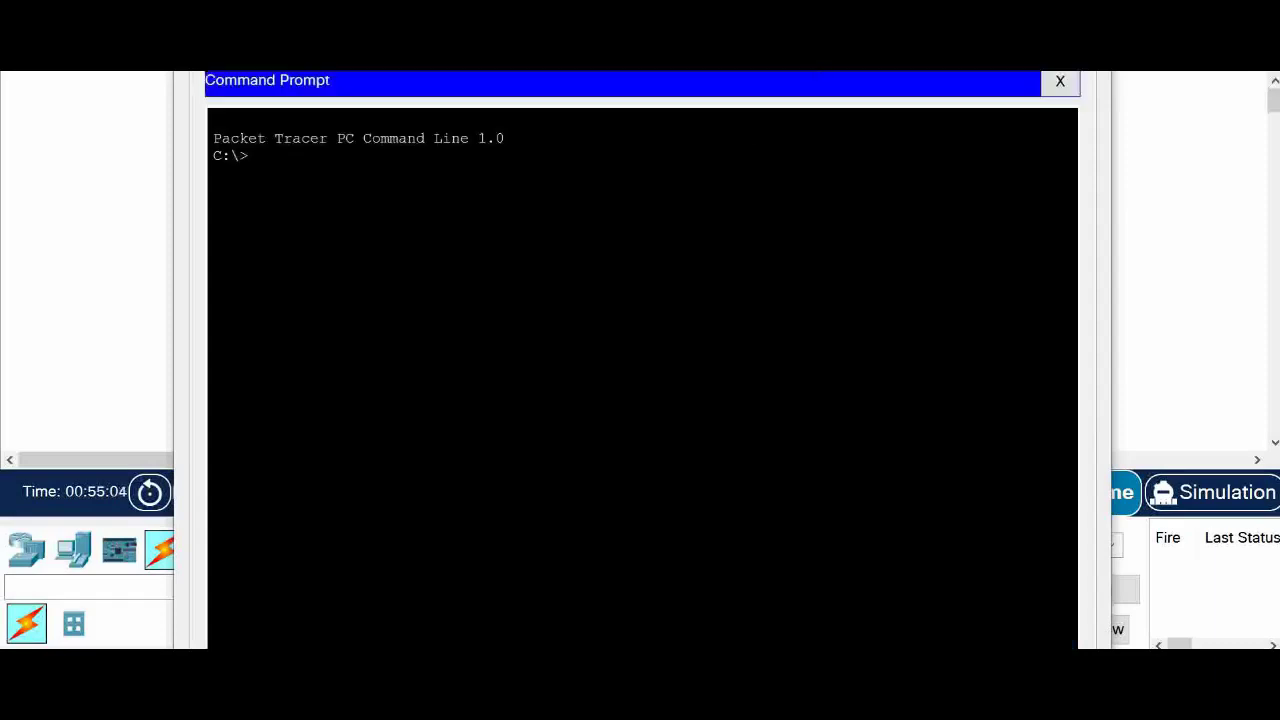
{"action": "key", "text": "Return"}
{"action": "type", "text": "ipconfig"}
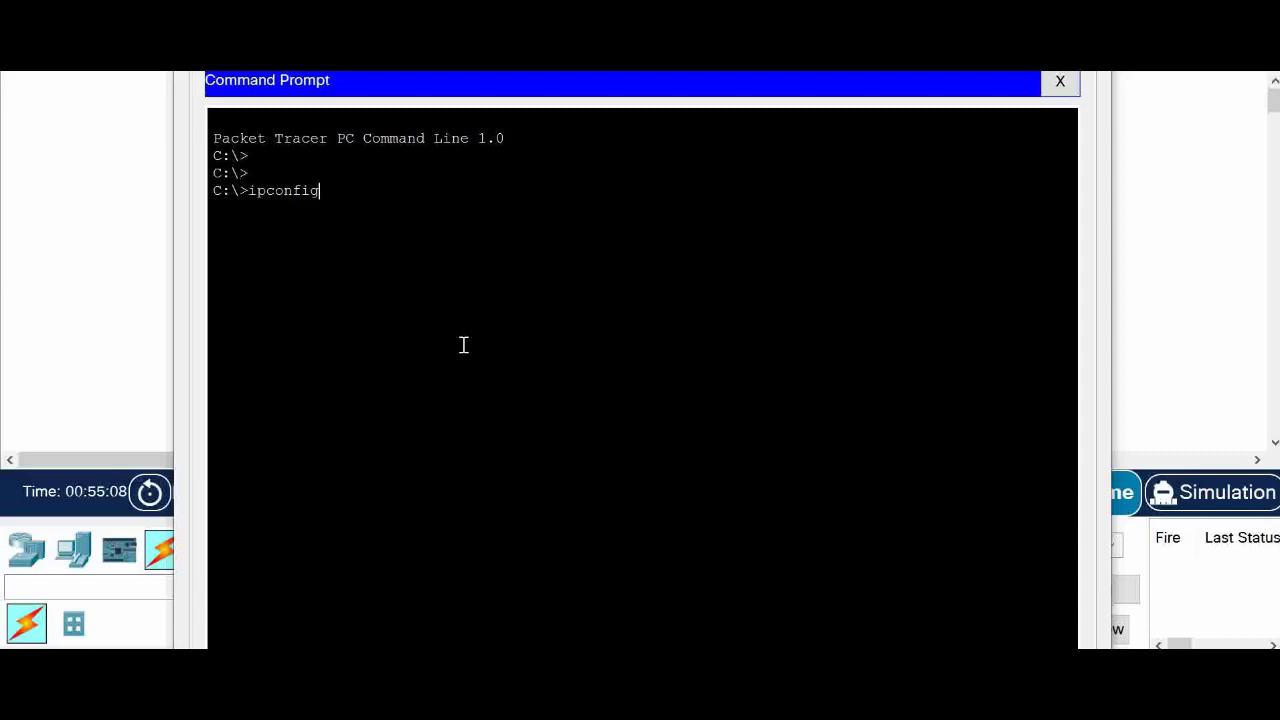
{"action": "key", "text": "Return"}
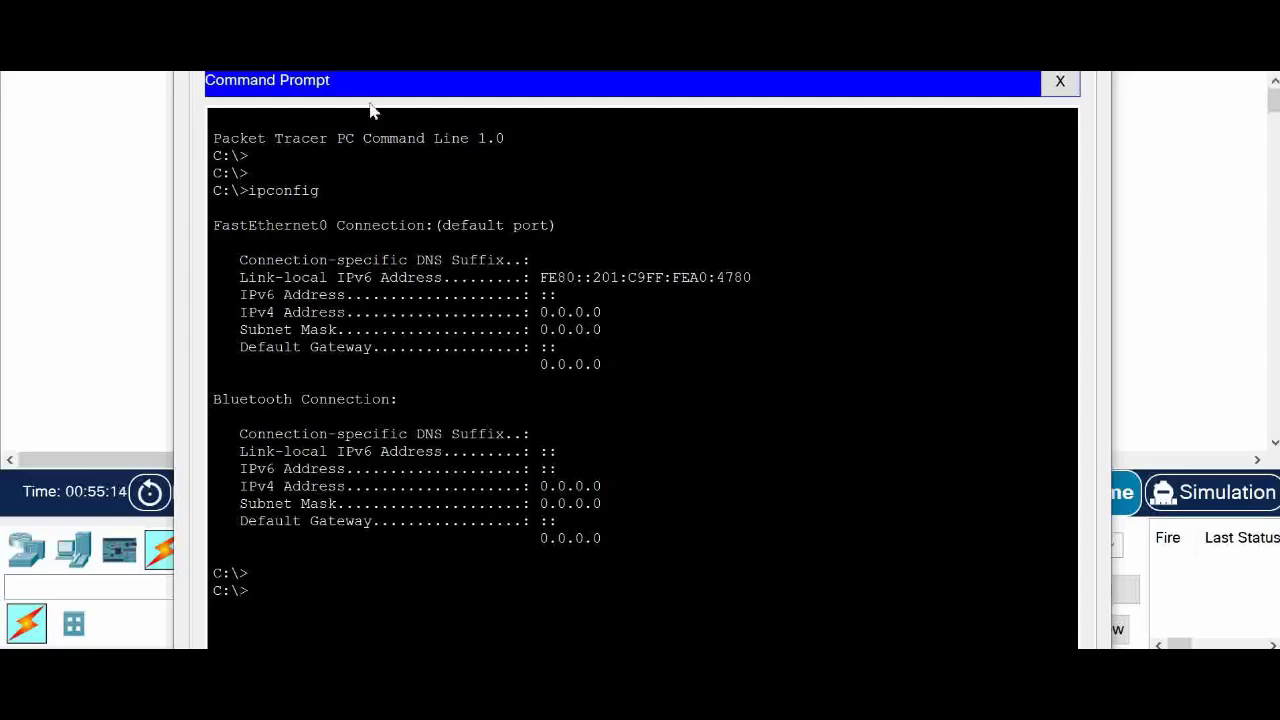
{"action": "left_click", "coordinate": [1060, 80]}
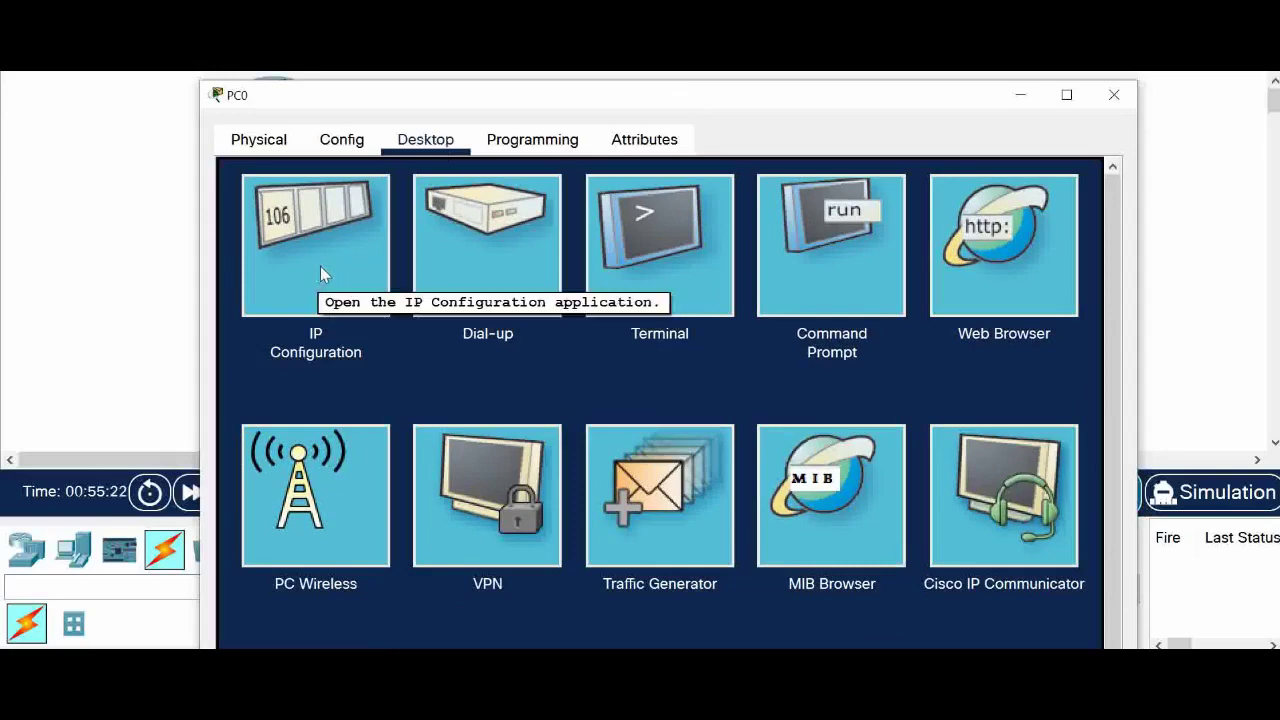
Switch PC0's IP configuration to DHCP, then reopen its Command Prompt
{"action": "left_click", "coordinate": [320, 266]}
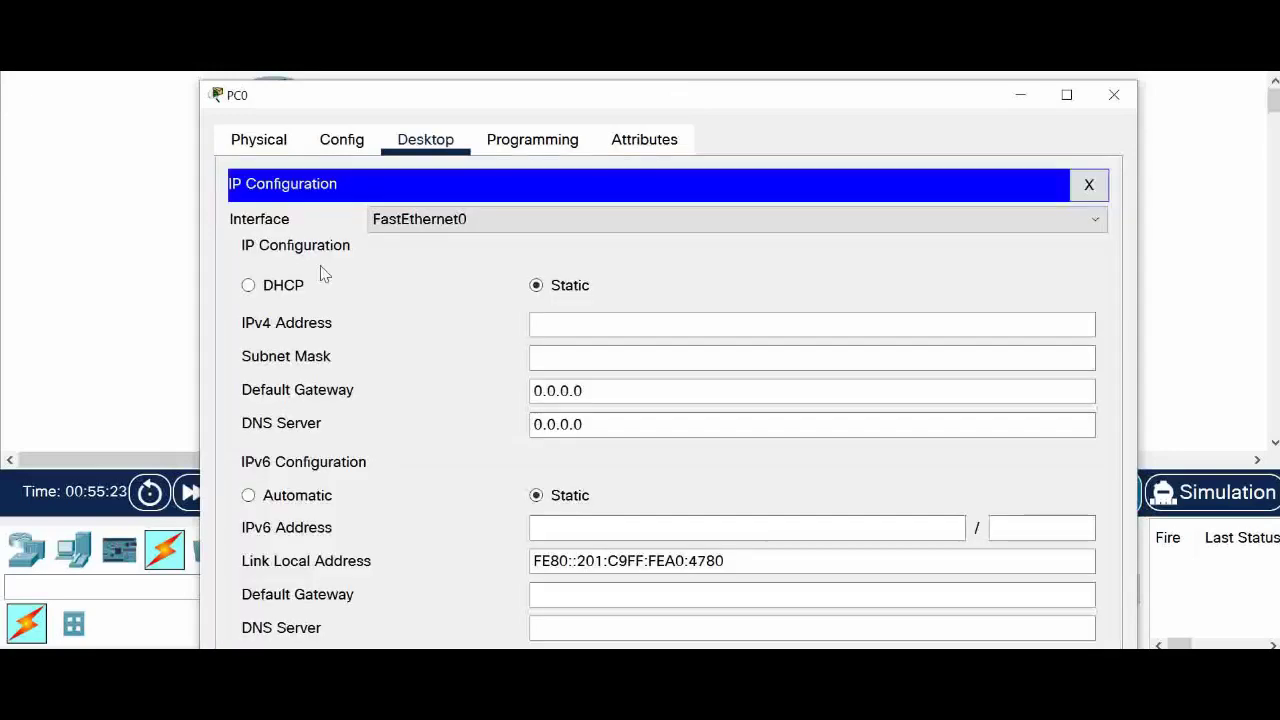
{"action": "left_click", "coordinate": [249, 287]}
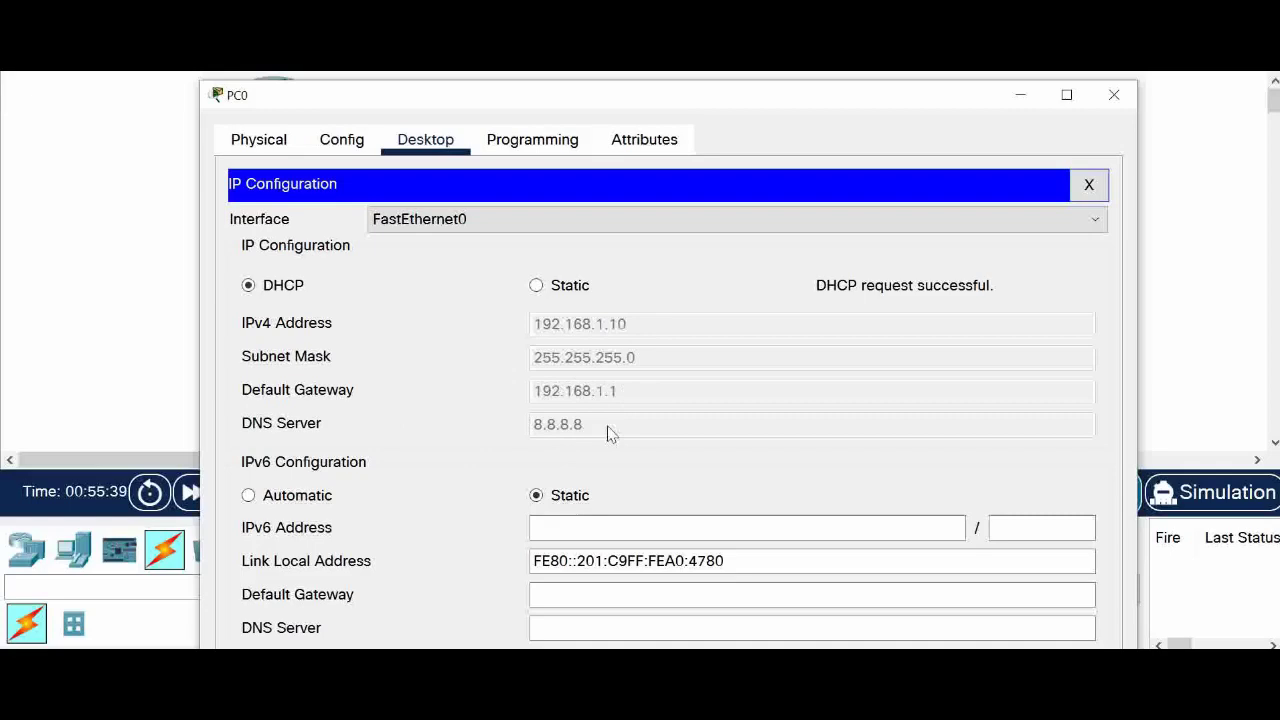
{"action": "left_click", "coordinate": [1089, 186]}
{"action": "left_click", "coordinate": [834, 272]}
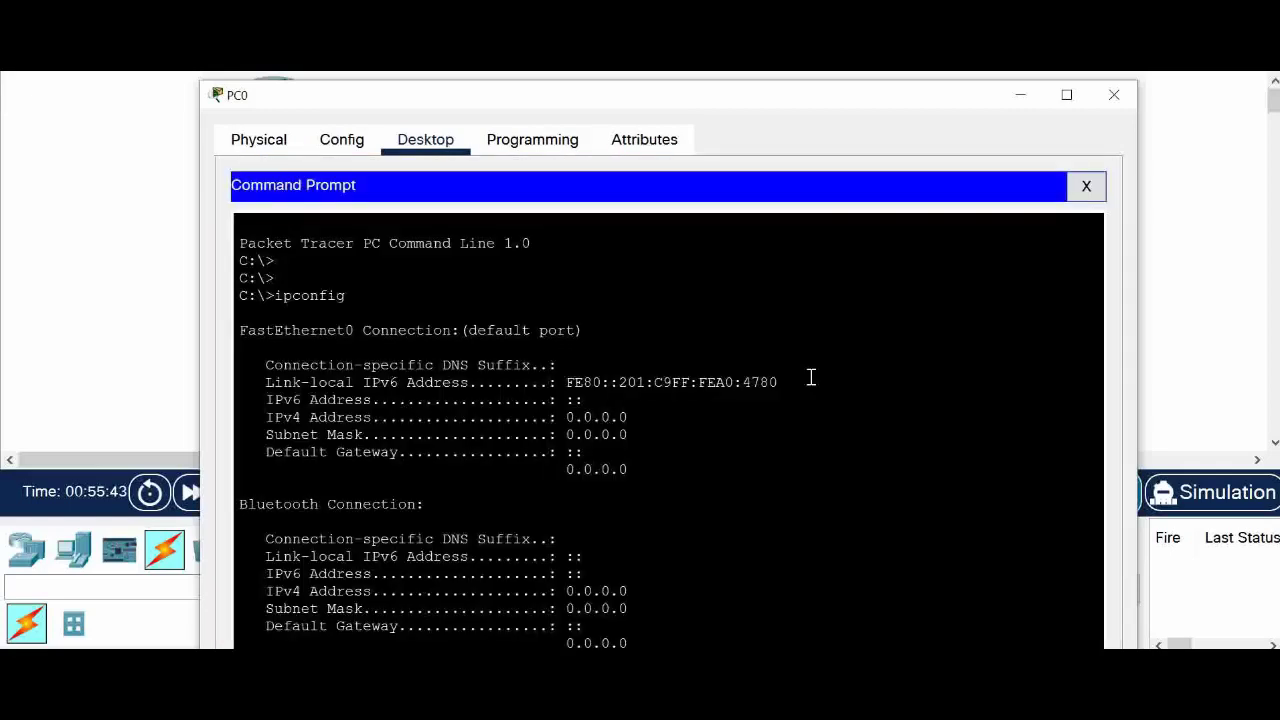
{"action": "left_click_drag", "start_coordinate": [708, 104], "coordinate": [730, 44]}
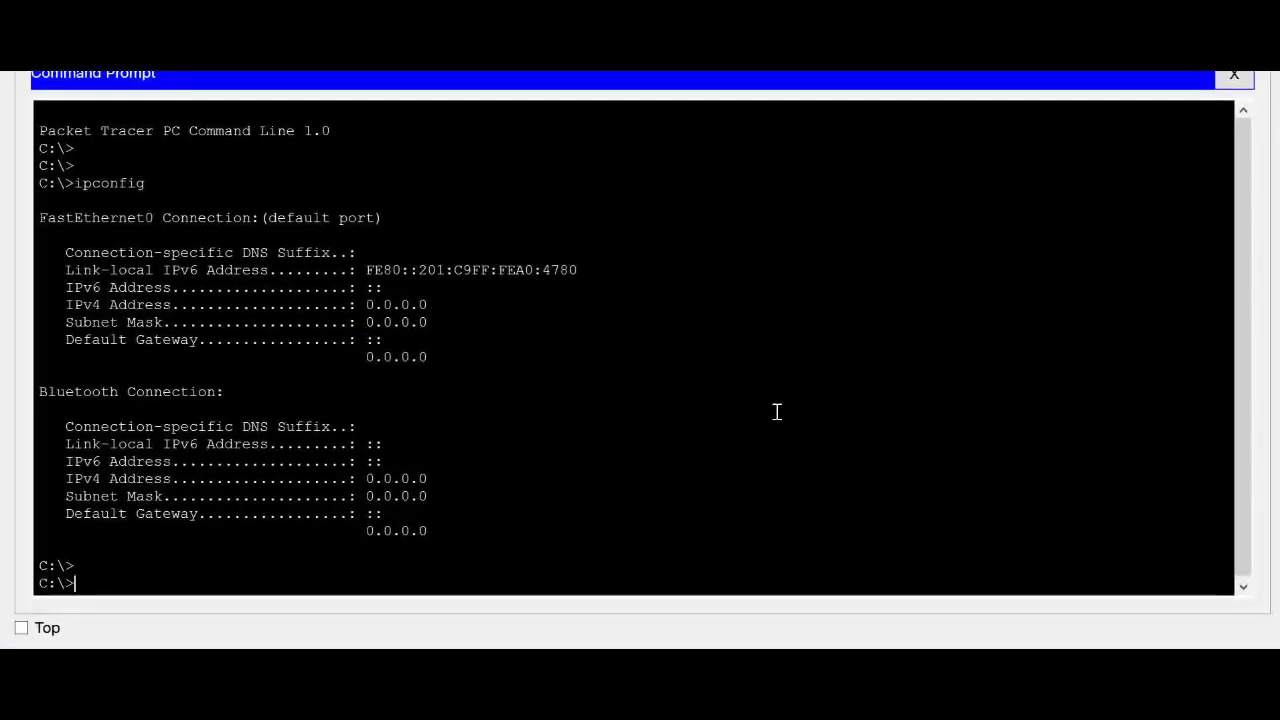
Rerun ipconfig to show address 192.168.1.10 and gateway 192.168.1.1
{"action": "key", "text": "Return"}
{"action": "key", "text": "Return"}
{"action": "key", "text": "Return"}
{"action": "key", "text": "Return"}
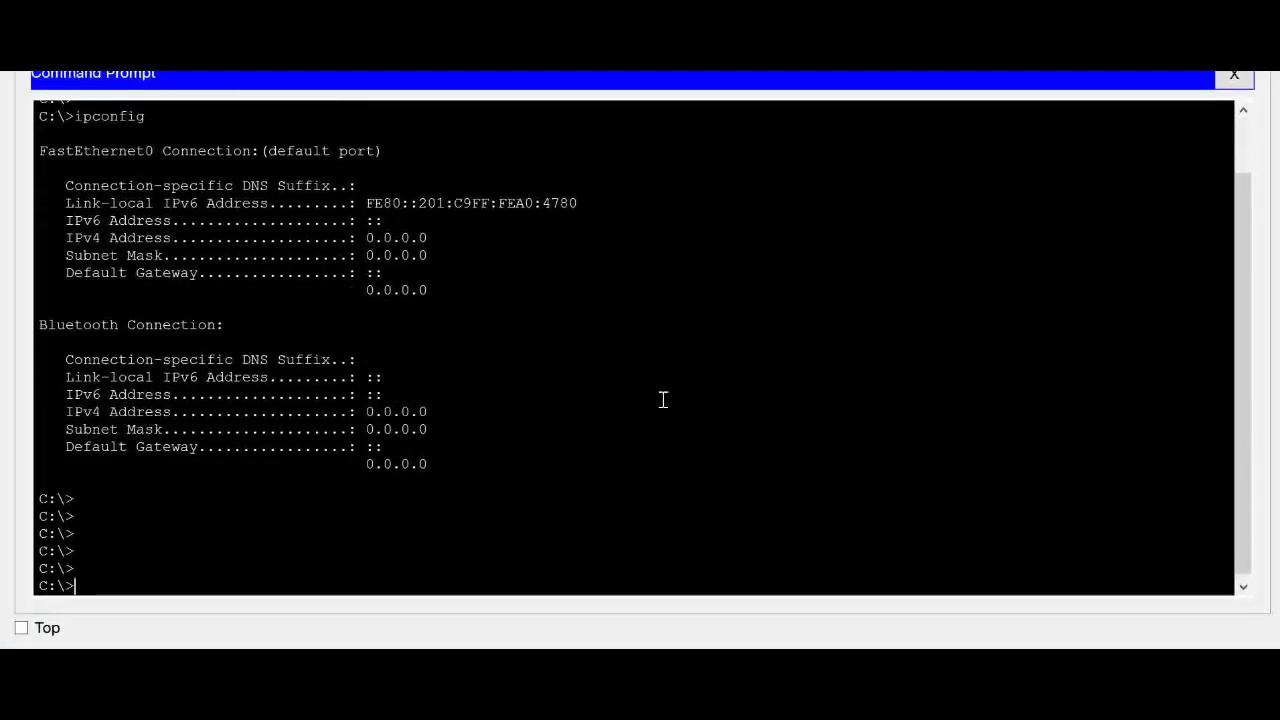
{"action": "key", "text": "Up"}
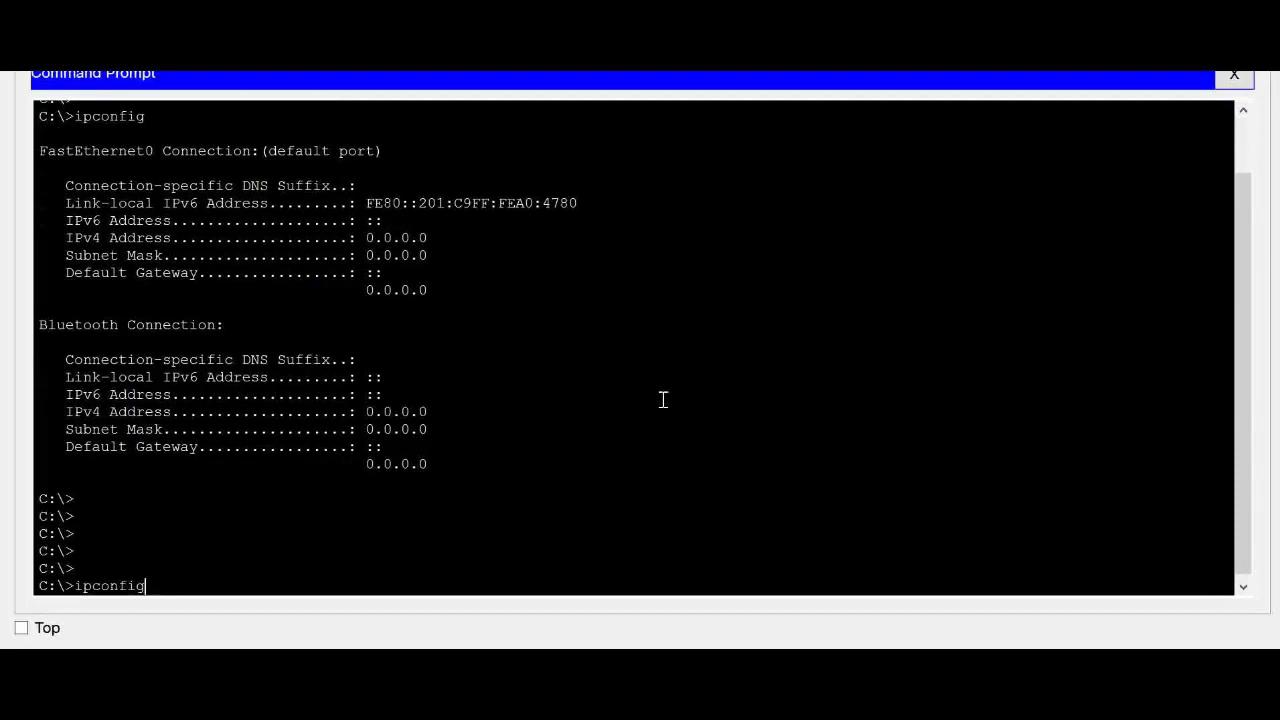
{"action": "key", "text": "Return"}
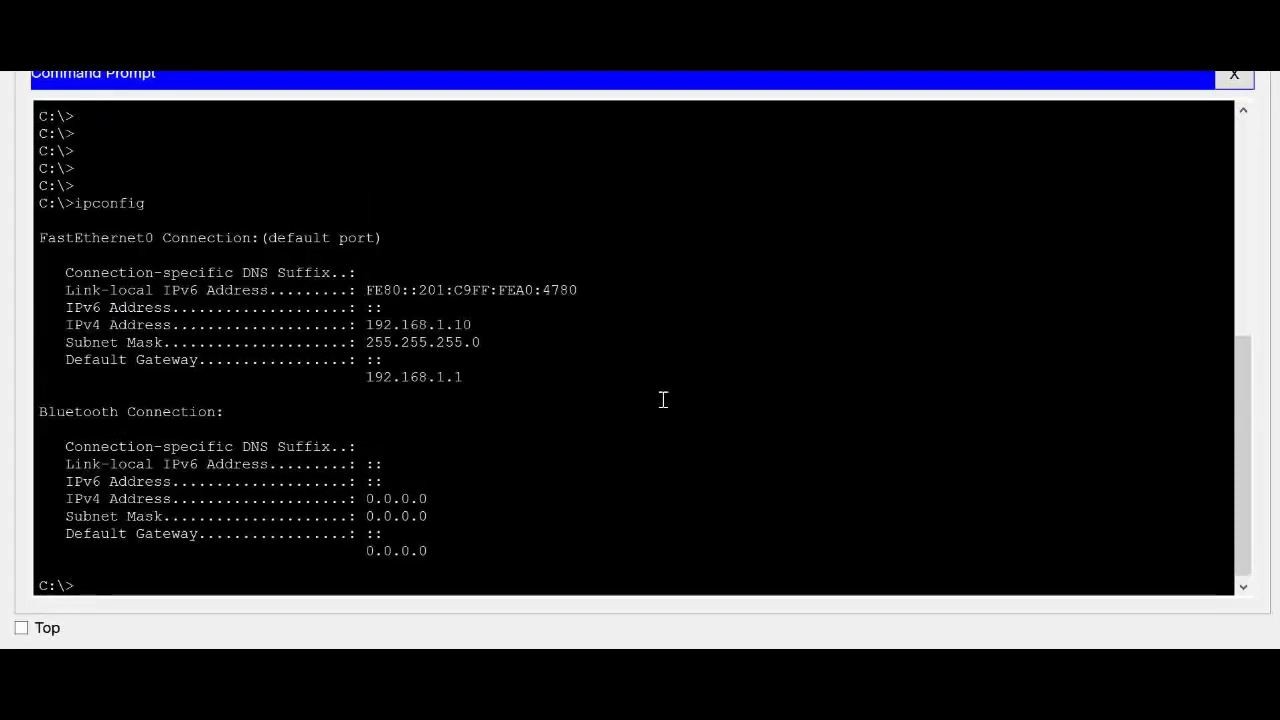
{"action": "key", "text": "Return"}
{"action": "key", "text": "Return"}
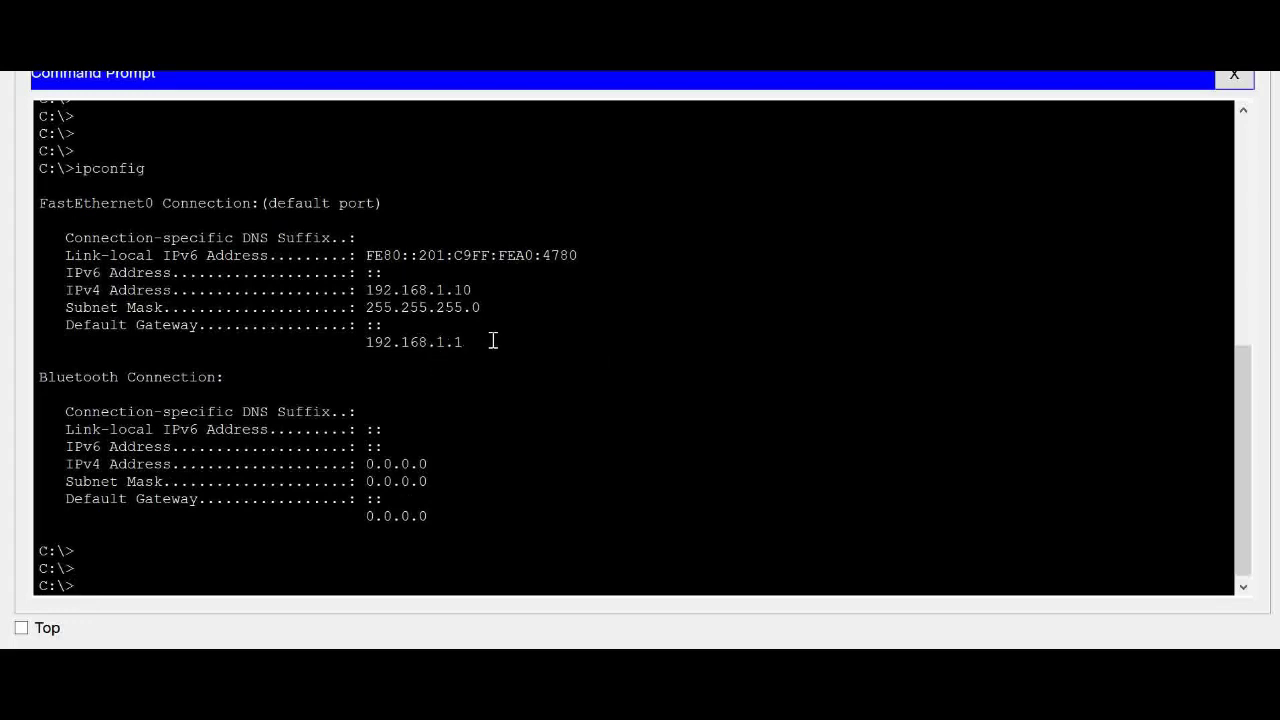
{"action": "left_click_drag", "start_coordinate": [493, 341], "coordinate": [361, 343]}
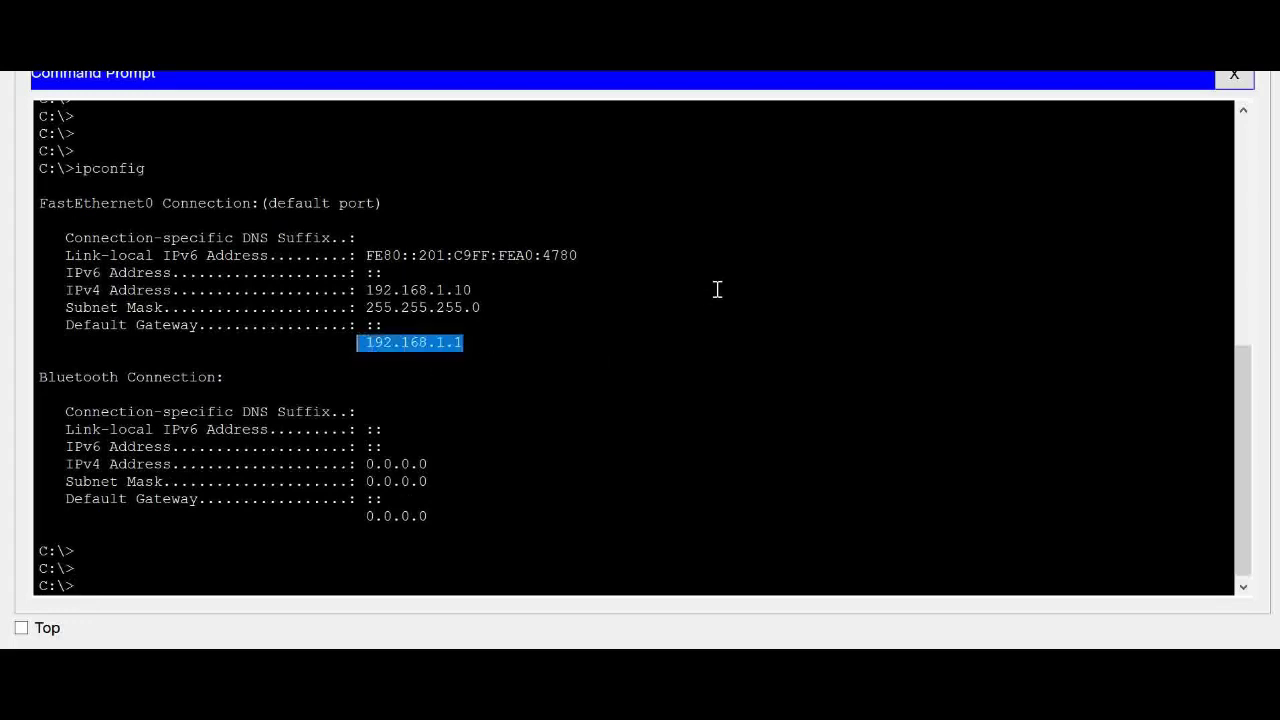
Run ipconfig /all, confirming DNS 8.8.8.8 and DHCP server 192.168.1.200
{"action": "key", "text": "Up"}
{"action": "type", "text": "/"}
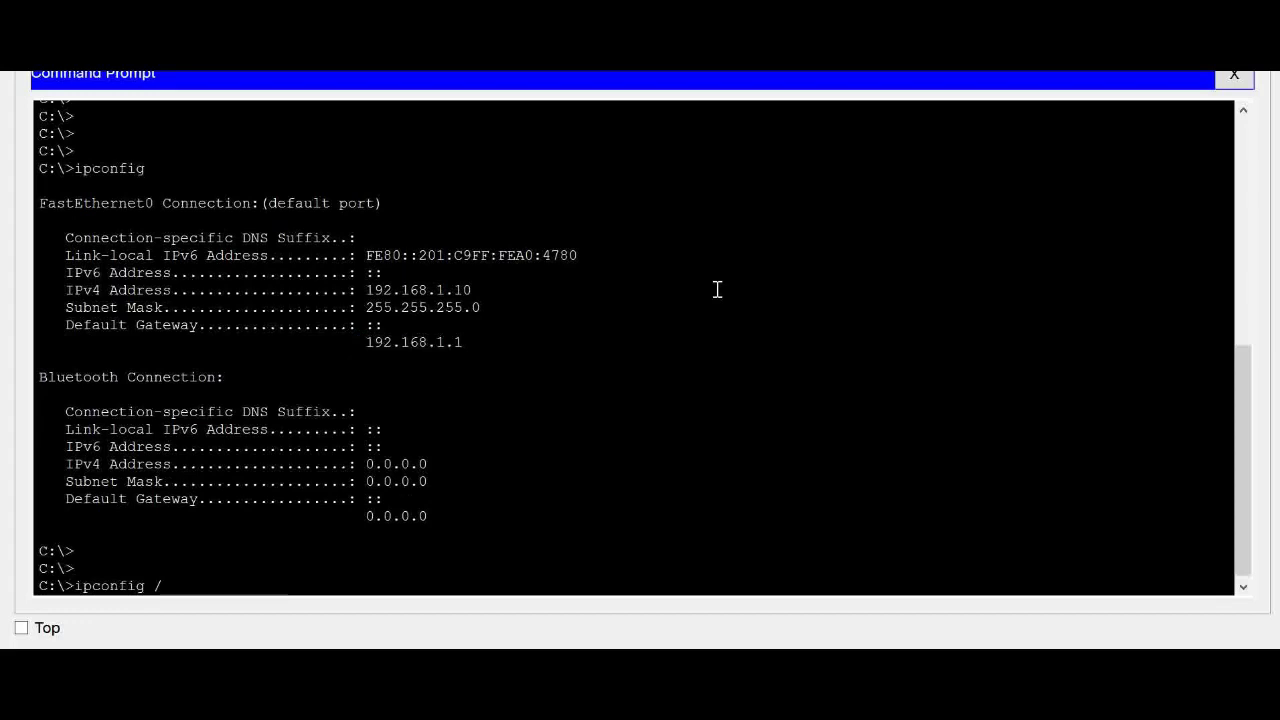
{"action": "type", "text": "all"}
{"action": "key", "text": "Return"}
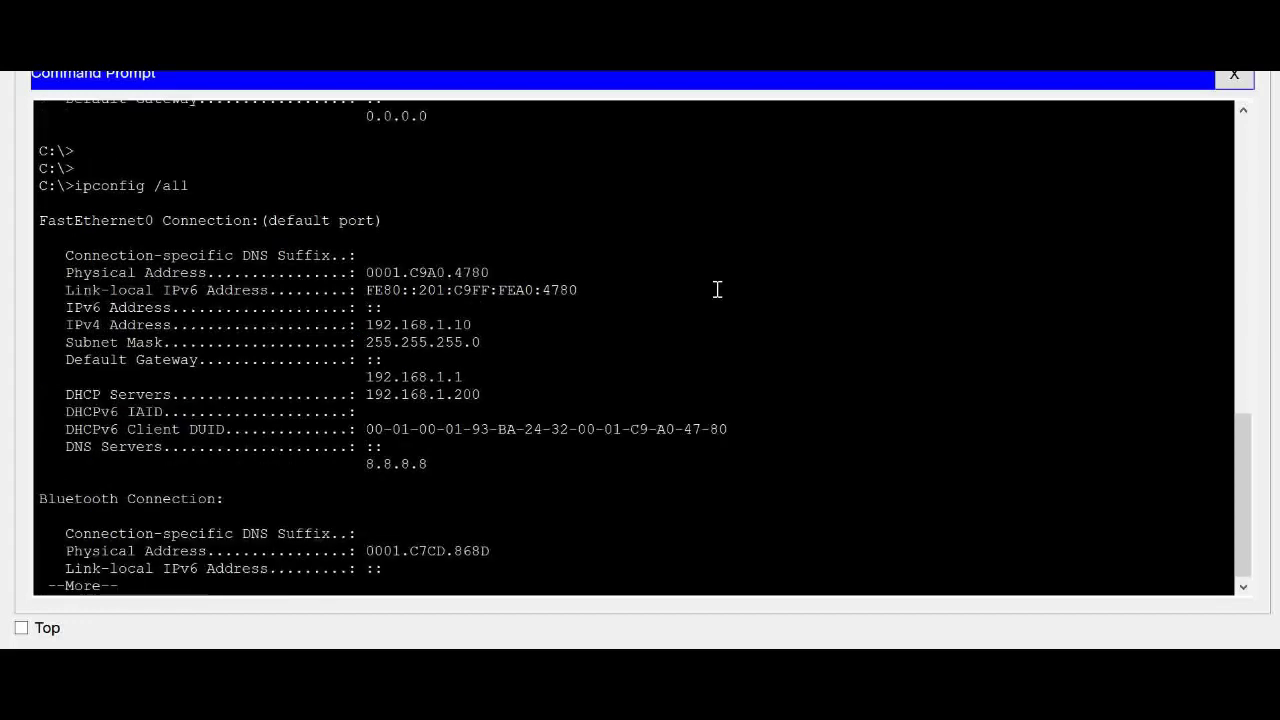
{"action": "key", "text": "Return"}
{"action": "key", "text": "Return"}
{"action": "key", "text": "Return"}
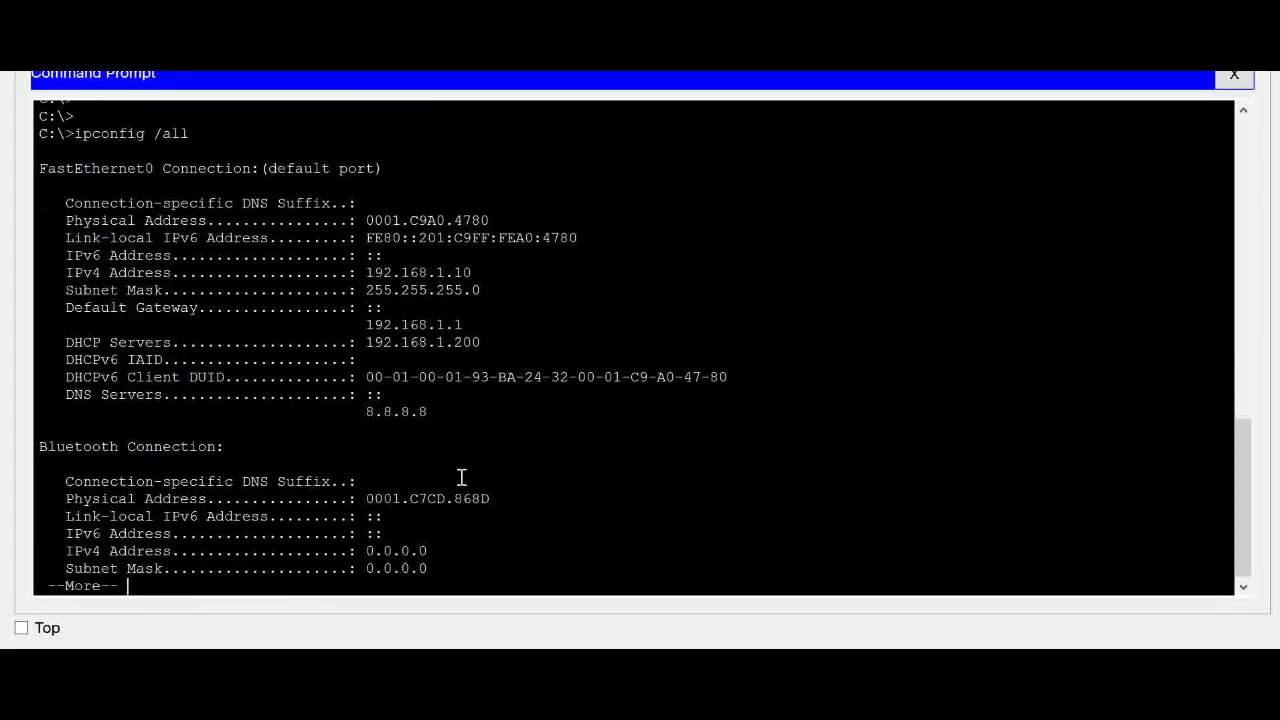
{"action": "triple_click", "coordinate": [439, 415]}
{"action": "left_click", "coordinate": [560, 419]}
{"action": "left_click_drag", "start_coordinate": [497, 340], "coordinate": [346, 341]}
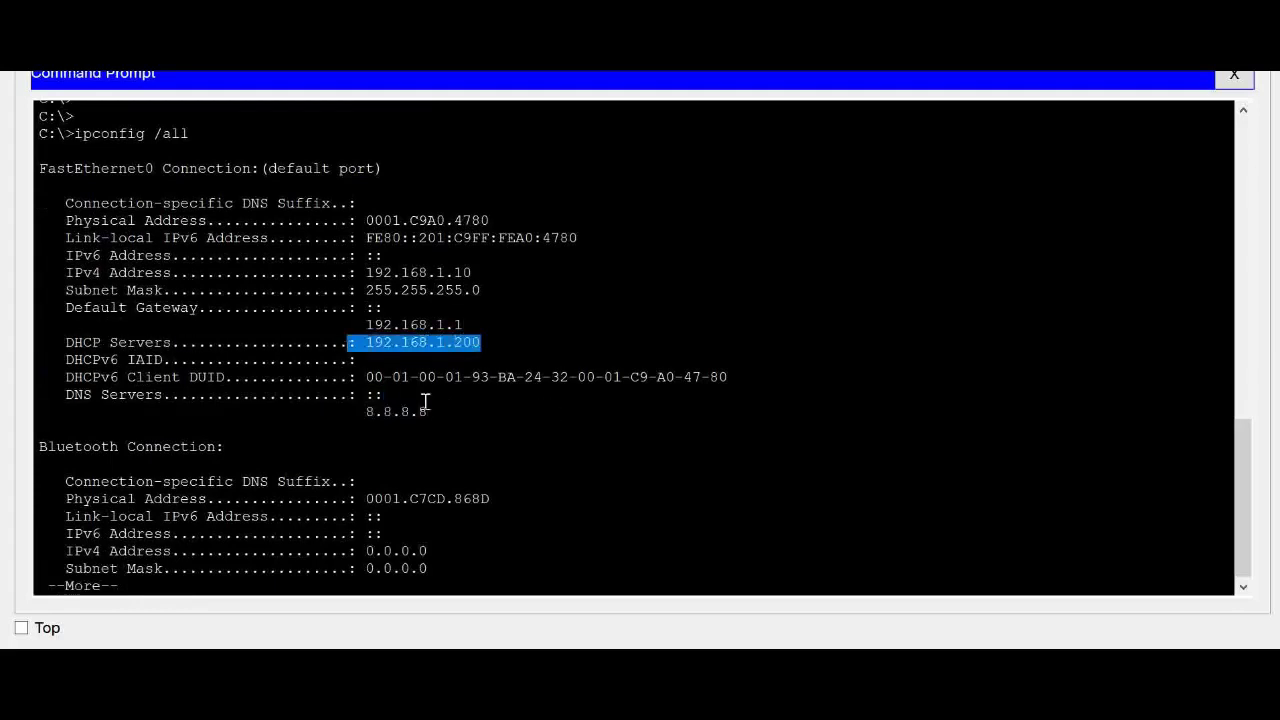
{"action": "left_click", "coordinate": [511, 440]}
{"action": "key", "text": "Return"}
{"action": "key", "text": "Return"}
{"action": "key", "text": "Return"}
{"action": "key", "text": "Return"}
{"action": "key", "text": "Return"}
{"action": "key", "text": "Return"}
{"action": "key", "text": "Return"}
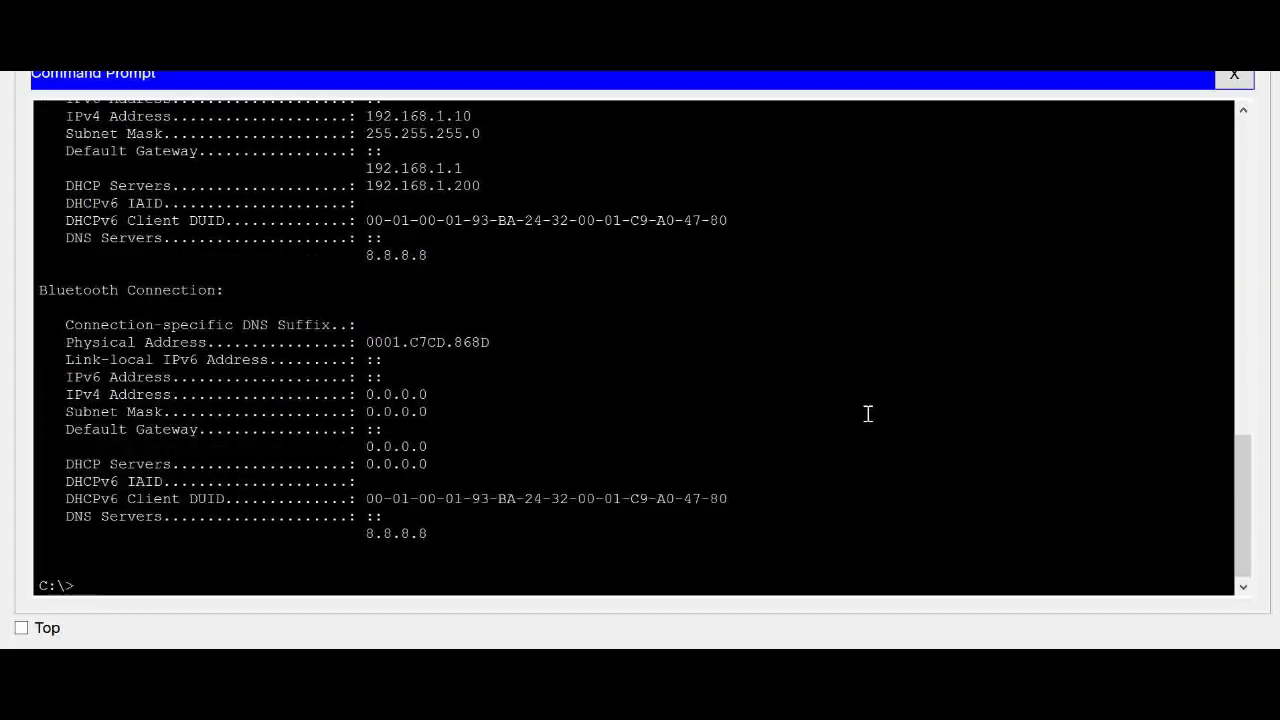
Renew the first PC's address by toggling Static then DHCP until it gets 192.168.1.10
{"action": "scroll", "coordinate": [866, 414], "scroll_direction": "up", "scroll_amount": 2}
{"action": "left_click", "coordinate": [1234, 76]}
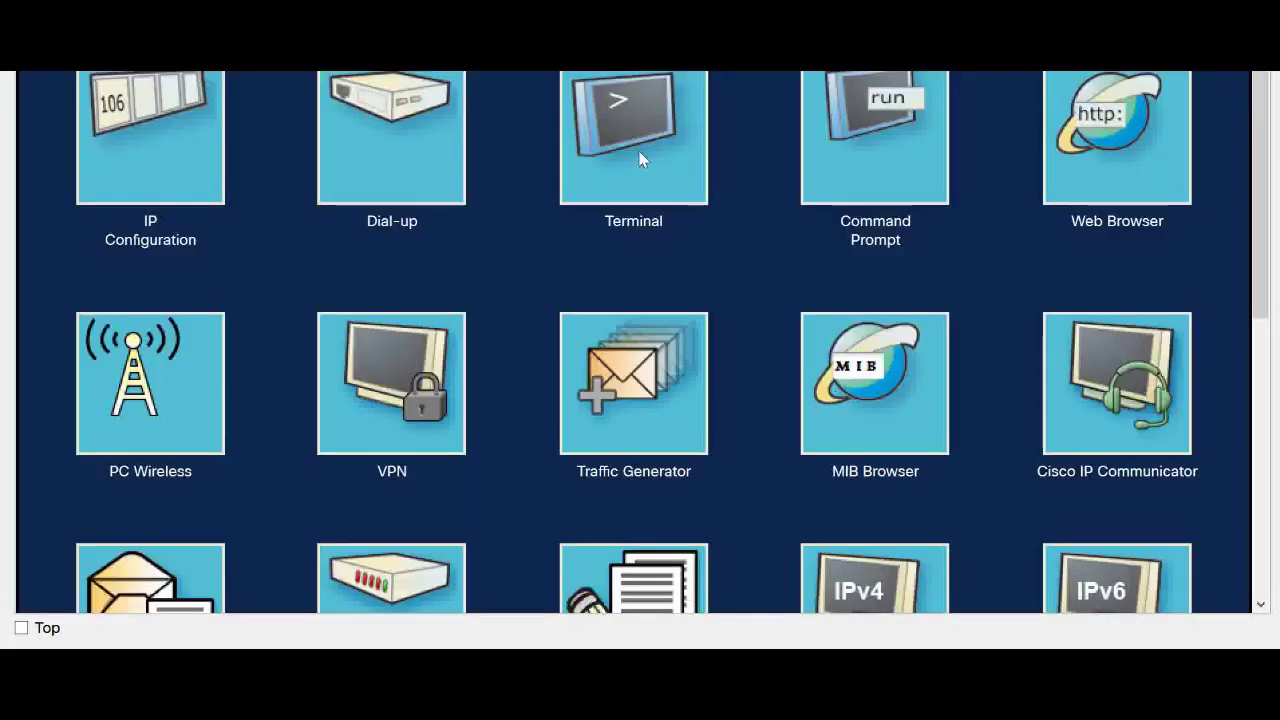
{"action": "left_click", "coordinate": [208, 174]}
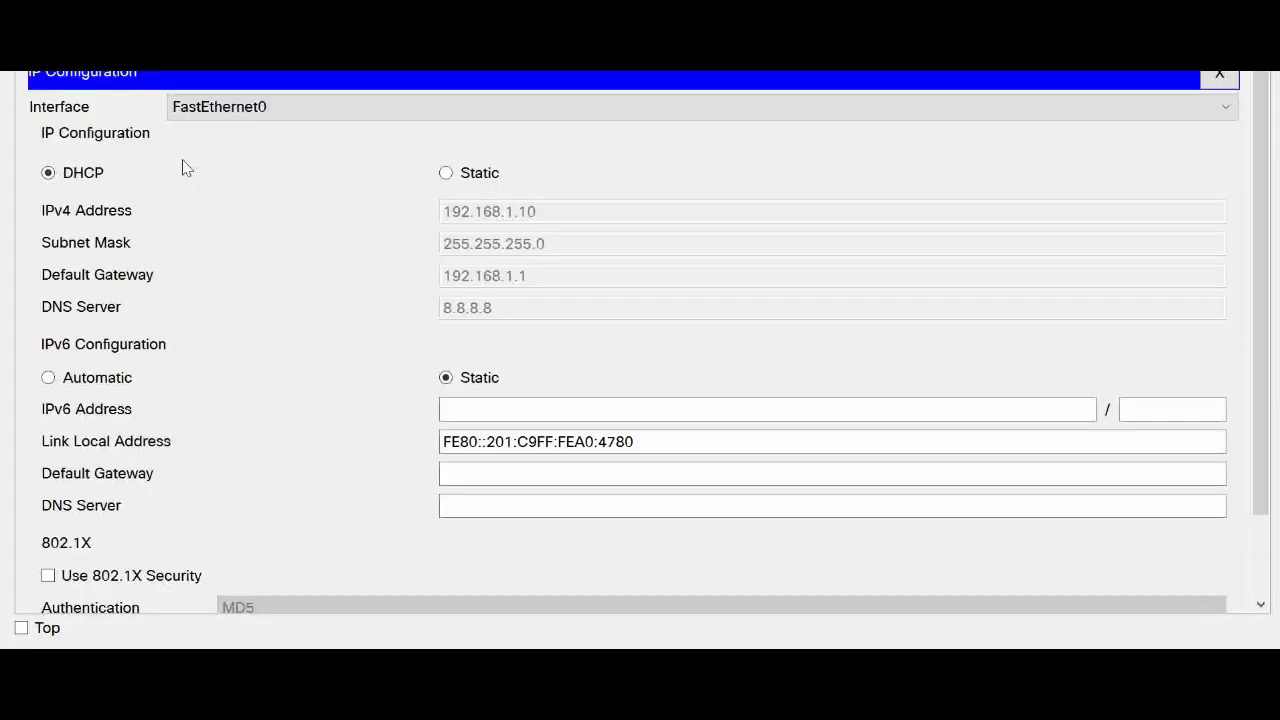
{"action": "left_click", "coordinate": [446, 173]}
{"action": "left_click", "coordinate": [48, 174]}
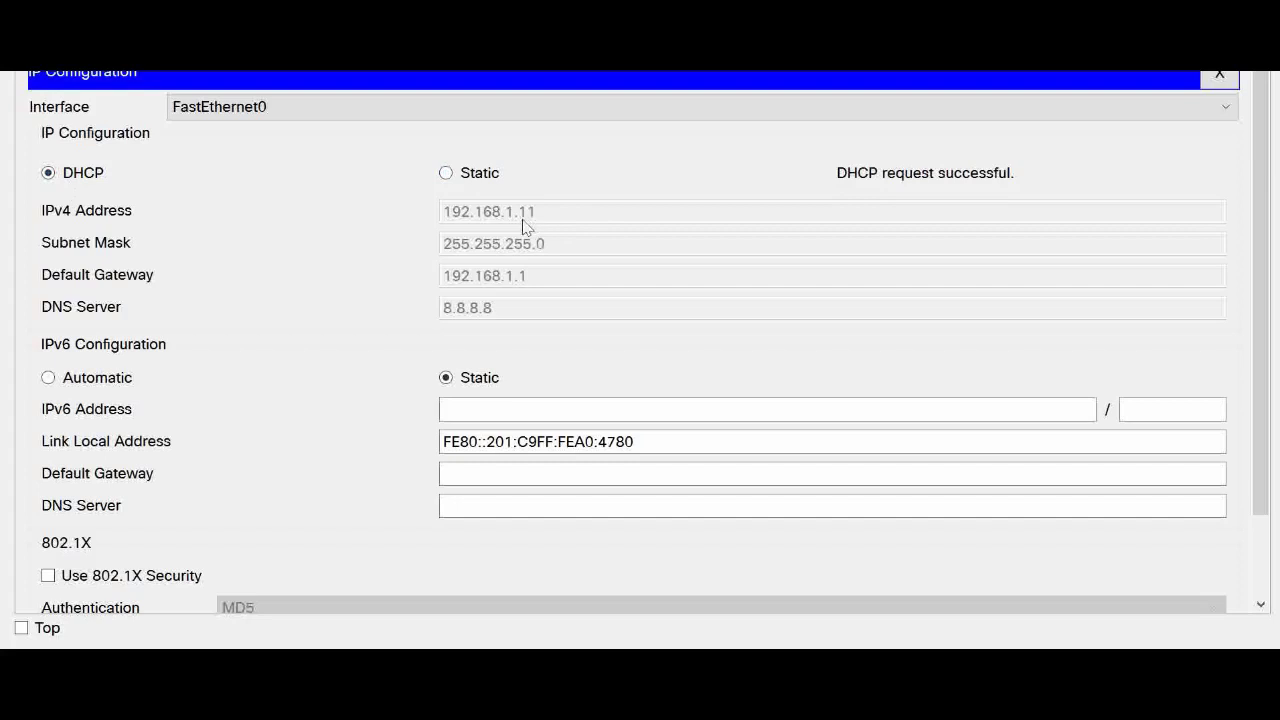
{"action": "left_click", "coordinate": [446, 174]}
{"action": "left_click", "coordinate": [48, 174]}
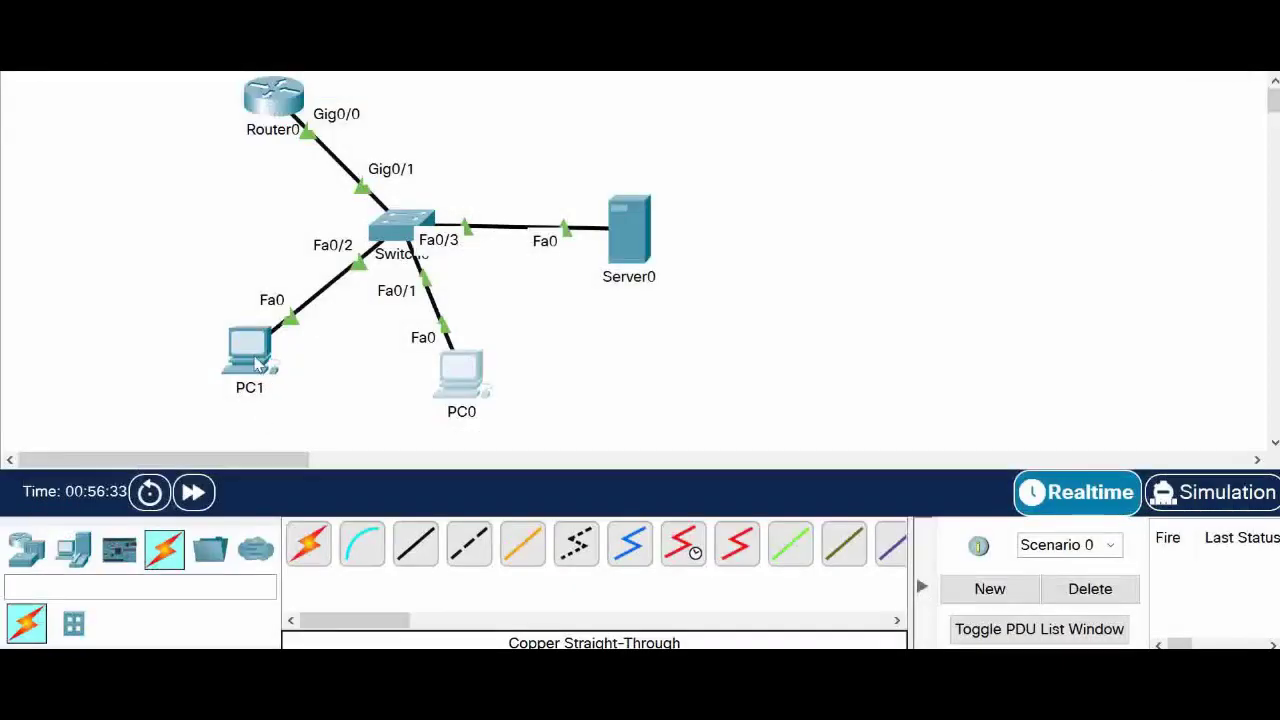
Run ipconfig on PC1, which reports address, mask and gateway 0.0.0.0
{"action": "left_click", "coordinate": [250, 350]}
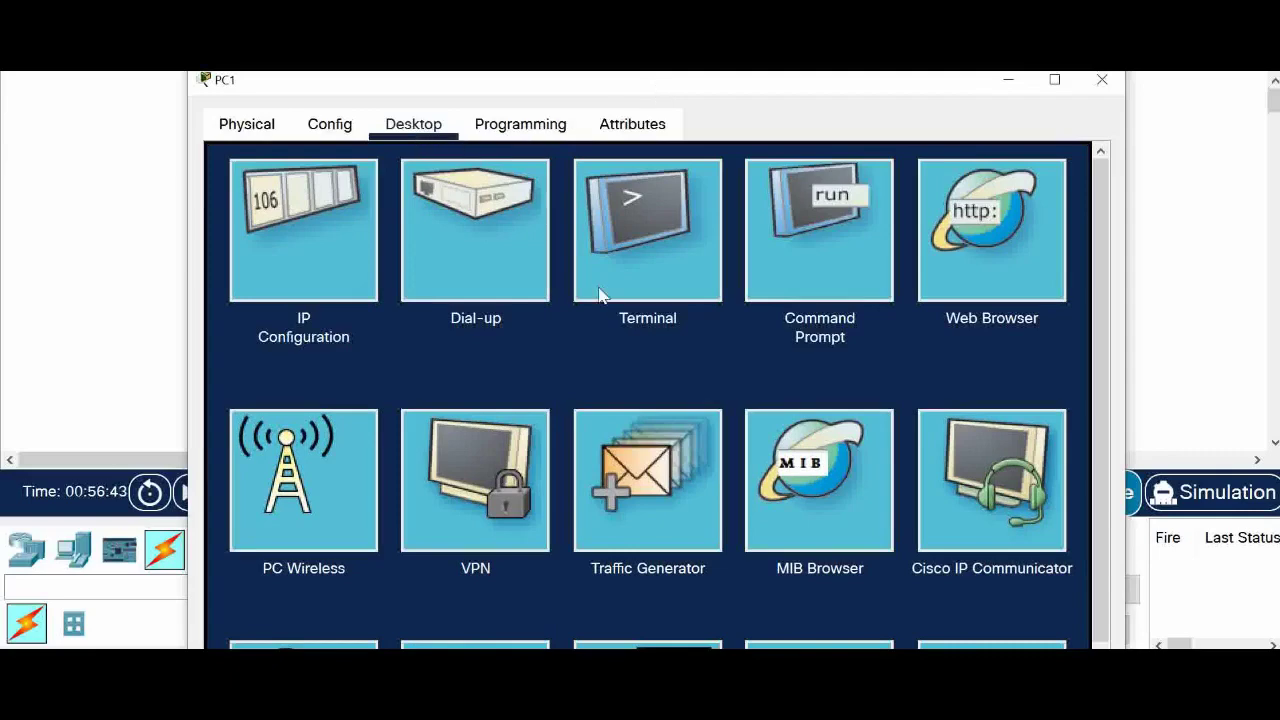
{"action": "left_click", "coordinate": [802, 250]}
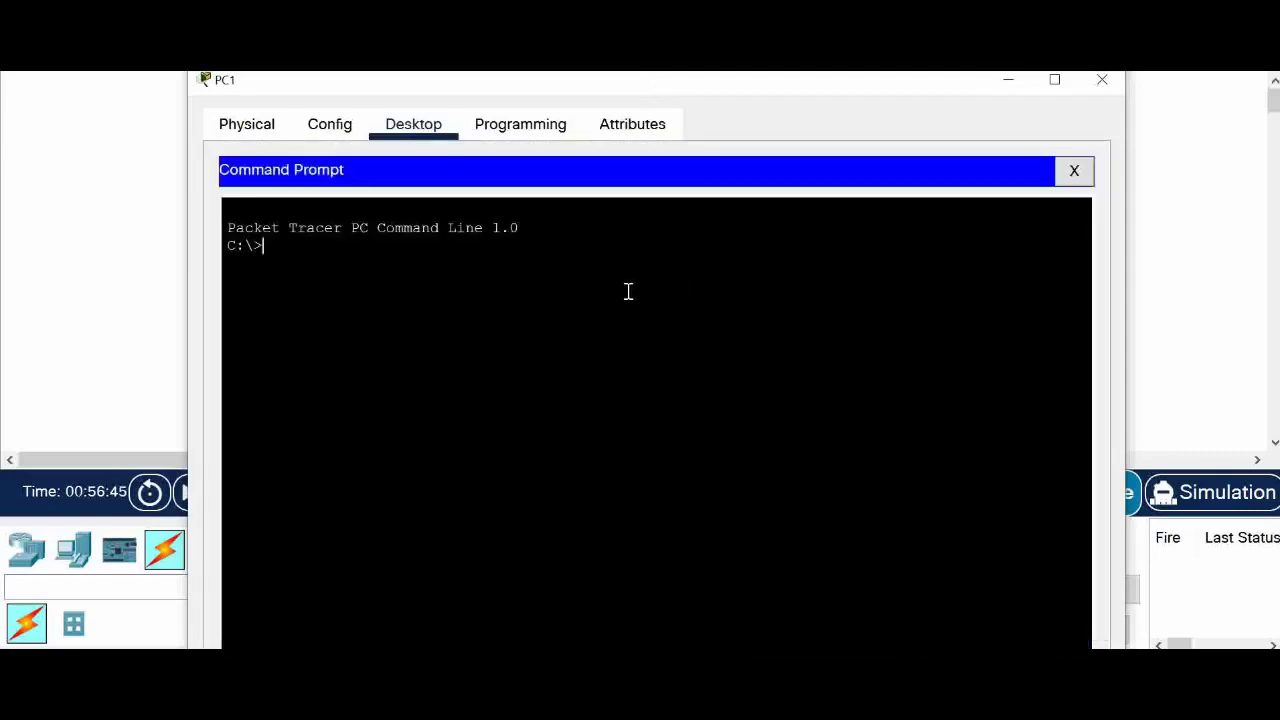
{"action": "type", "text": "ipconfig"}
{"action": "key", "text": "Return"}
{"action": "key", "text": "Return"}
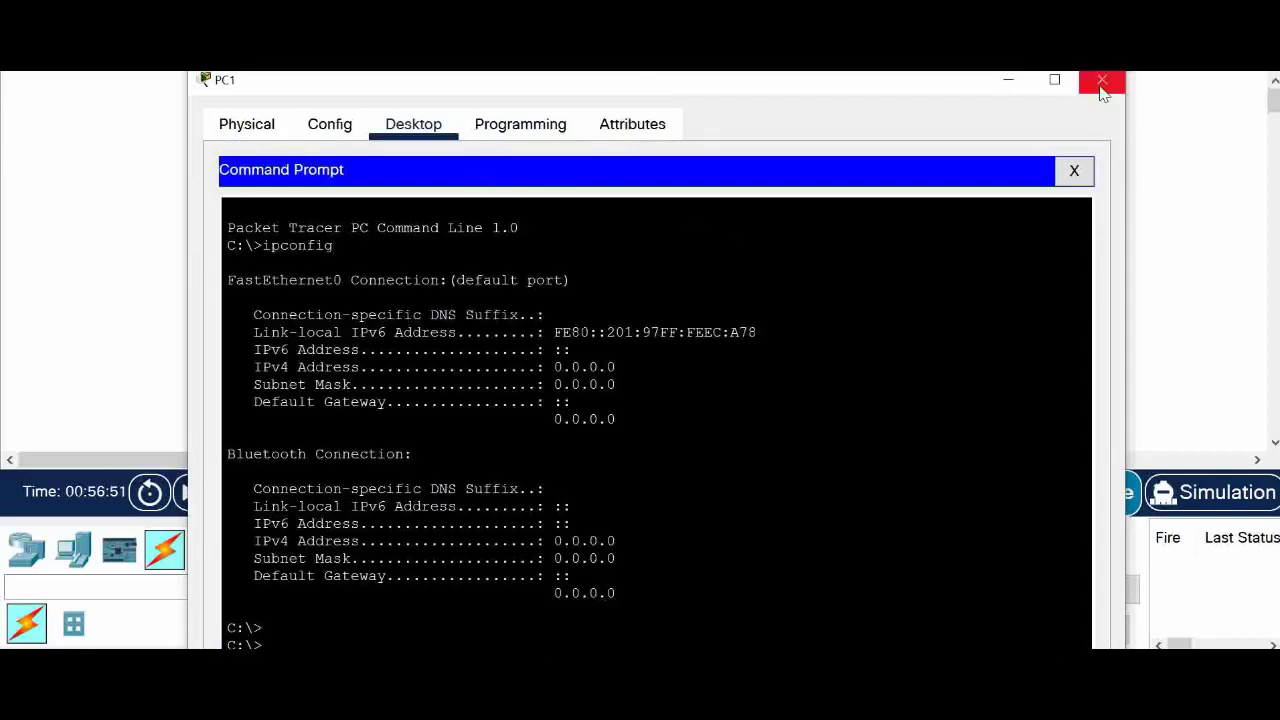
Switch PC1 to DHCP, toggling Static/DHCP until it receives 192.168.1.11 with gateway 192.168.1.1
{"action": "left_click", "coordinate": [1074, 170]}
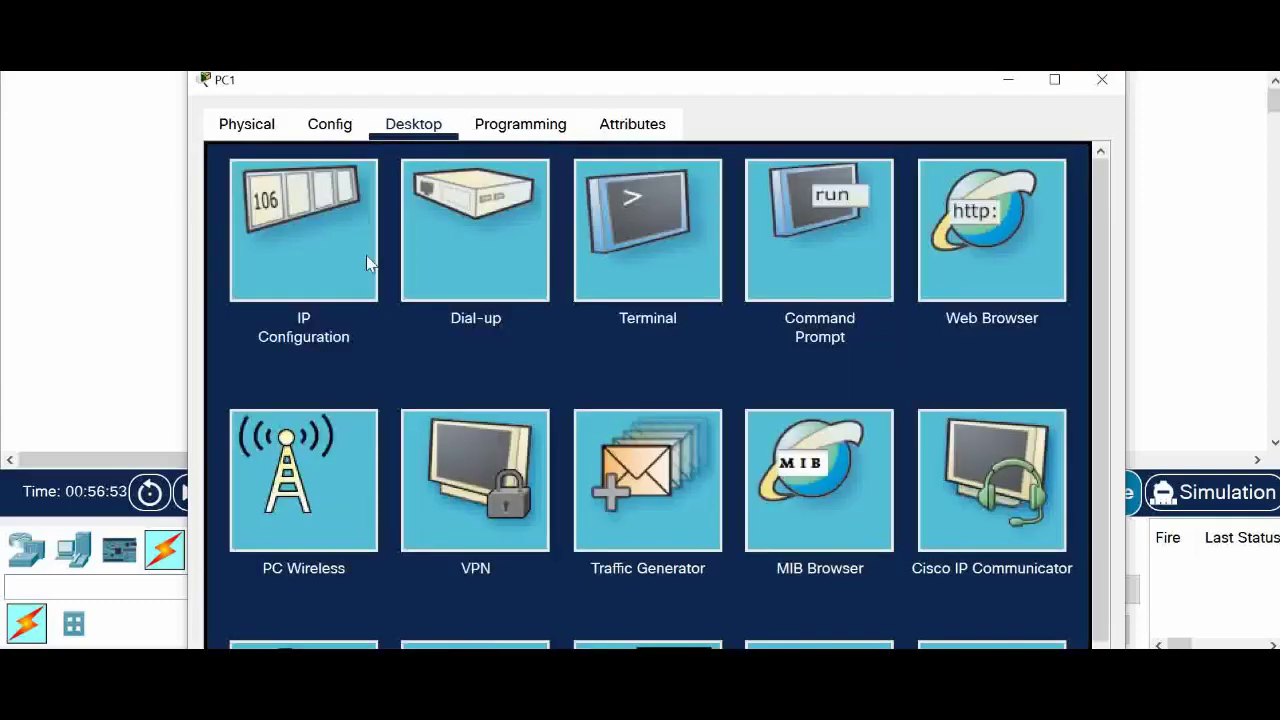
{"action": "left_click", "coordinate": [313, 249]}
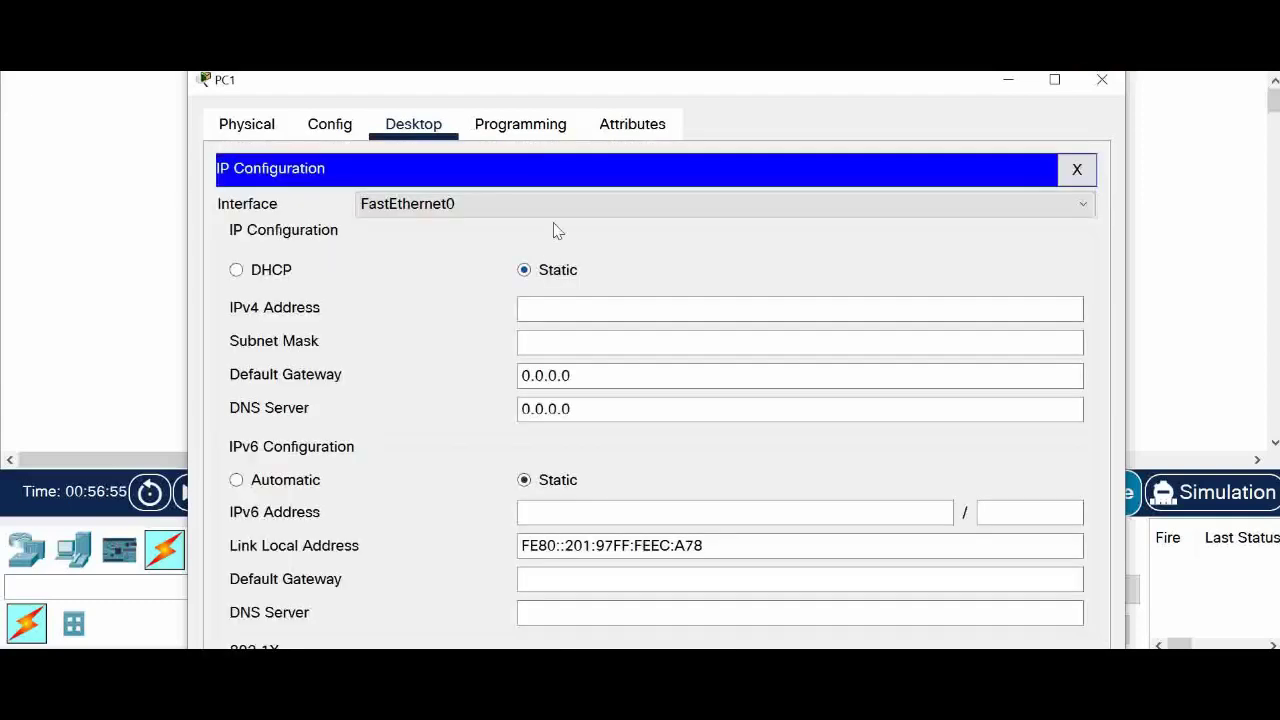
{"action": "left_click", "coordinate": [237, 272]}
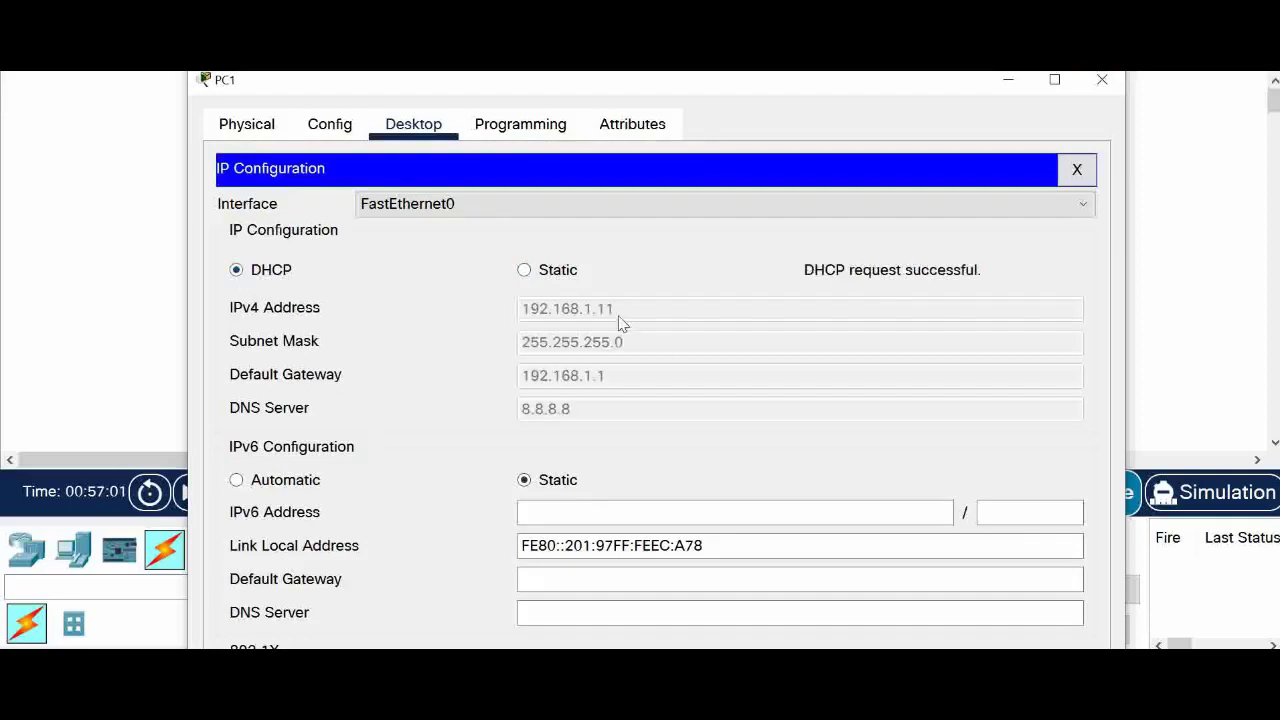
{"action": "left_click", "coordinate": [525, 274]}
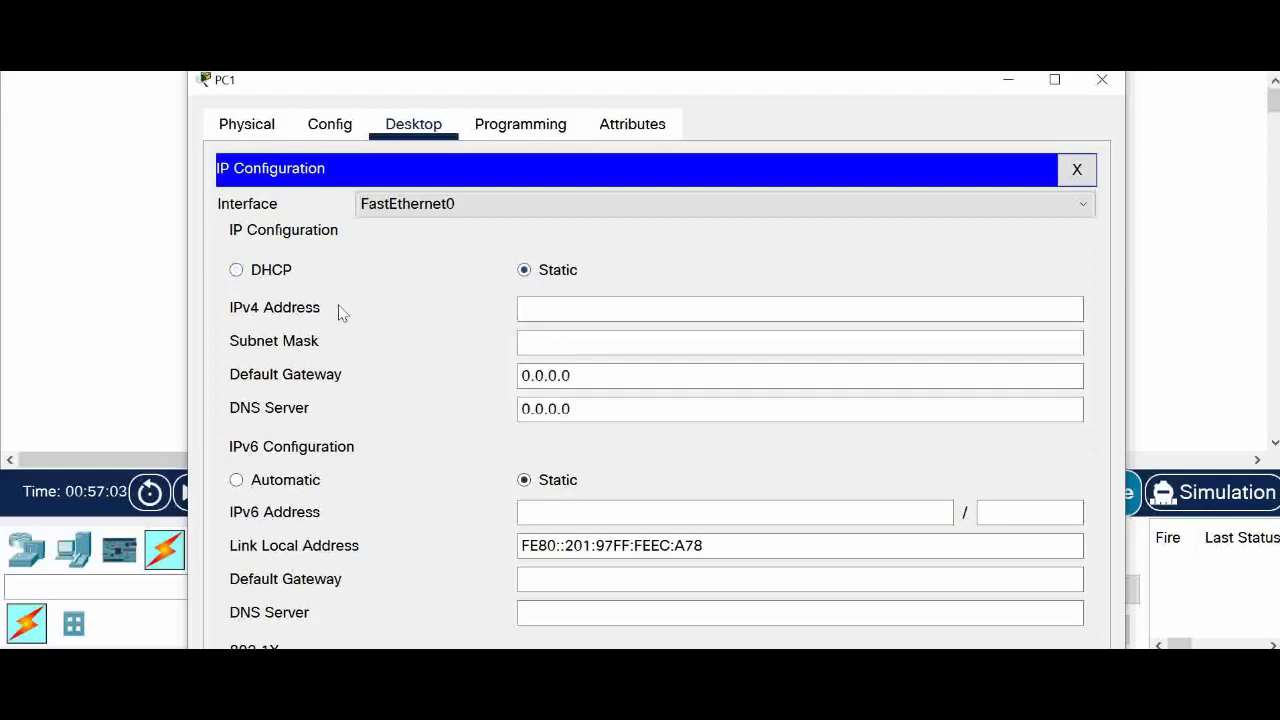
{"action": "left_click", "coordinate": [237, 272]}
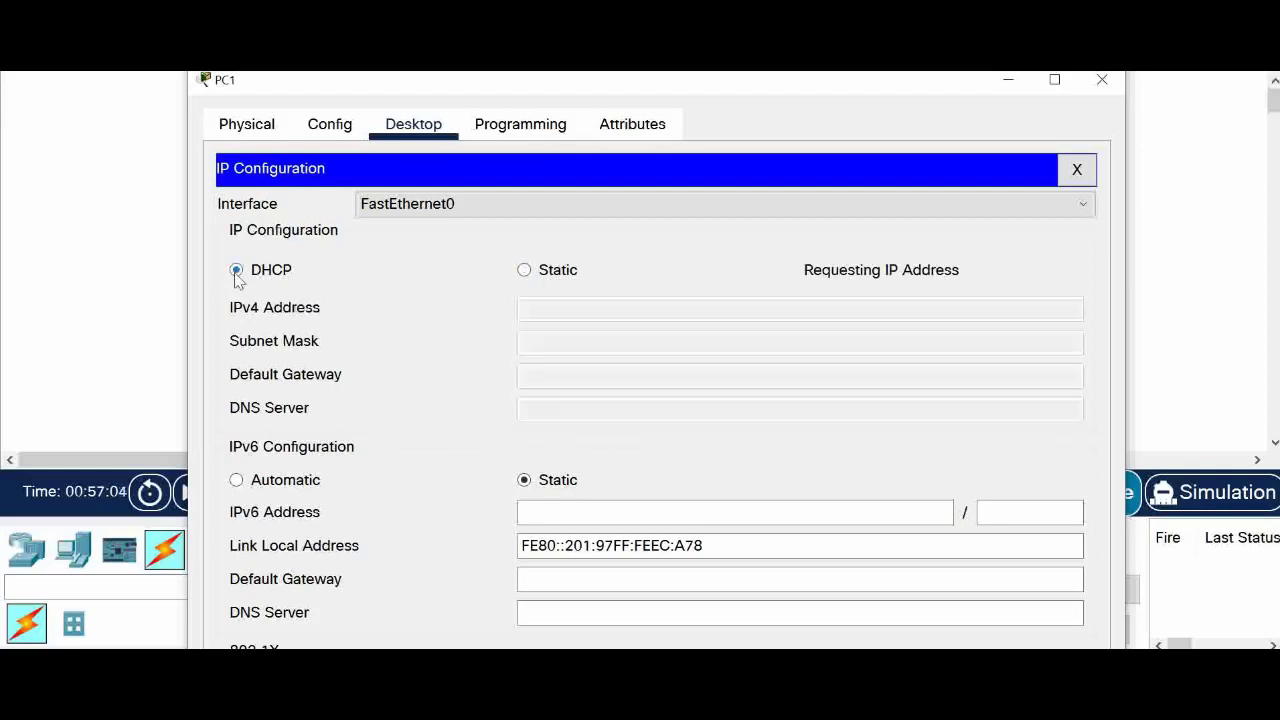
{"action": "left_click", "coordinate": [526, 272]}
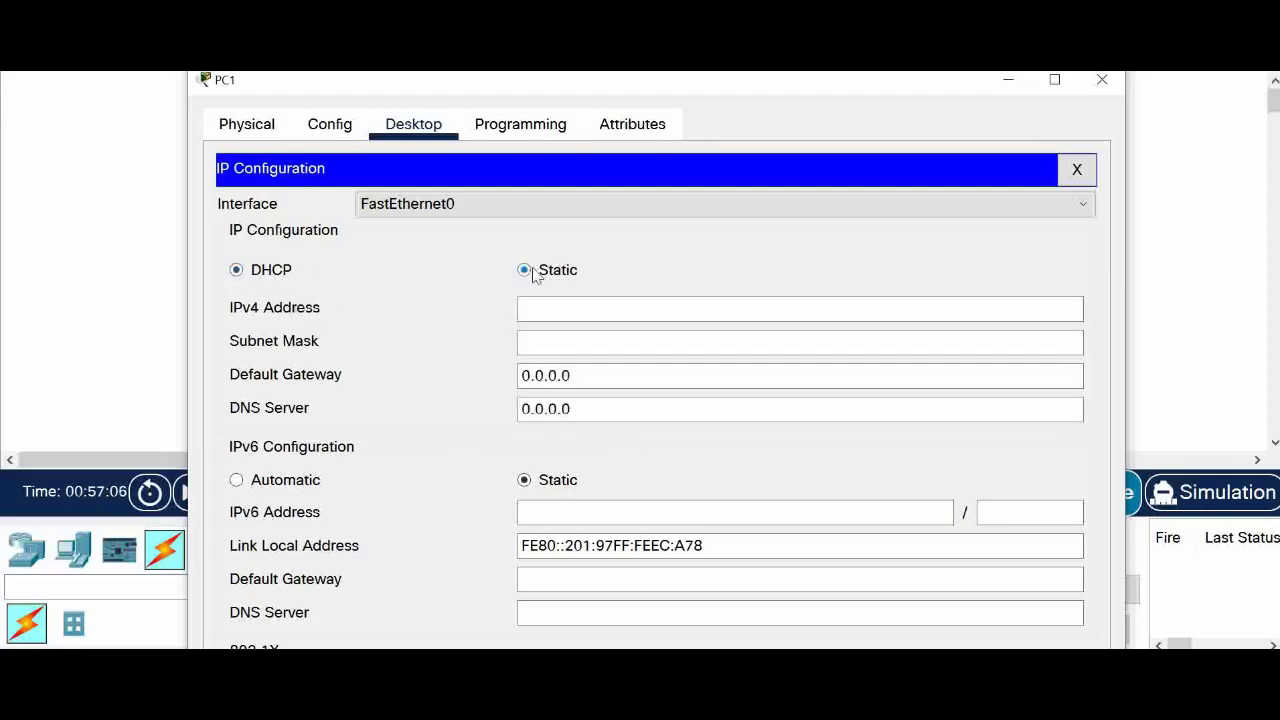
{"action": "left_click", "coordinate": [236, 272]}
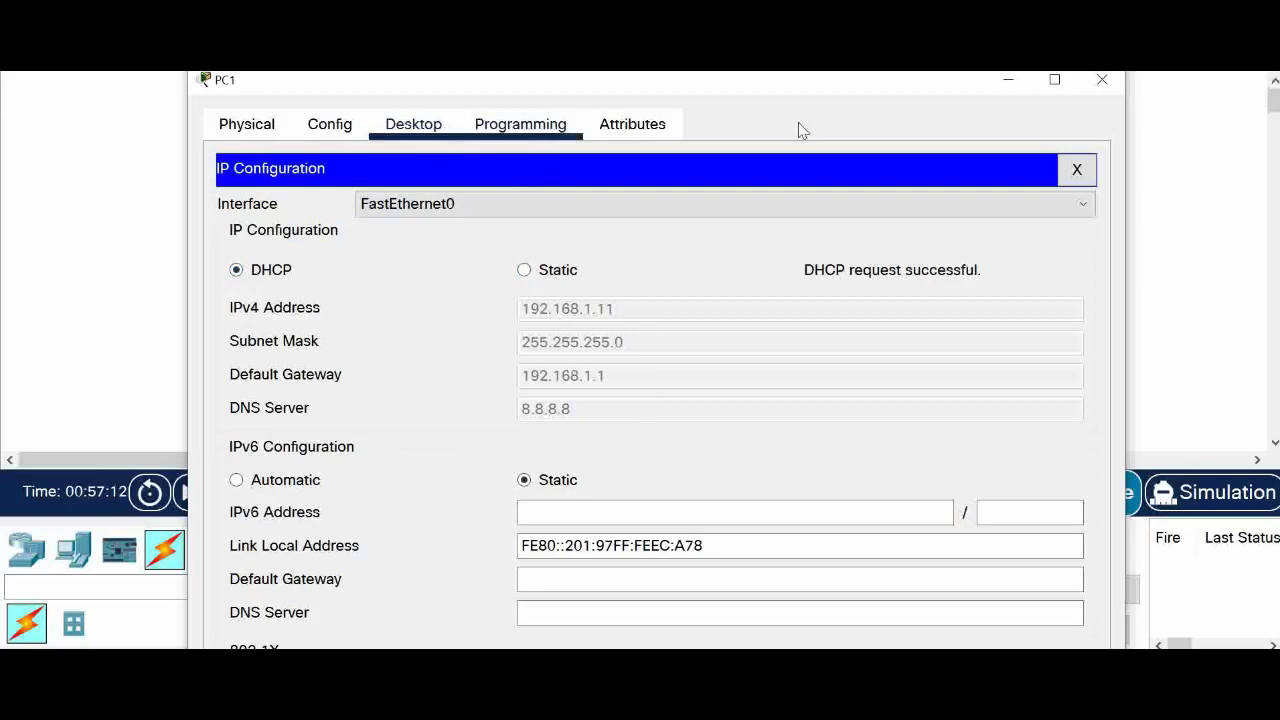
{"action": "left_click", "coordinate": [1075, 172]}
Maximize PC1's command prompt and run ipconfig to recheck its address
{"action": "left_click", "coordinate": [822, 257]}
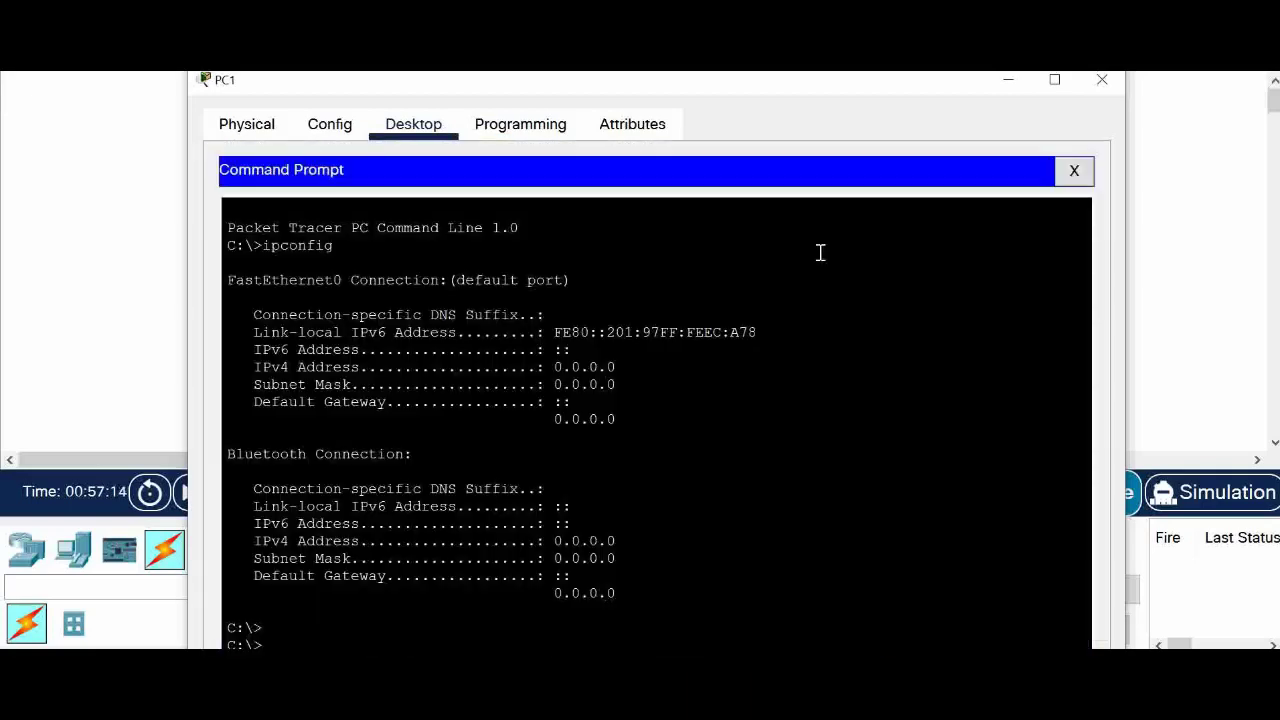
{"action": "left_click", "coordinate": [1056, 81]}
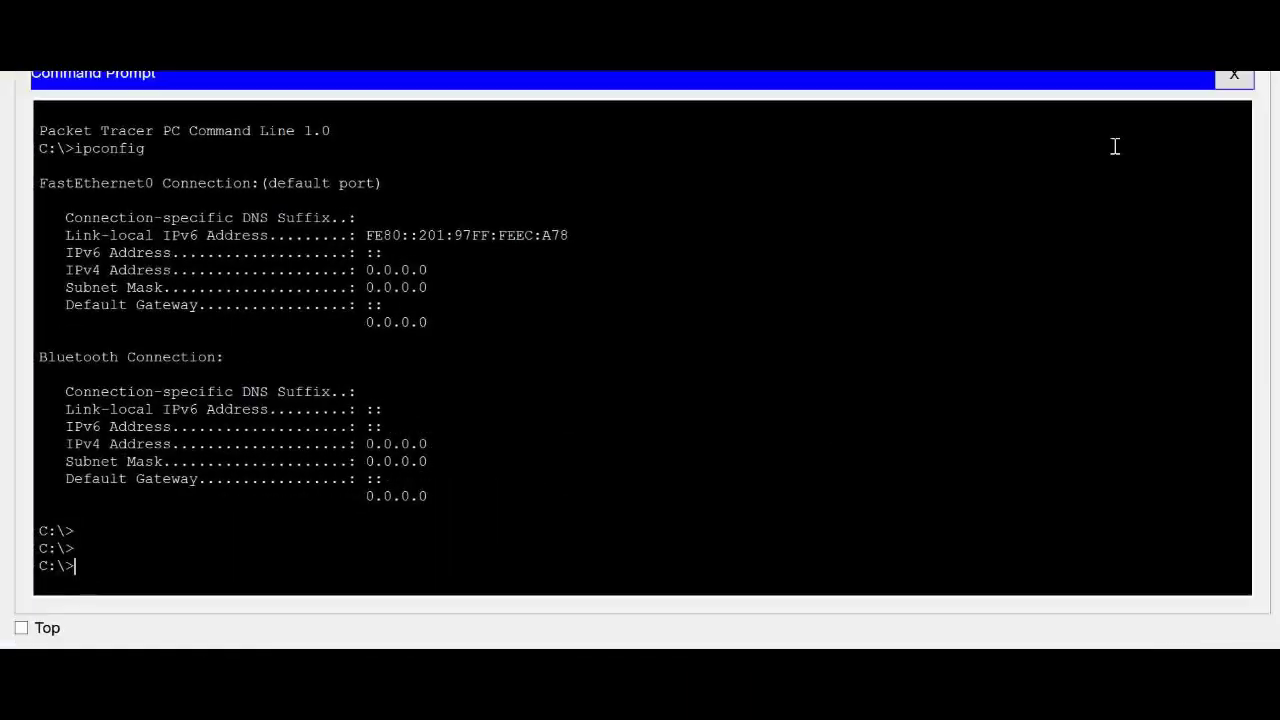
{"action": "key", "text": "Return"}
{"action": "key", "text": "Return"}
{"action": "key", "text": "Return"}
{"action": "key", "text": "Return"}
{"action": "key", "text": "Return"}
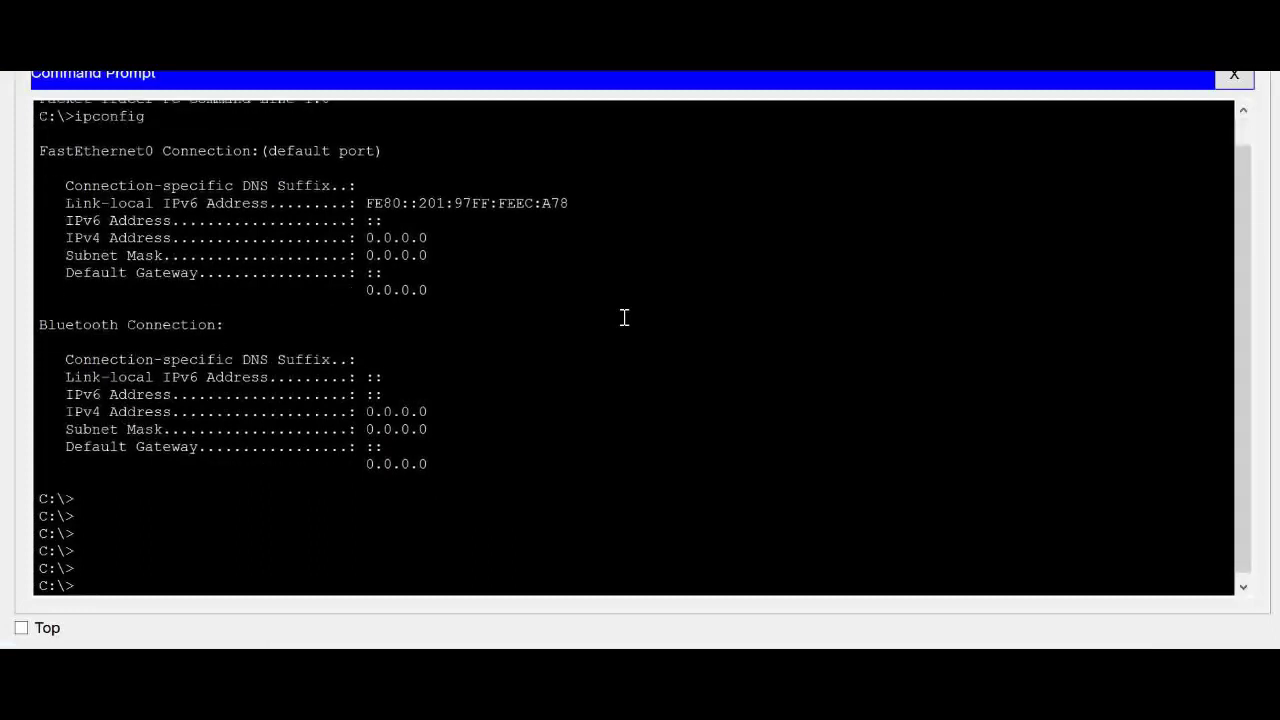
{"action": "type", "text": "ipconfig"}
{"action": "key", "text": "Return"}
{"action": "key", "text": "Return"}
{"action": "key", "text": "Return"}
{"action": "key", "text": "Return"}
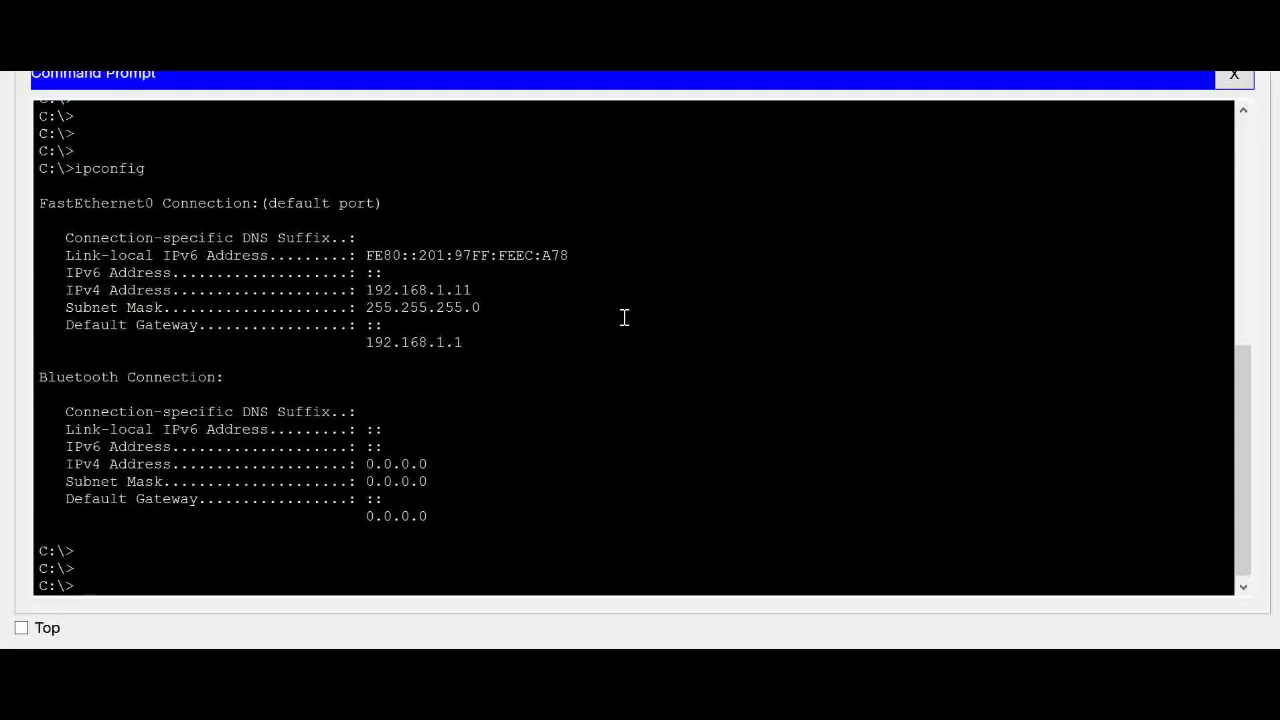
Run ipconfig /all and page through it, highlighting DHCP server 192.168.1.200
{"action": "key", "text": "Up"}
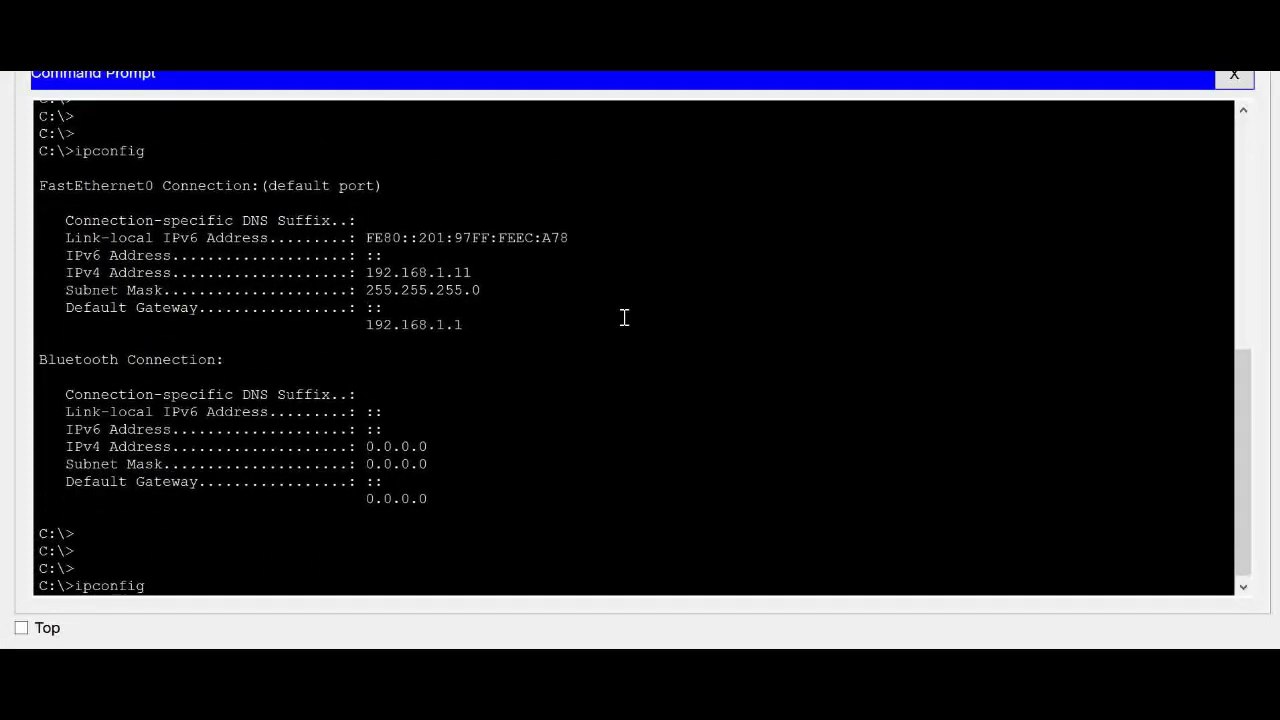
{"action": "type", "text": "/all"}
{"action": "key", "text": "Return"}
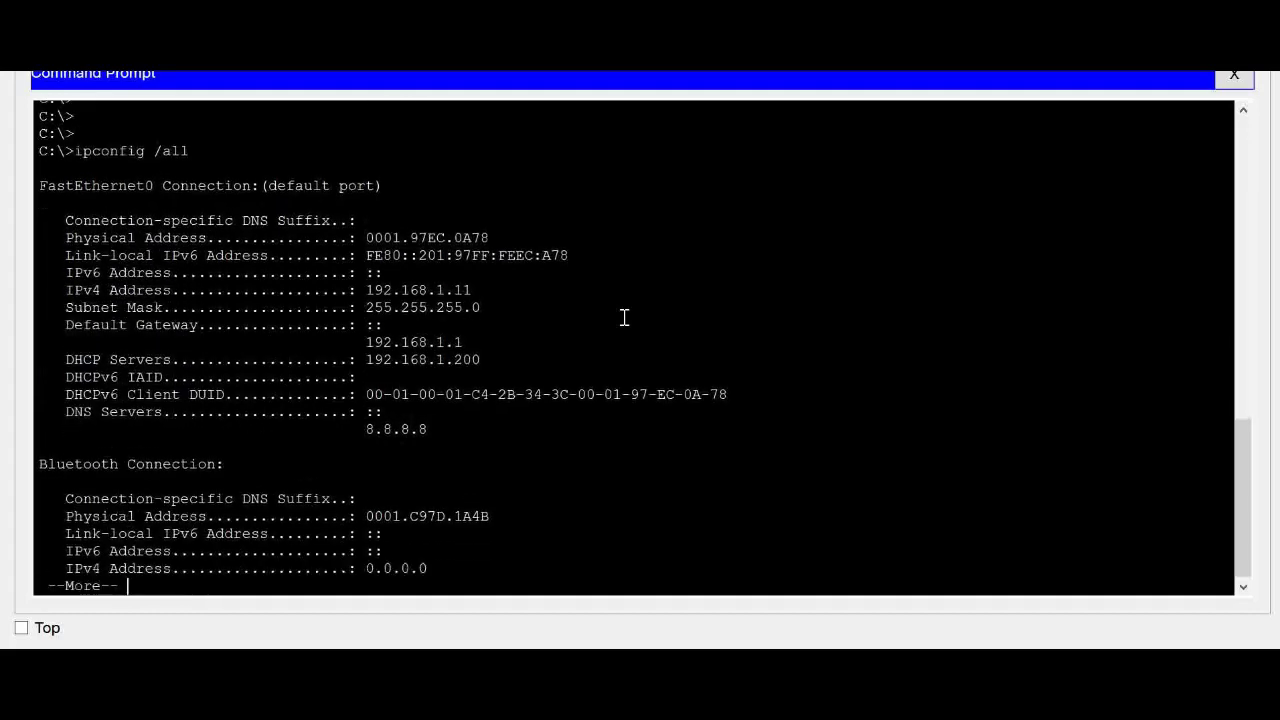
{"action": "key", "text": "Return"}
{"action": "key", "text": "Return"}
{"action": "key", "text": "Return"}
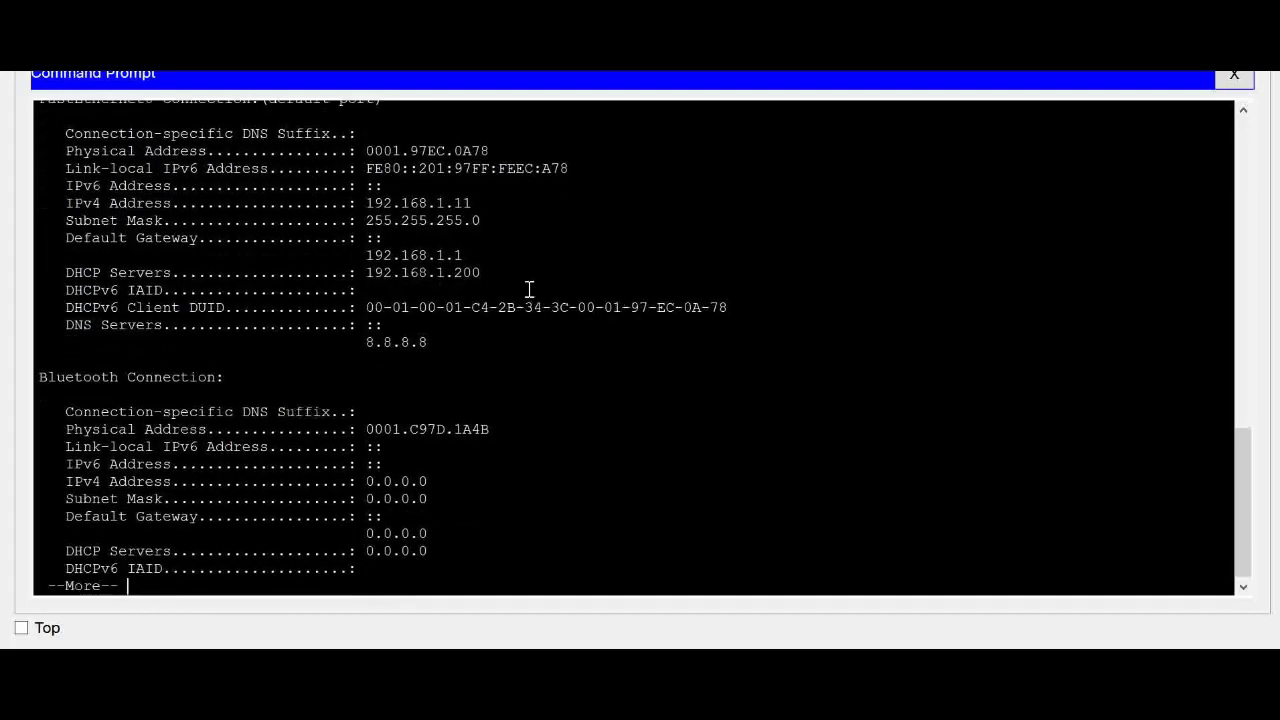
{"action": "left_click_drag", "start_coordinate": [491, 263], "coordinate": [367, 271]}
{"action": "left_click", "coordinate": [504, 415]}
{"action": "key", "text": "Return"}
{"action": "key", "text": "Return"}
{"action": "key", "text": "Return"}
{"action": "key", "text": "Return"}
{"action": "key", "text": "Return"}
{"action": "key", "text": "Return"}
{"action": "key", "text": "Return"}
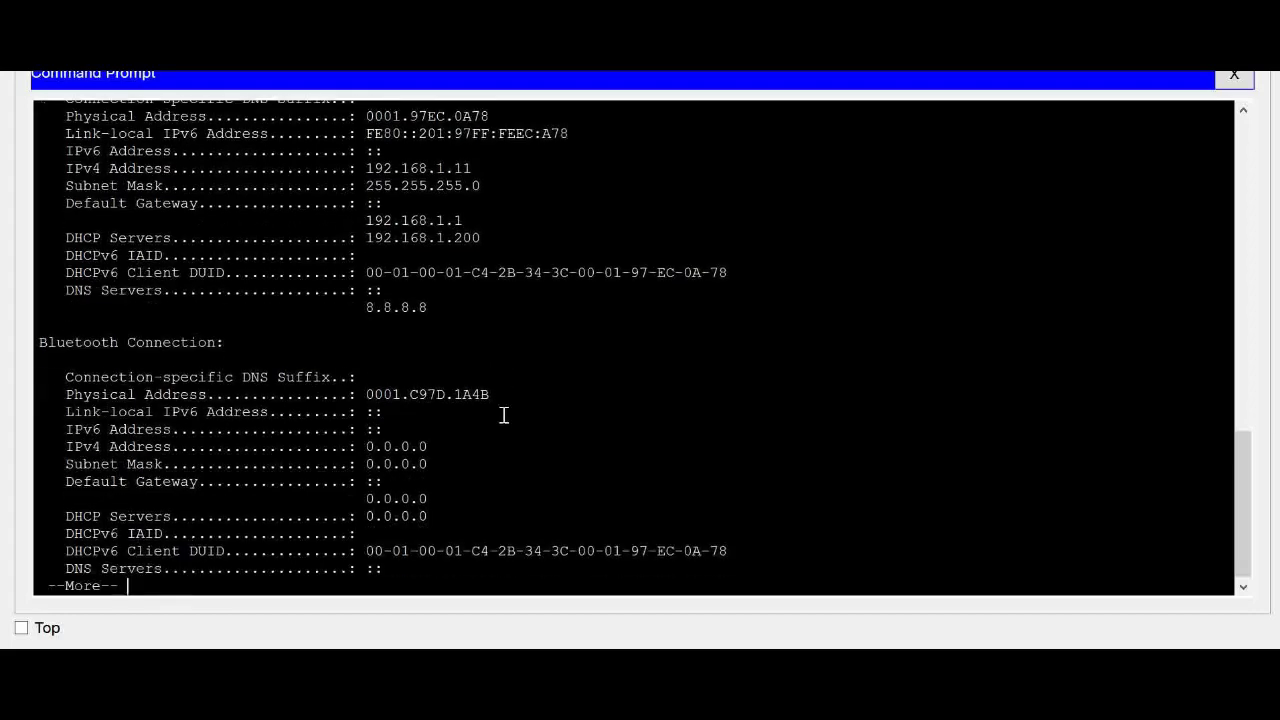
{"action": "key", "text": "Return"}
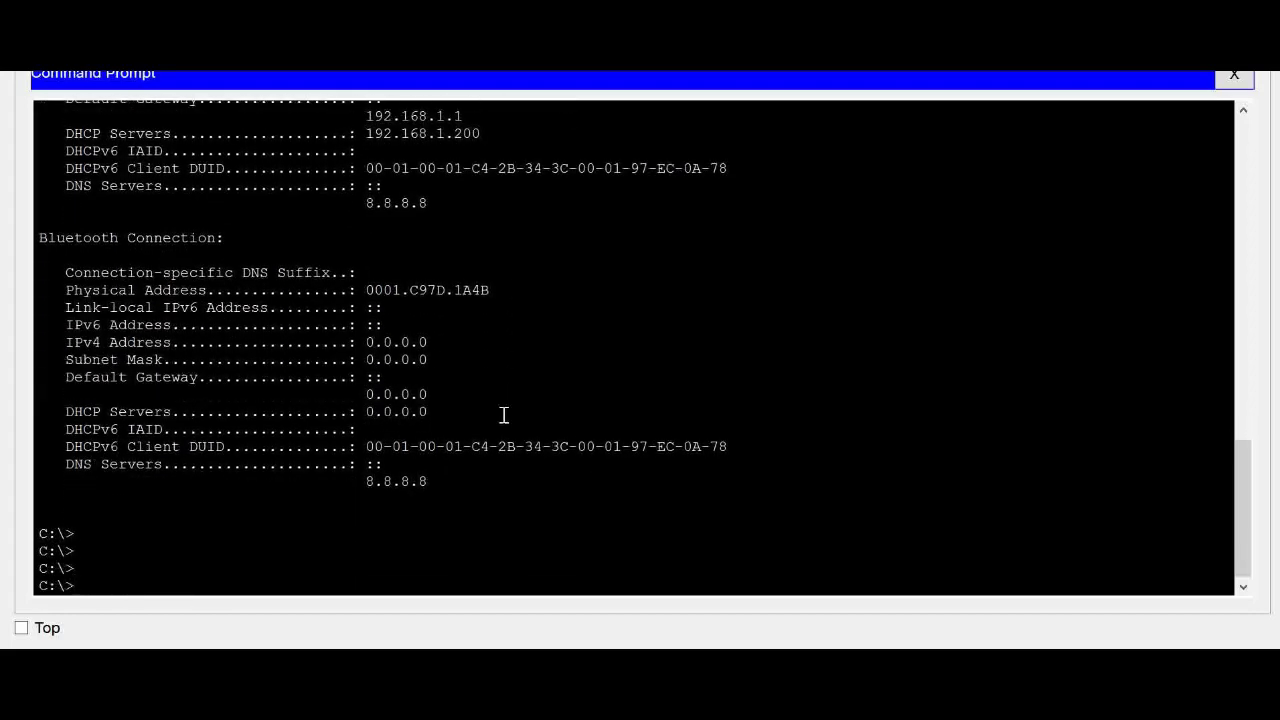
From PC1, ping gateway 192.168.1.1, server 192.168.1.200 and the other PC 192.168.1.10
{"action": "type", "text": "ping 192.168.1.1"}
{"action": "key", "text": "Return"}
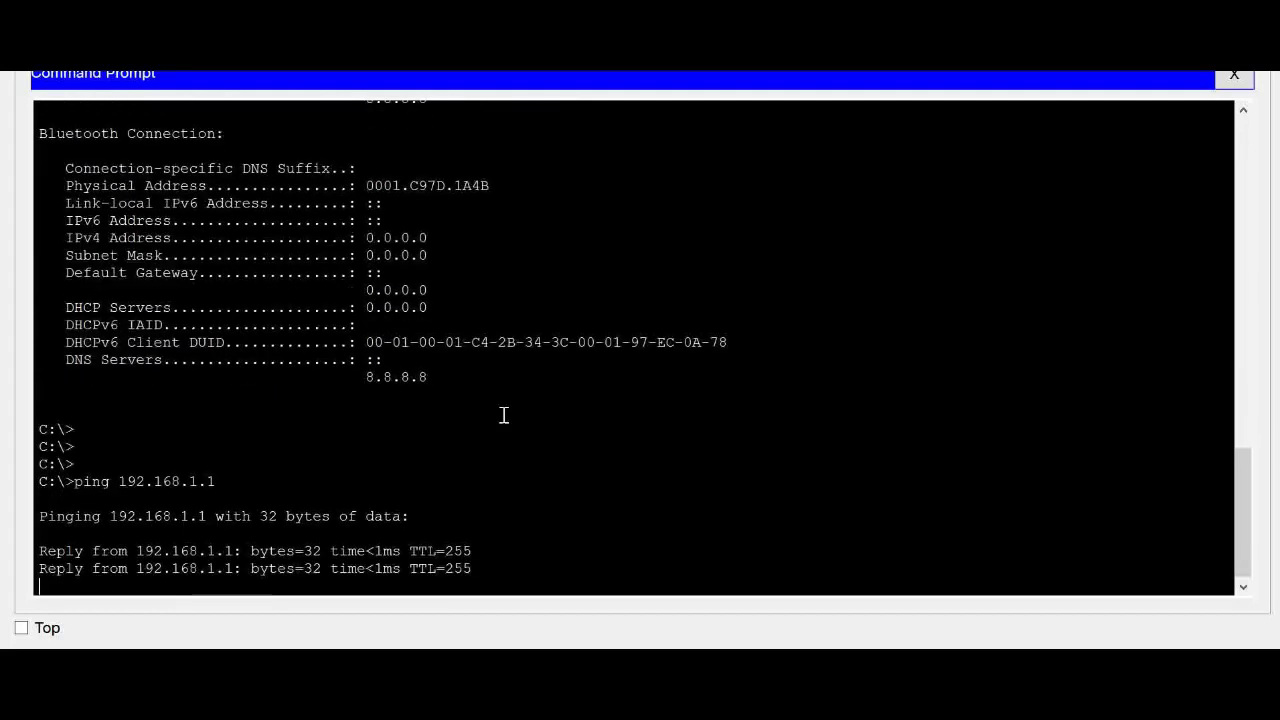
{"action": "key", "text": "ctrl+c"}
{"action": "key", "text": "Return"}
{"action": "key", "text": "Return"}
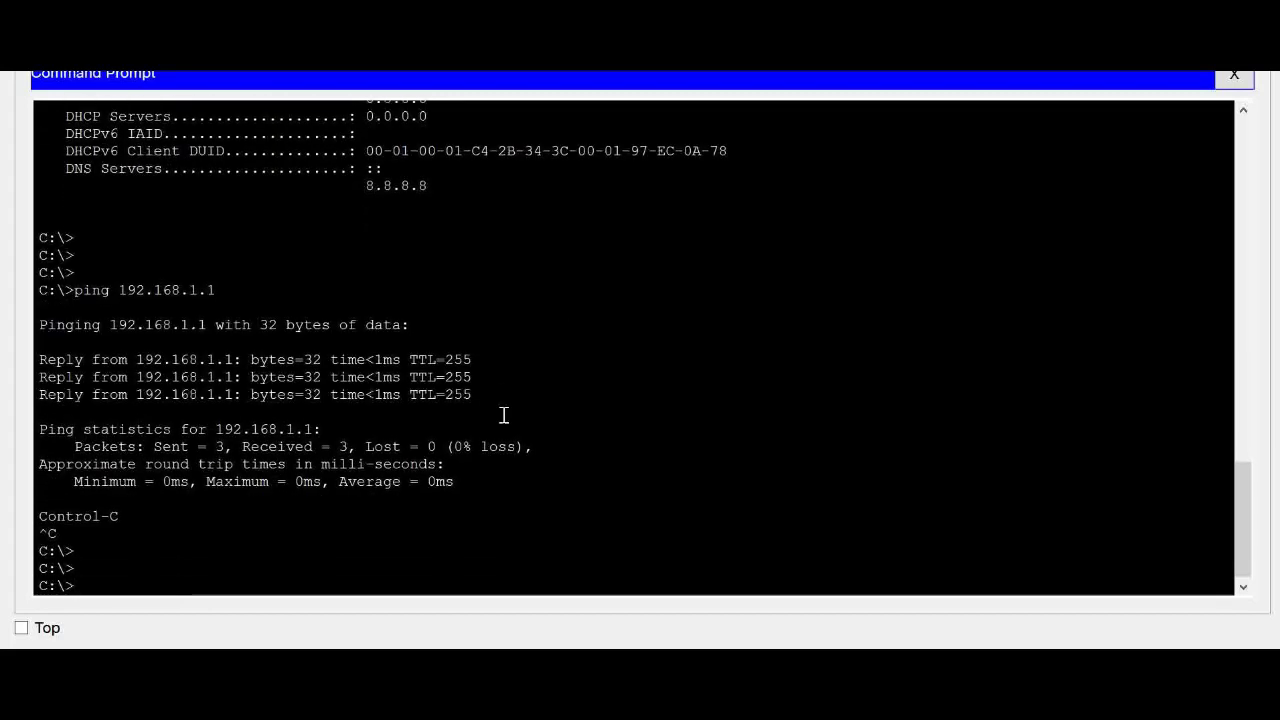
{"action": "key", "text": "Up"}
{"action": "type", "text": "20"}
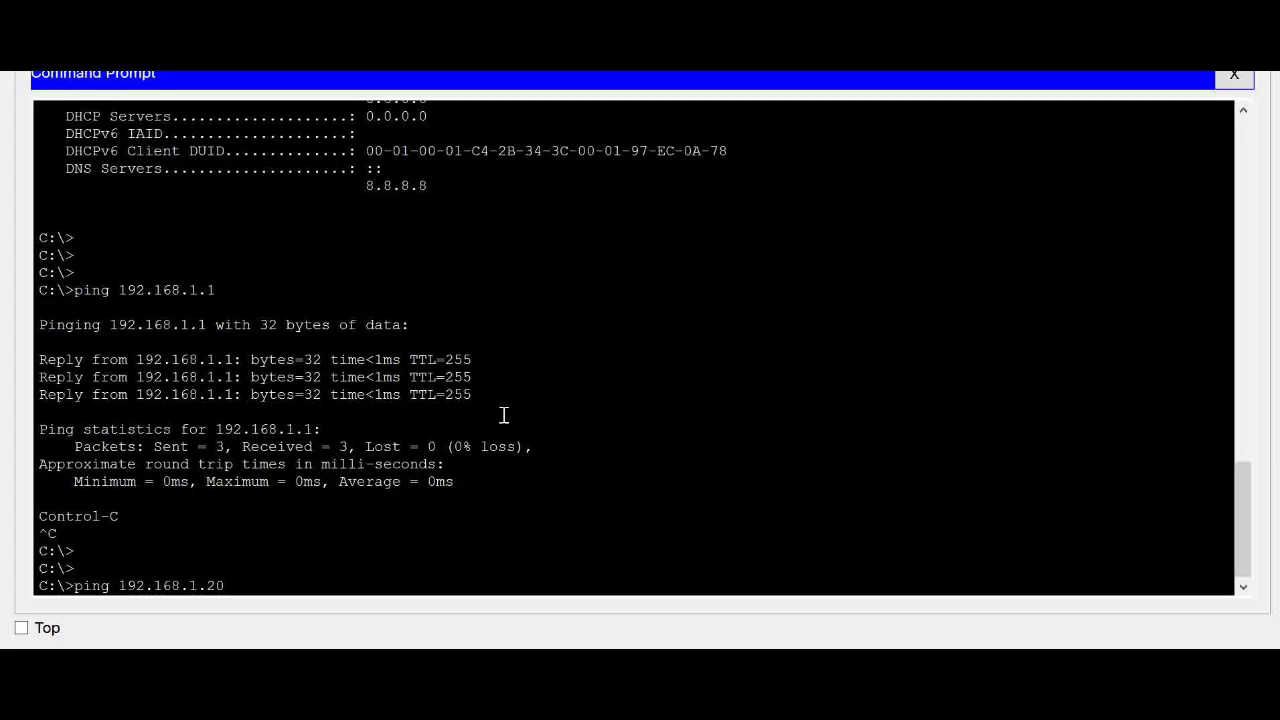
{"action": "type", "text": "0"}
{"action": "key", "text": "Return"}
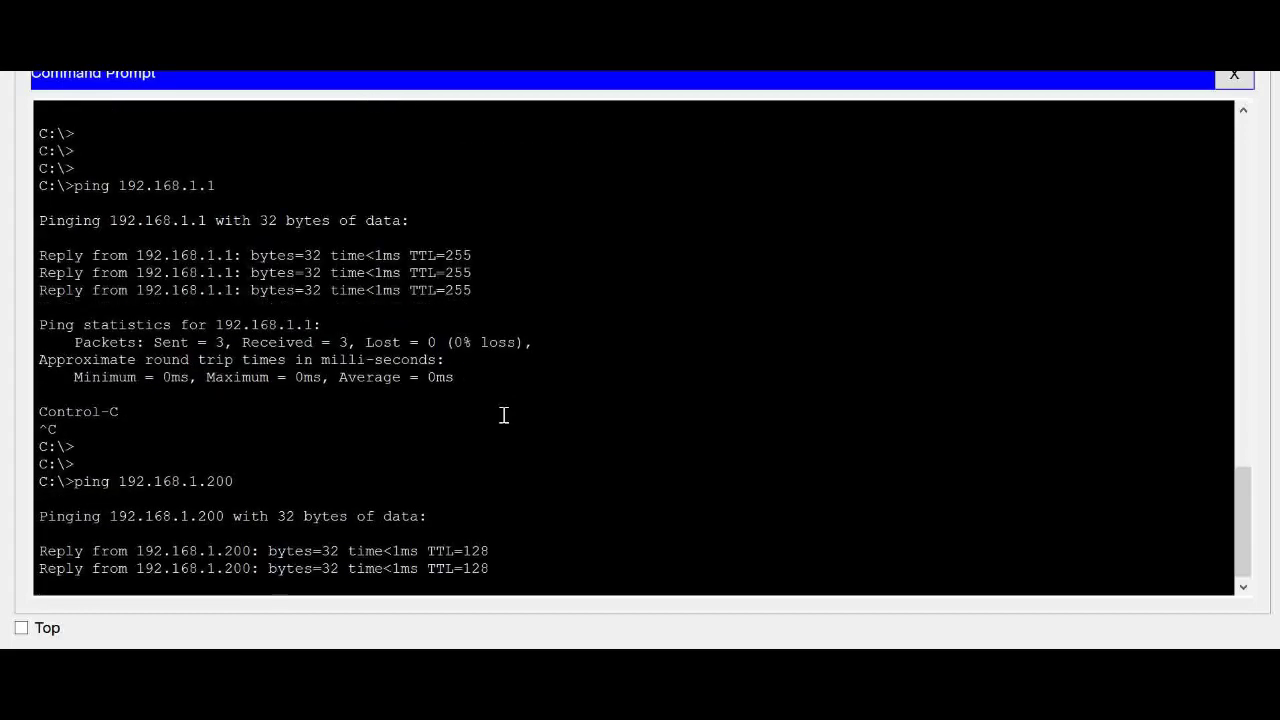
{"action": "key", "text": "ctrl+c"}
{"action": "key", "text": "Return"}
{"action": "key", "text": "Return"}
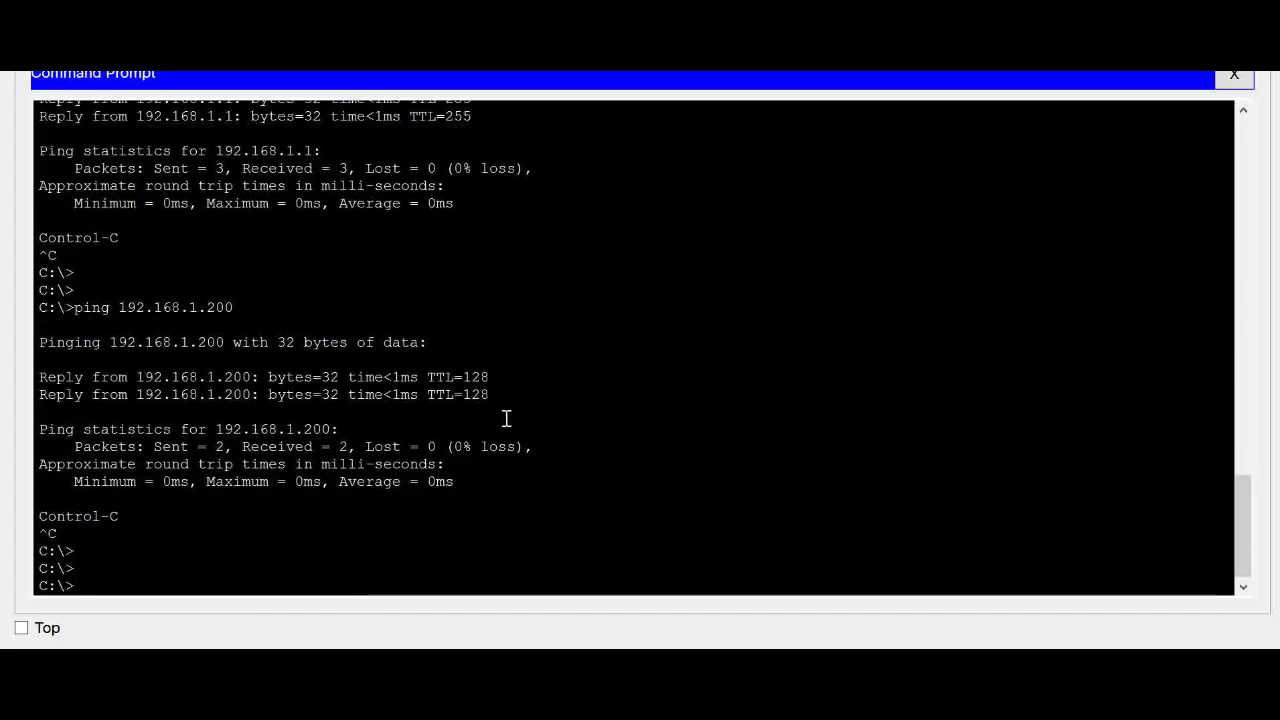
{"action": "left_click", "coordinate": [641, 489]}
{"action": "key", "text": "Up"}
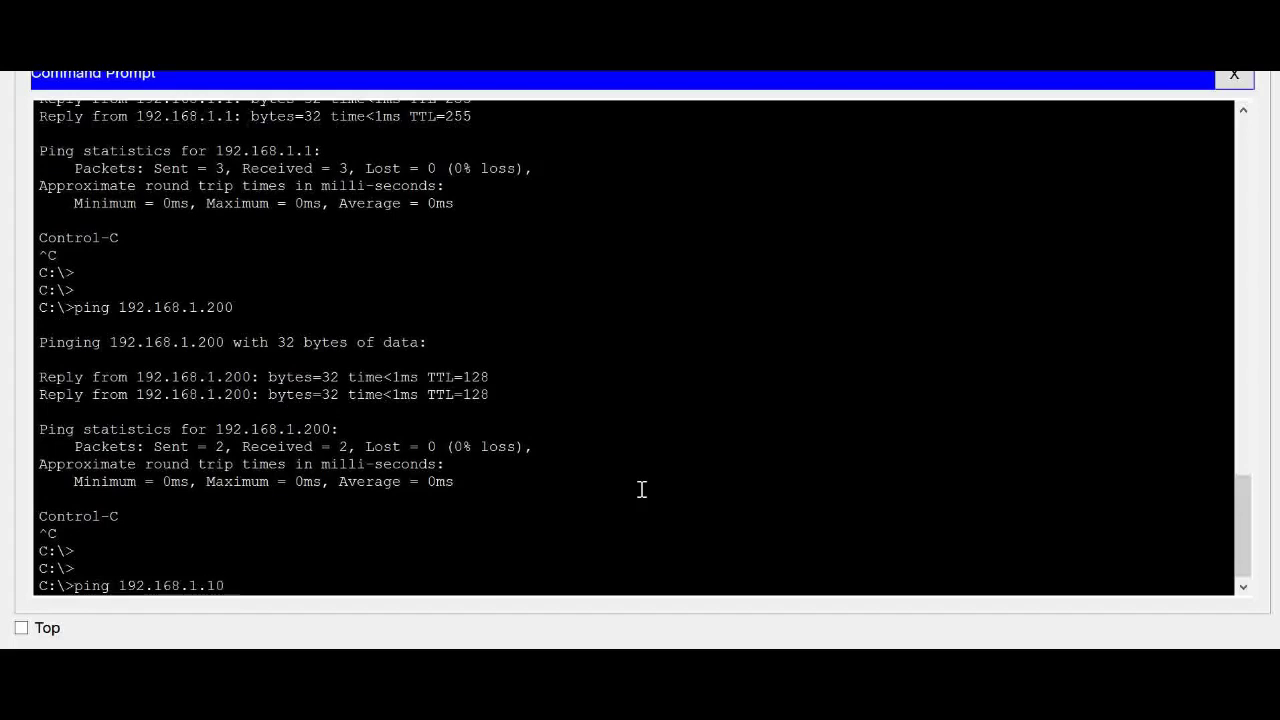
{"action": "key", "text": "Return"}
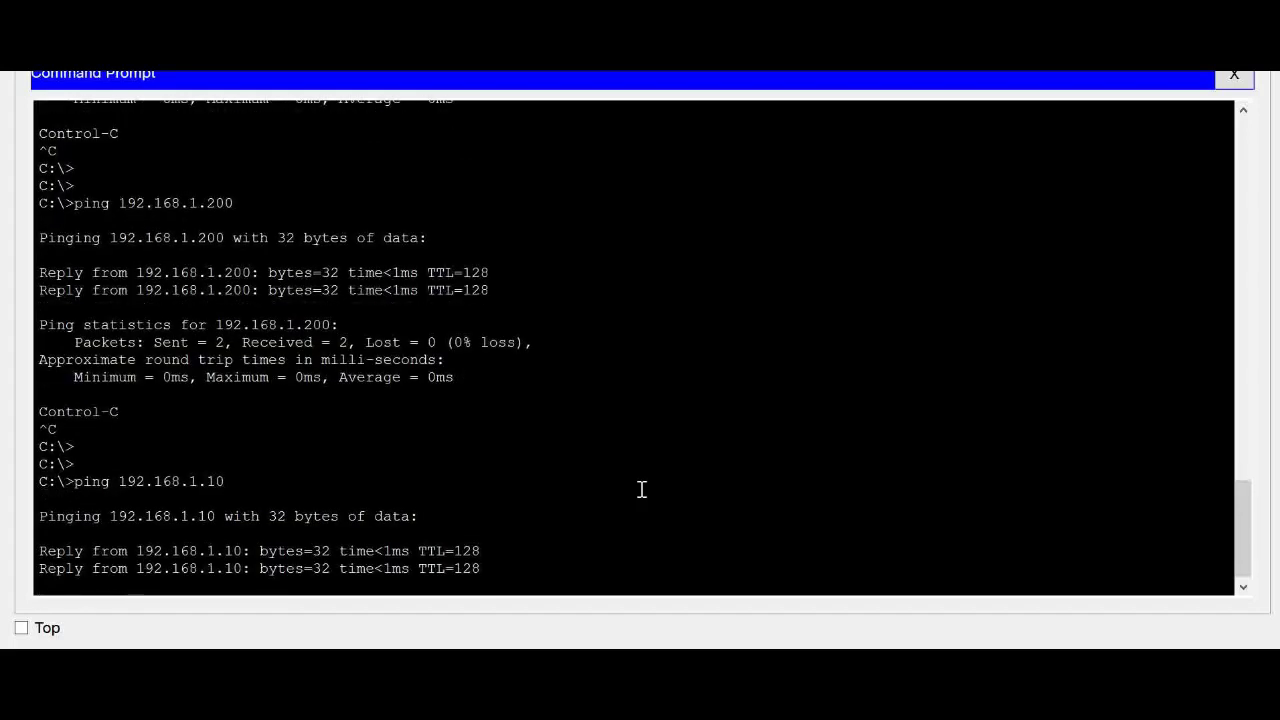